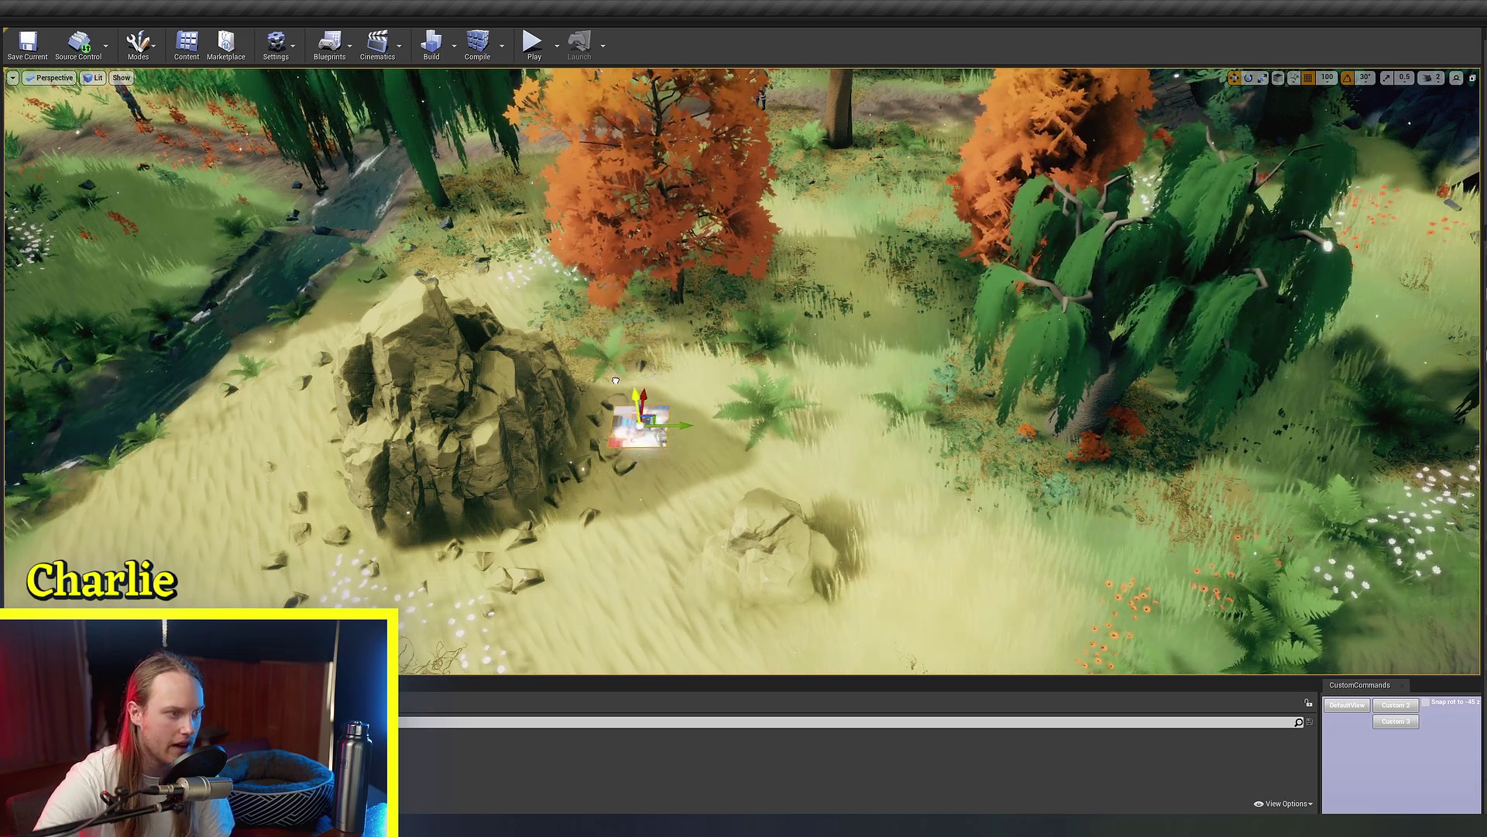
Step: Scale the image plane up to cover the ground around the rocks and create a new material named SLW_Tutorial
left_click_drag(640, 425, 680, 406)
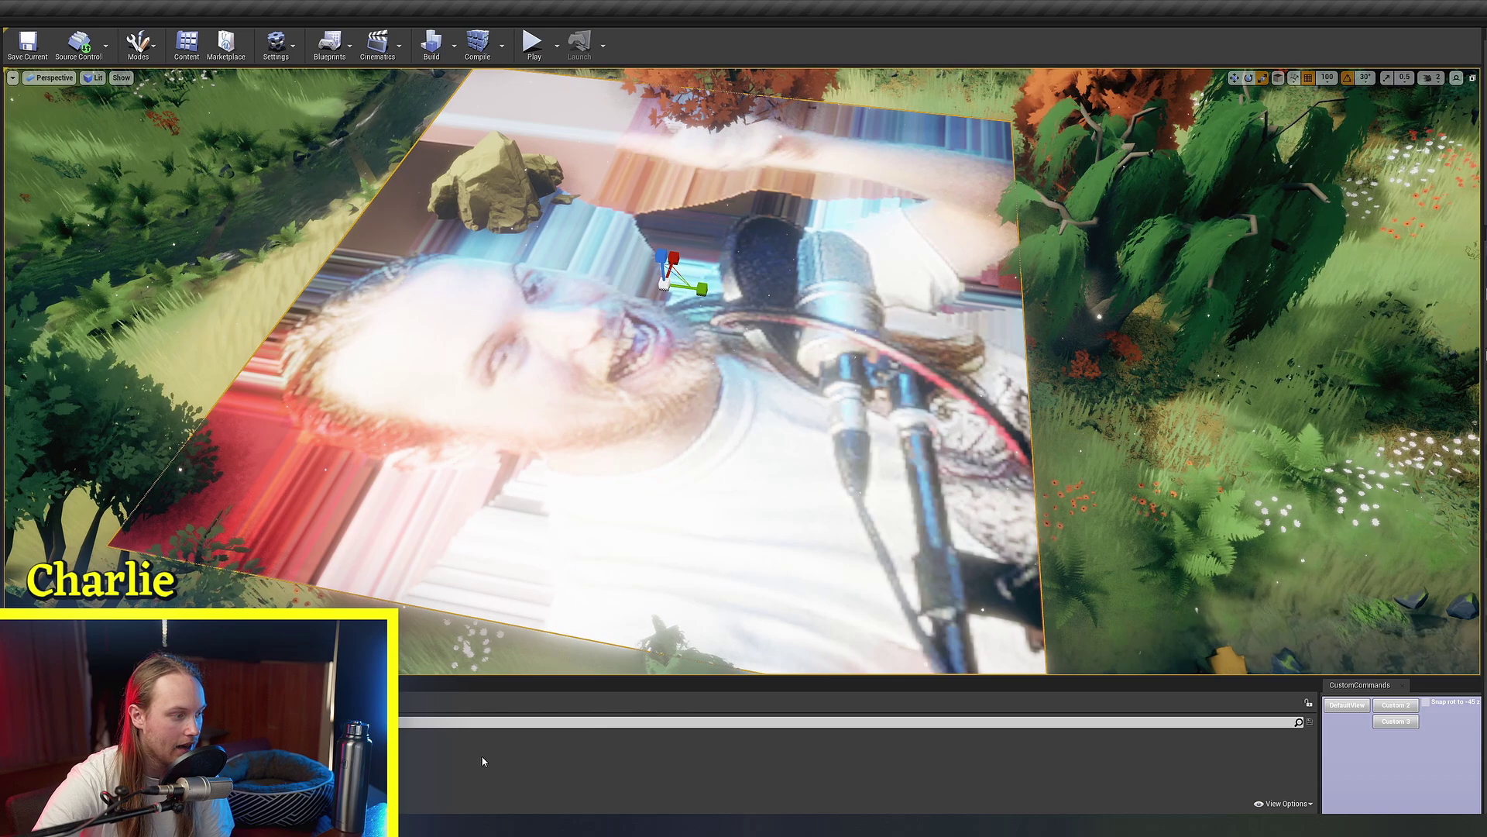
right_click(485, 760)
left_click(535, 525)
right_click(267, 416)
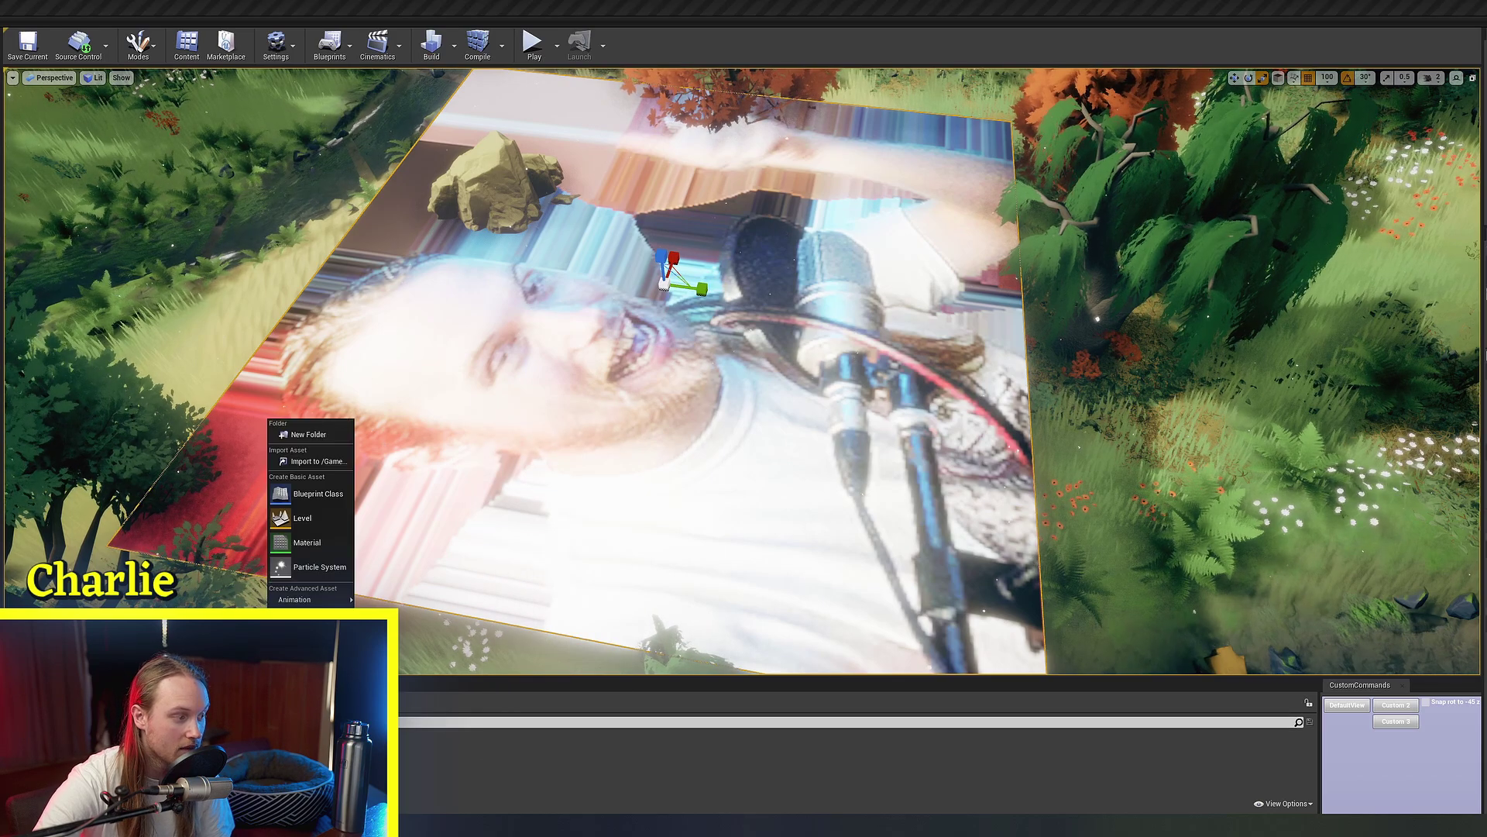
left_click(310, 544)
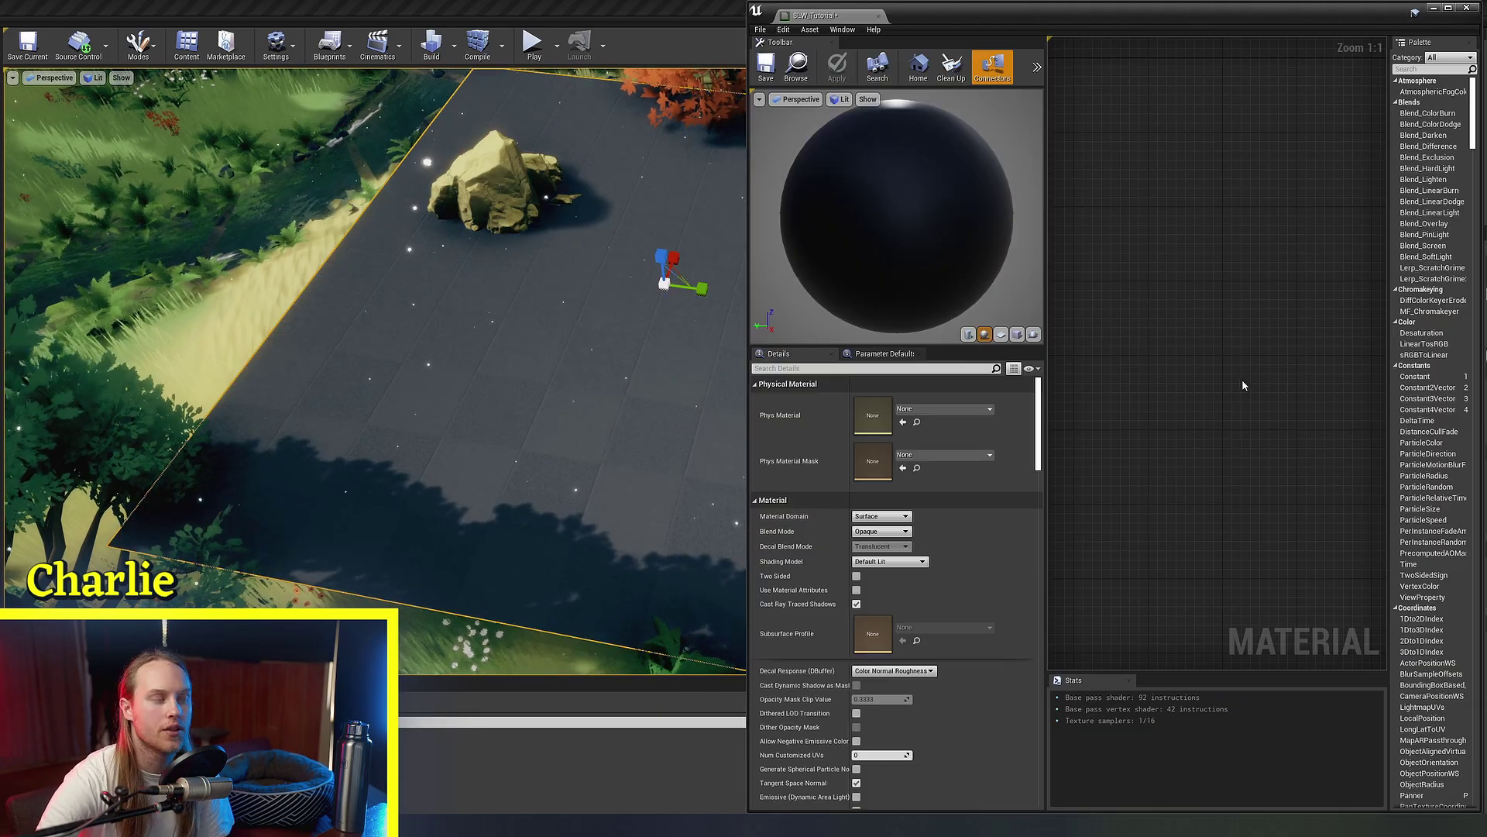
Step: Set the SLW_Tutorial material's shading model to SingleLayerWater
right_click_drag(589, 418, 697, 380)
key("s")
mouse_move(536, 464)
right_mouse_down()
mouse_move(503, 469)
mouse_move(495, 492)
mouse_move(536, 464)
right_mouse_up()
key("w")
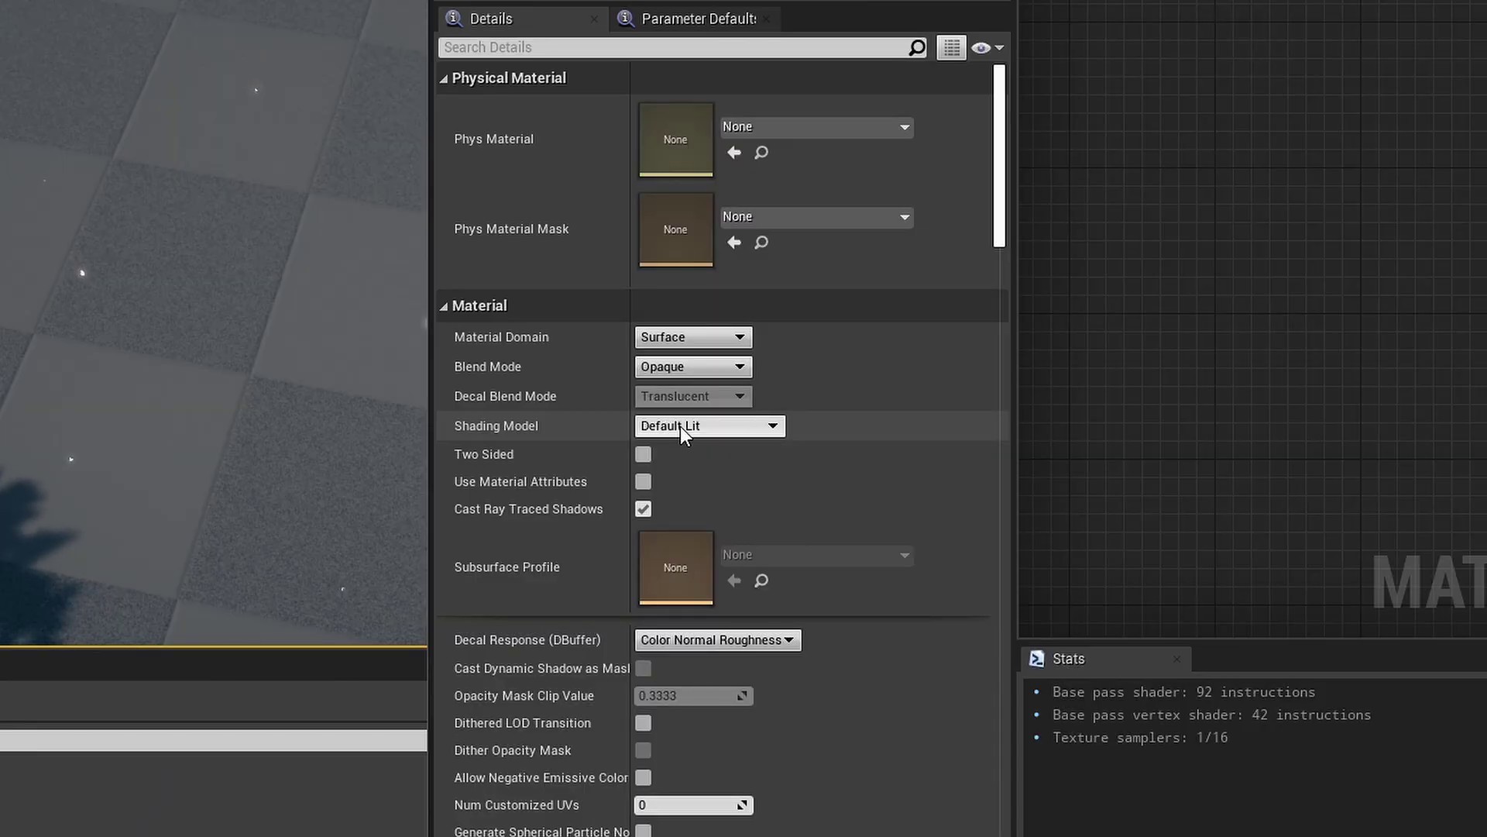
left_click(682, 426)
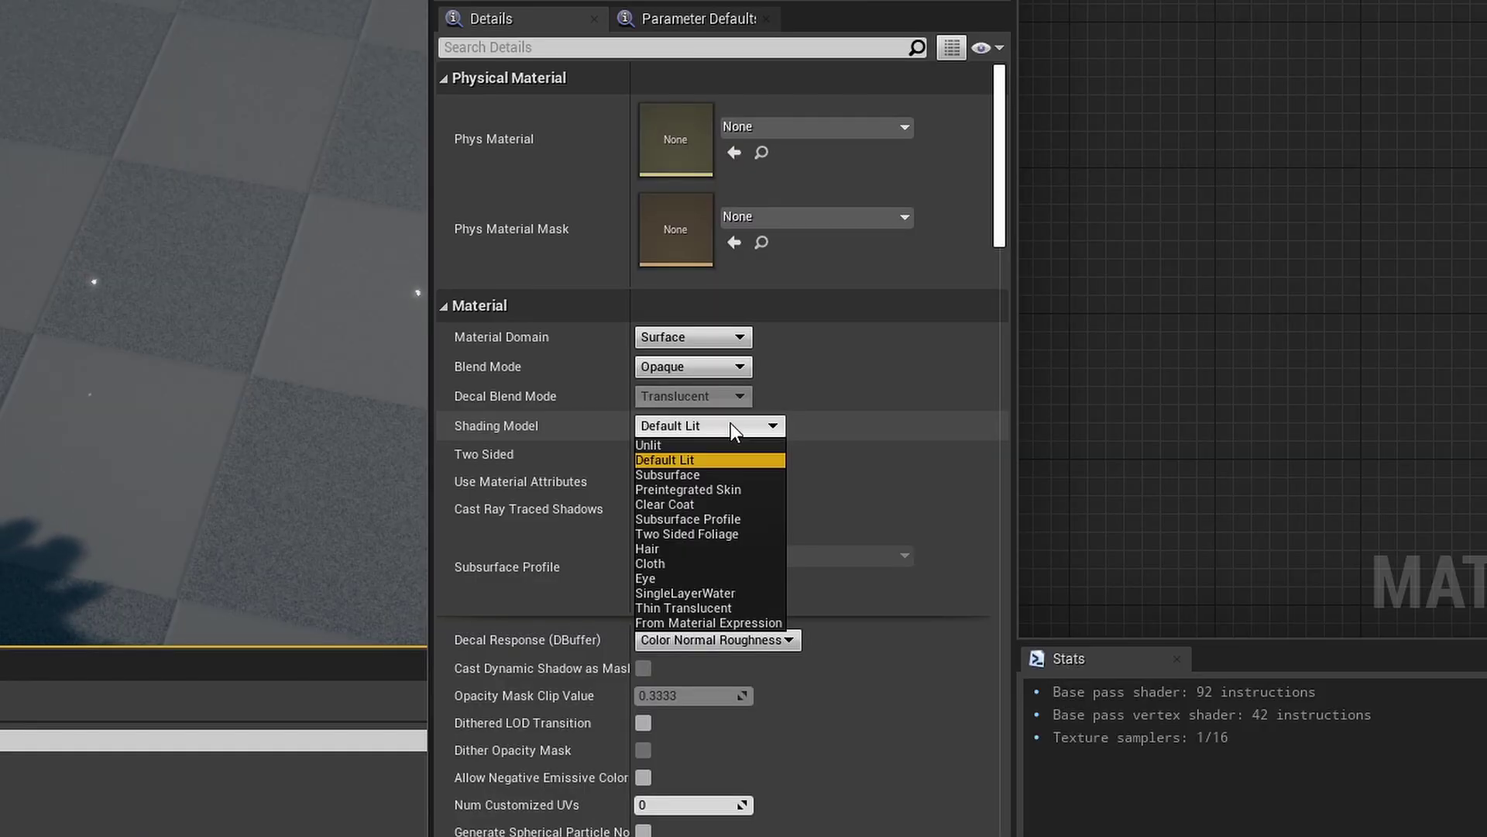
left_click(709, 593)
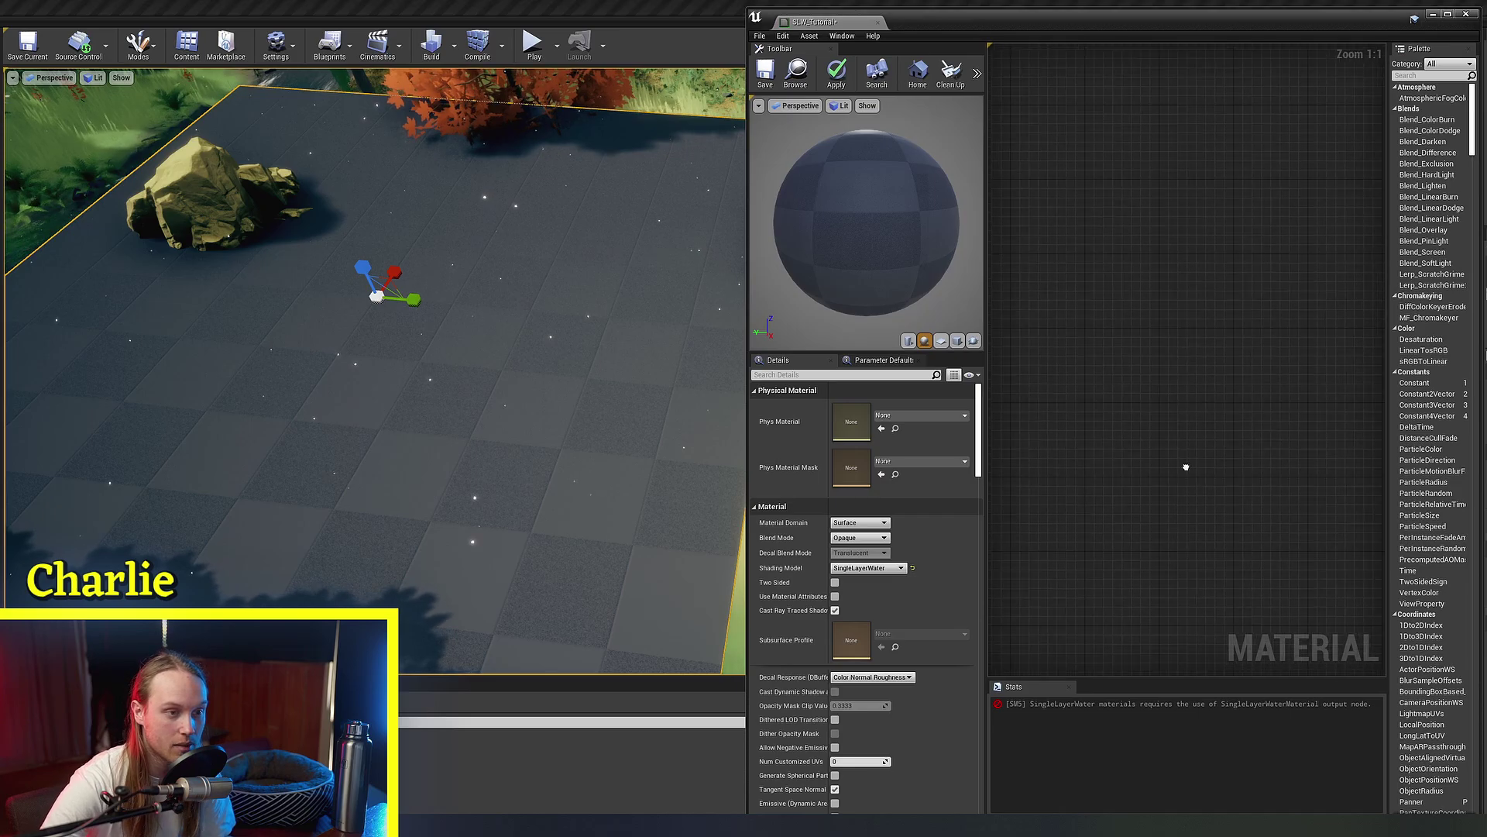
Step: Add a SingleLayerWaterMaterialOutput node and place it directly below the main material node
scroll(1228, 437, "down", 3)
right_click(1107, 499)
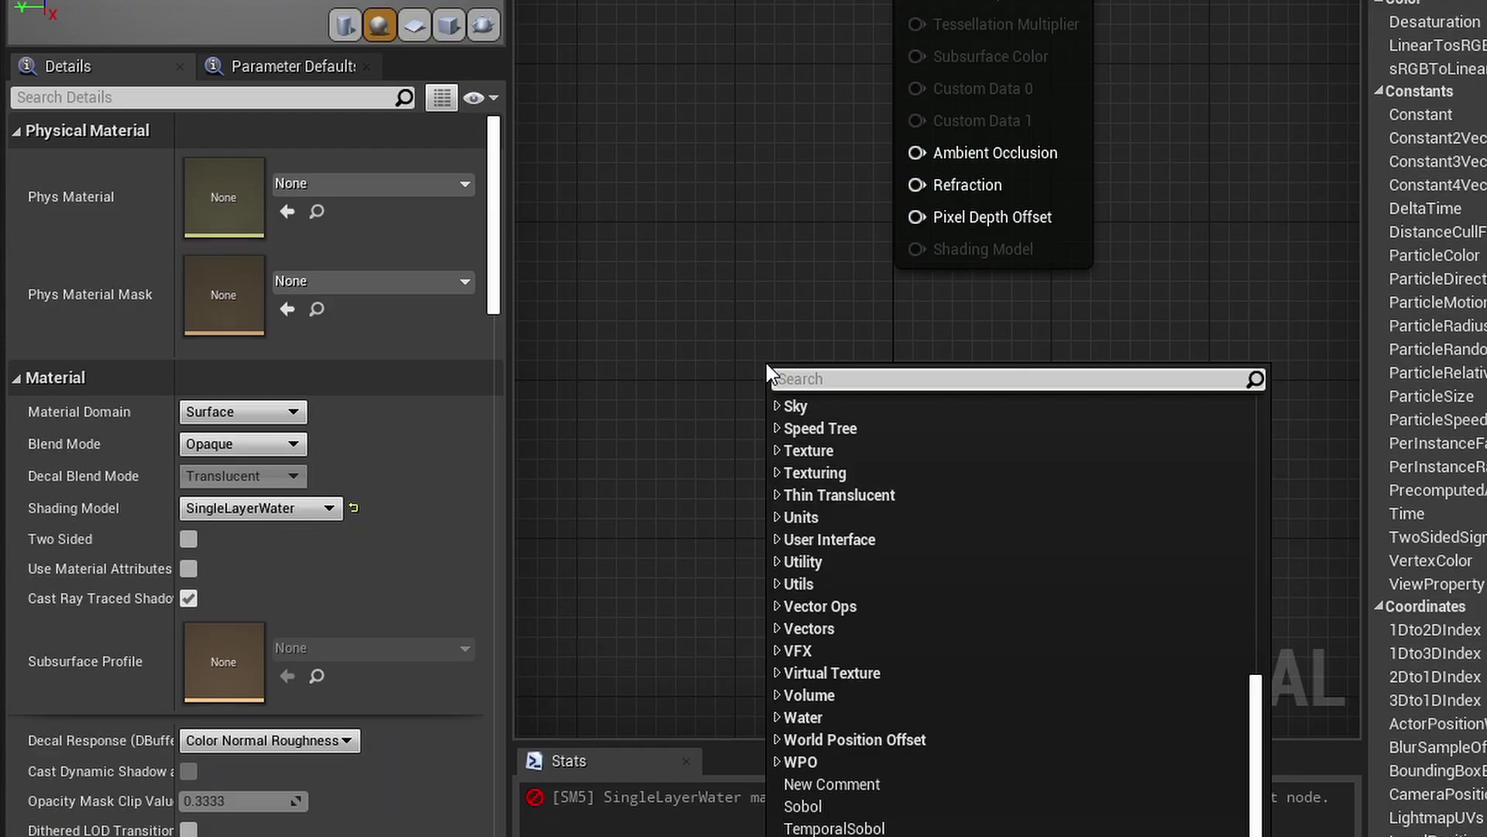
type("single")
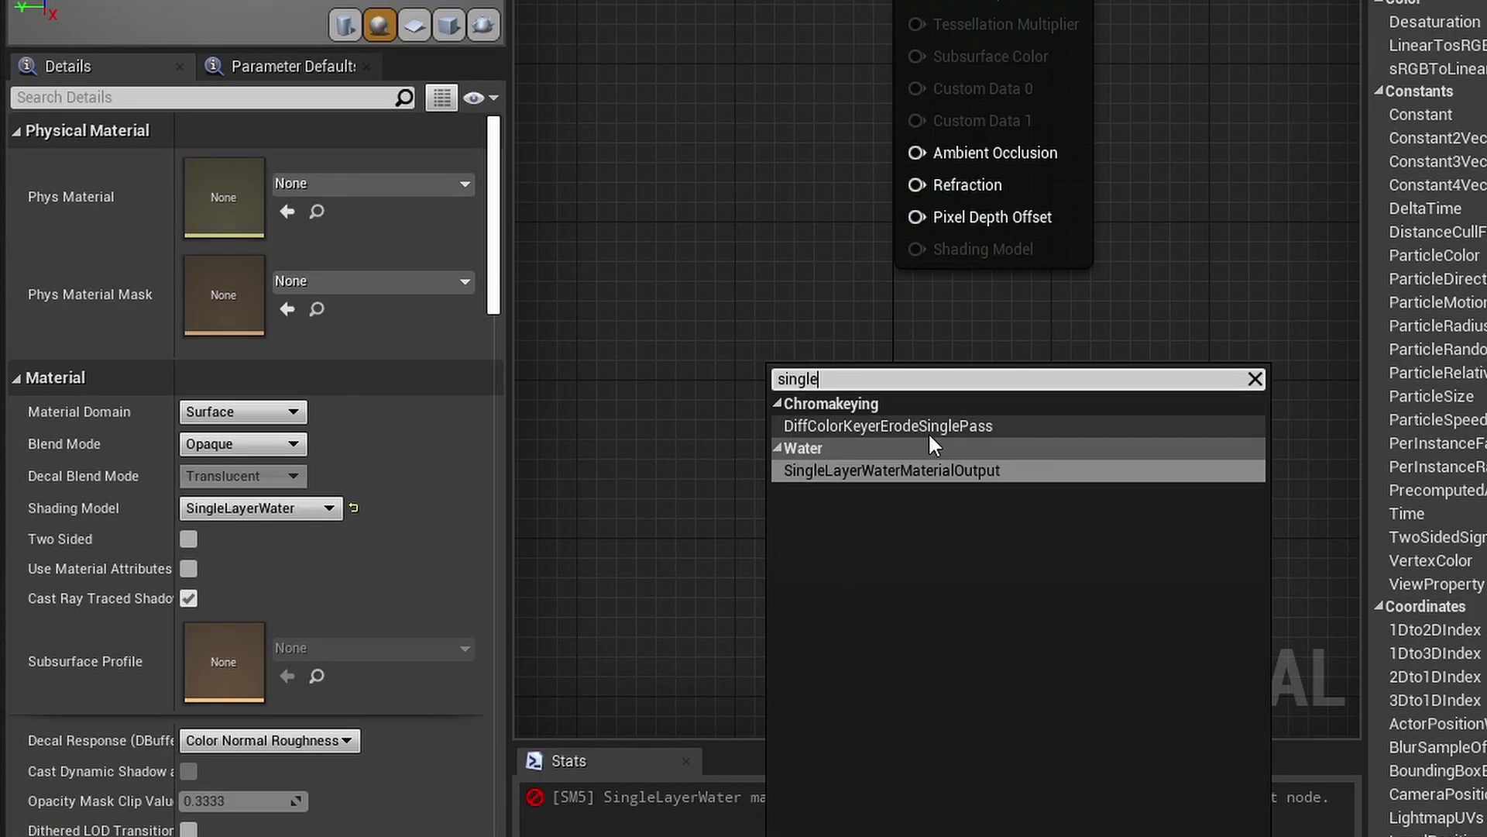
left_click(900, 469)
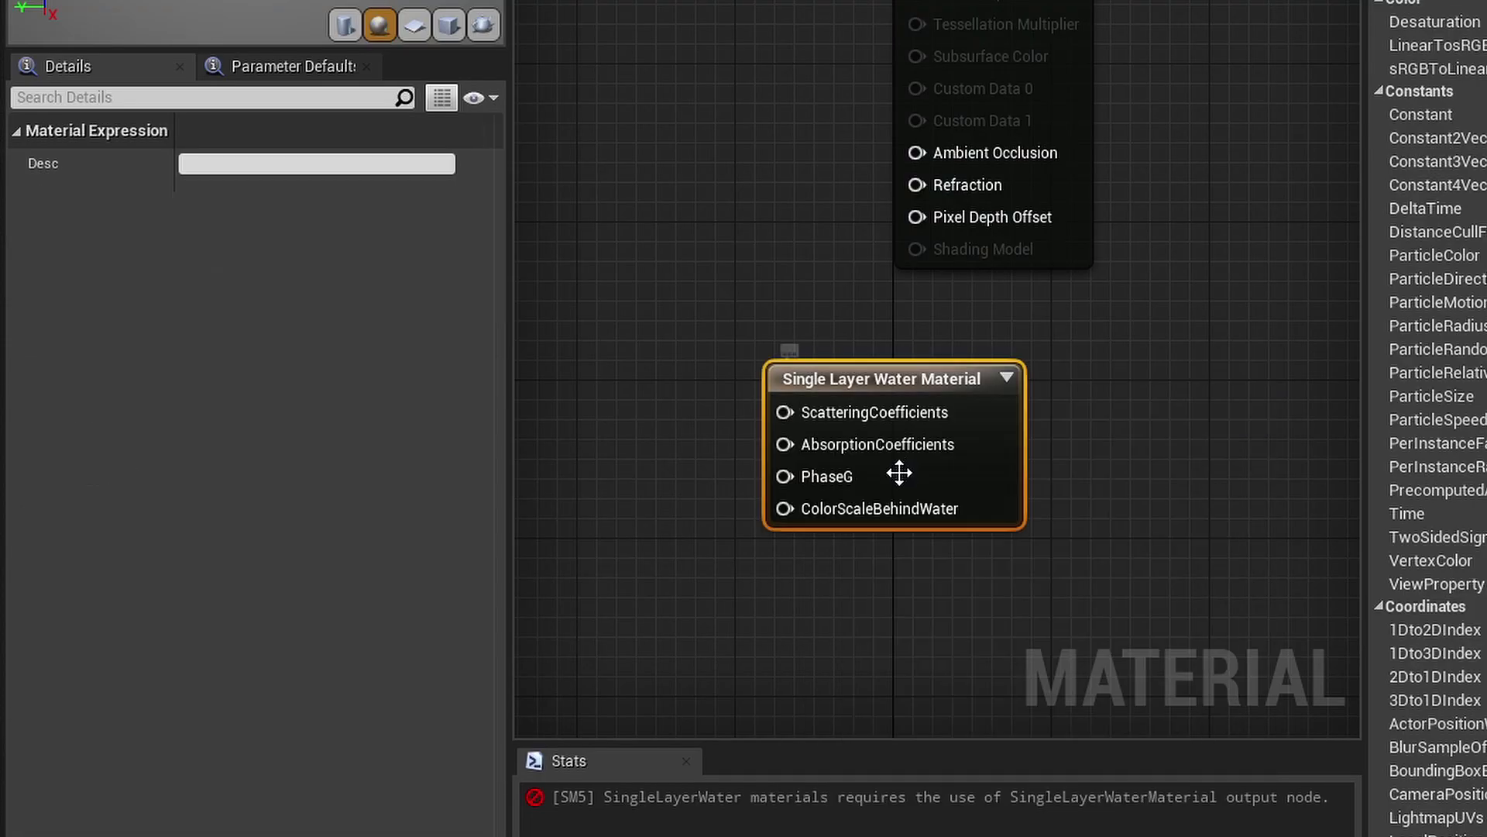
left_click_drag(974, 507, 1106, 421)
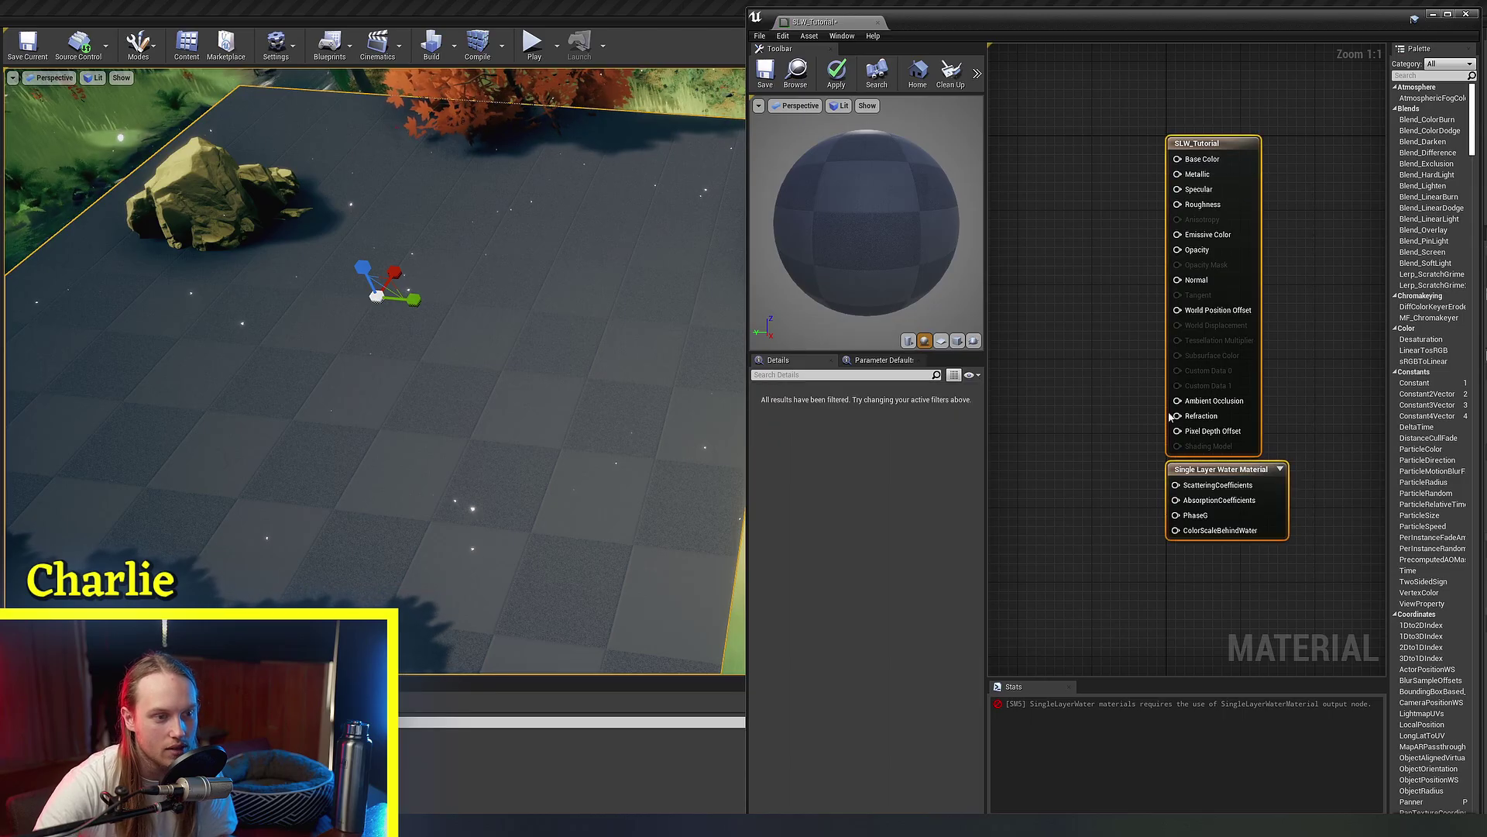
left_click(1315, 370)
left_click_drag(1331, 513, 1254, 432)
left_click(1290, 378)
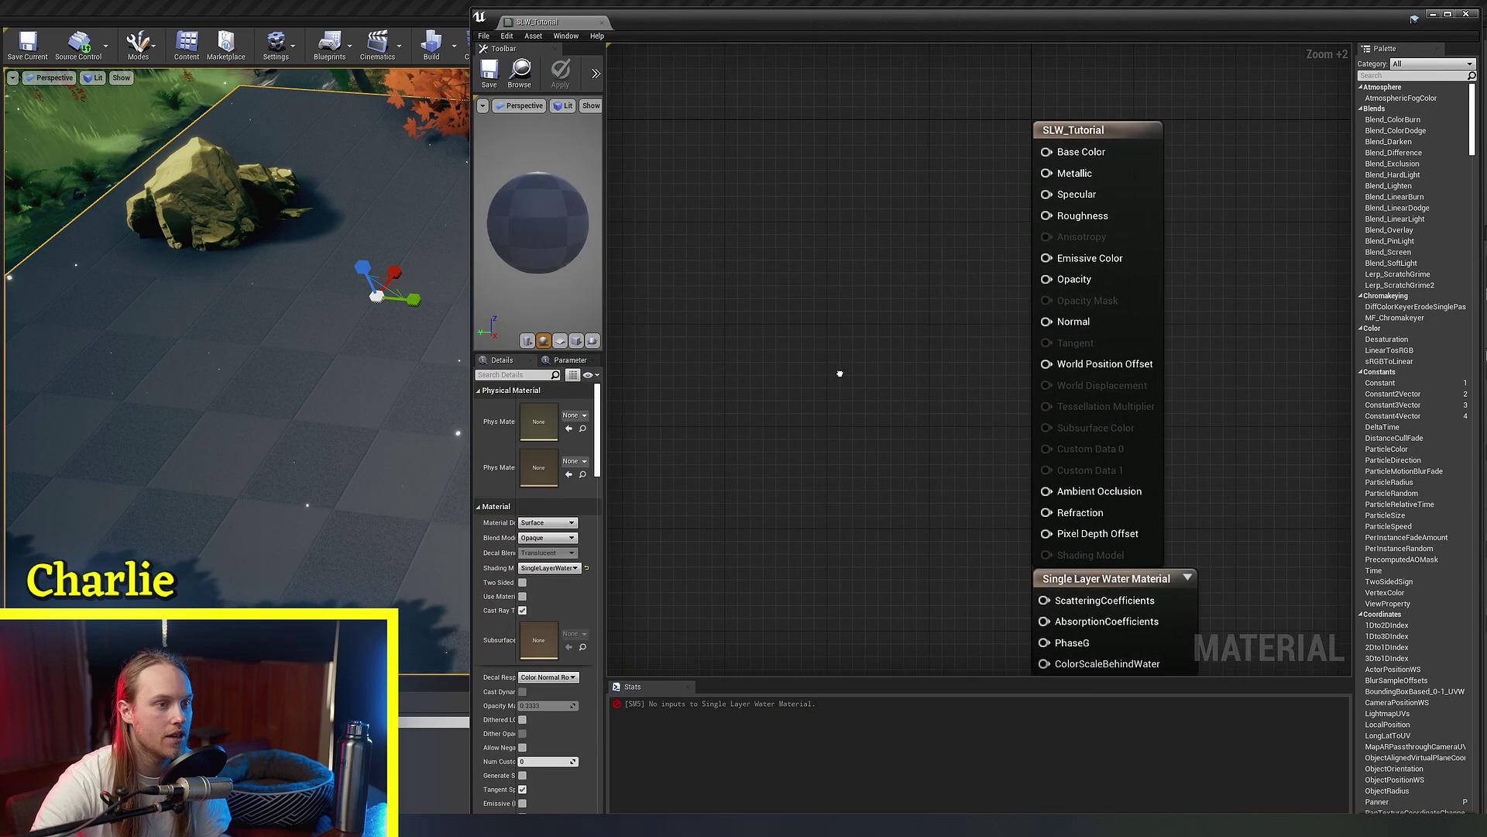
Step: Add two constants of 0 and connect one to Base Color and the other to Opacity
left_click(842, 267)
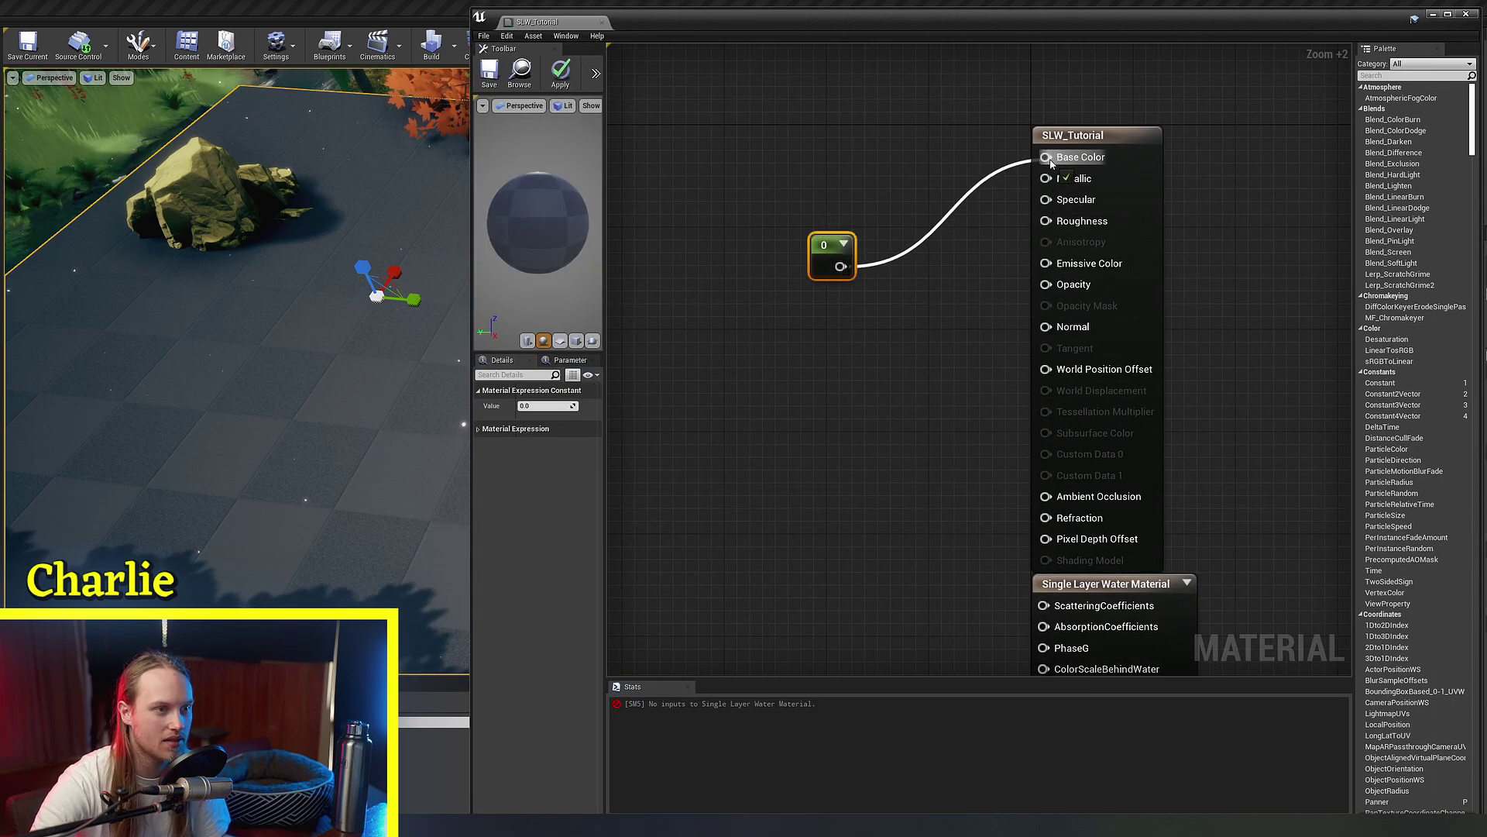
left_click_drag(848, 245, 929, 162)
key("1")
left_click(912, 275)
left_click_drag(1042, 283, 1044, 285)
right_click_drag(938, 395, 858, 380)
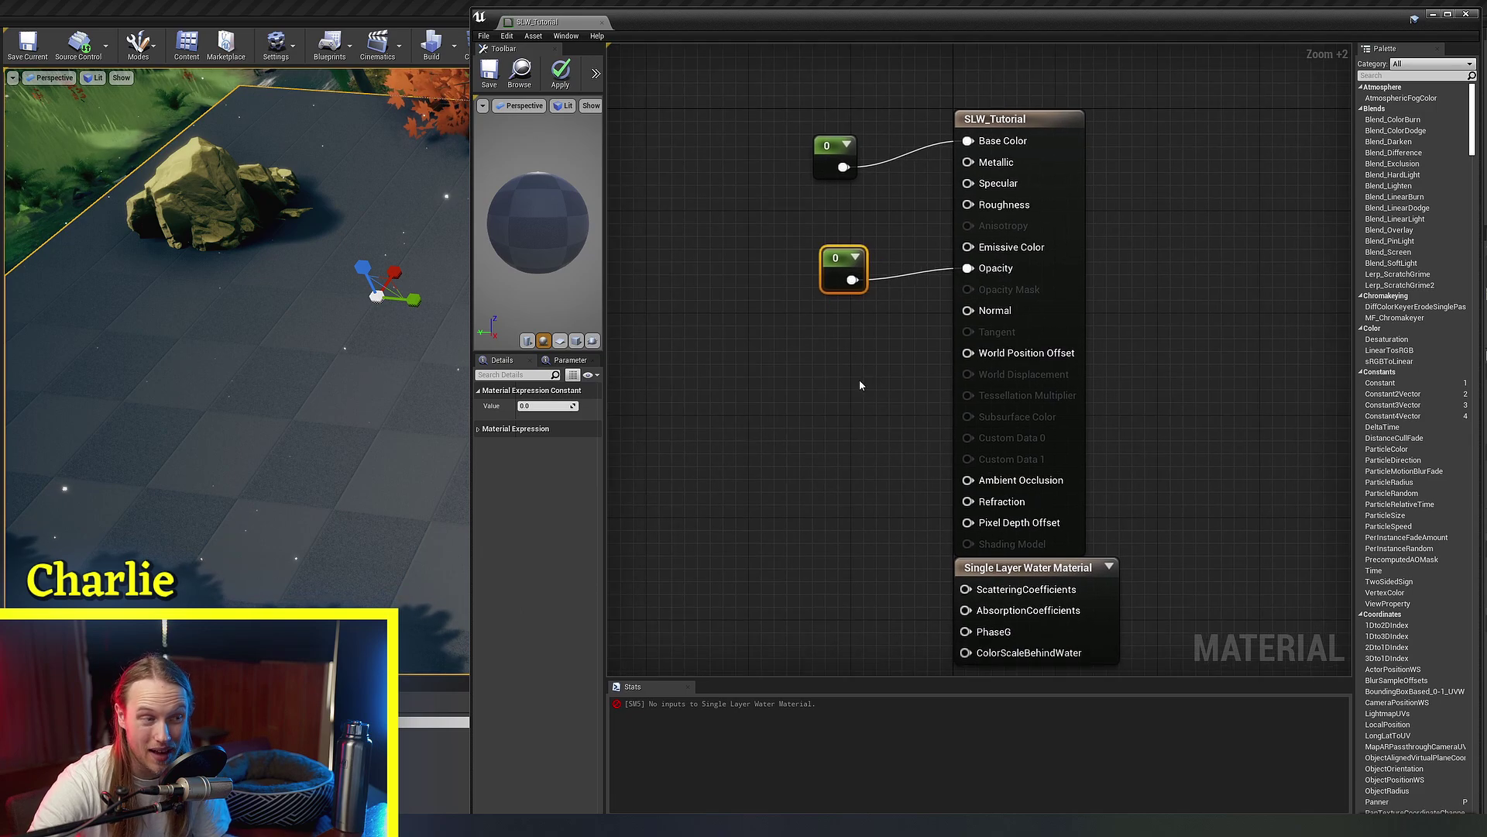
left_click(857, 378)
Step: Add a constant with value 1 and connect it to the Refraction input
right_click_drag(875, 432, 854, 356)
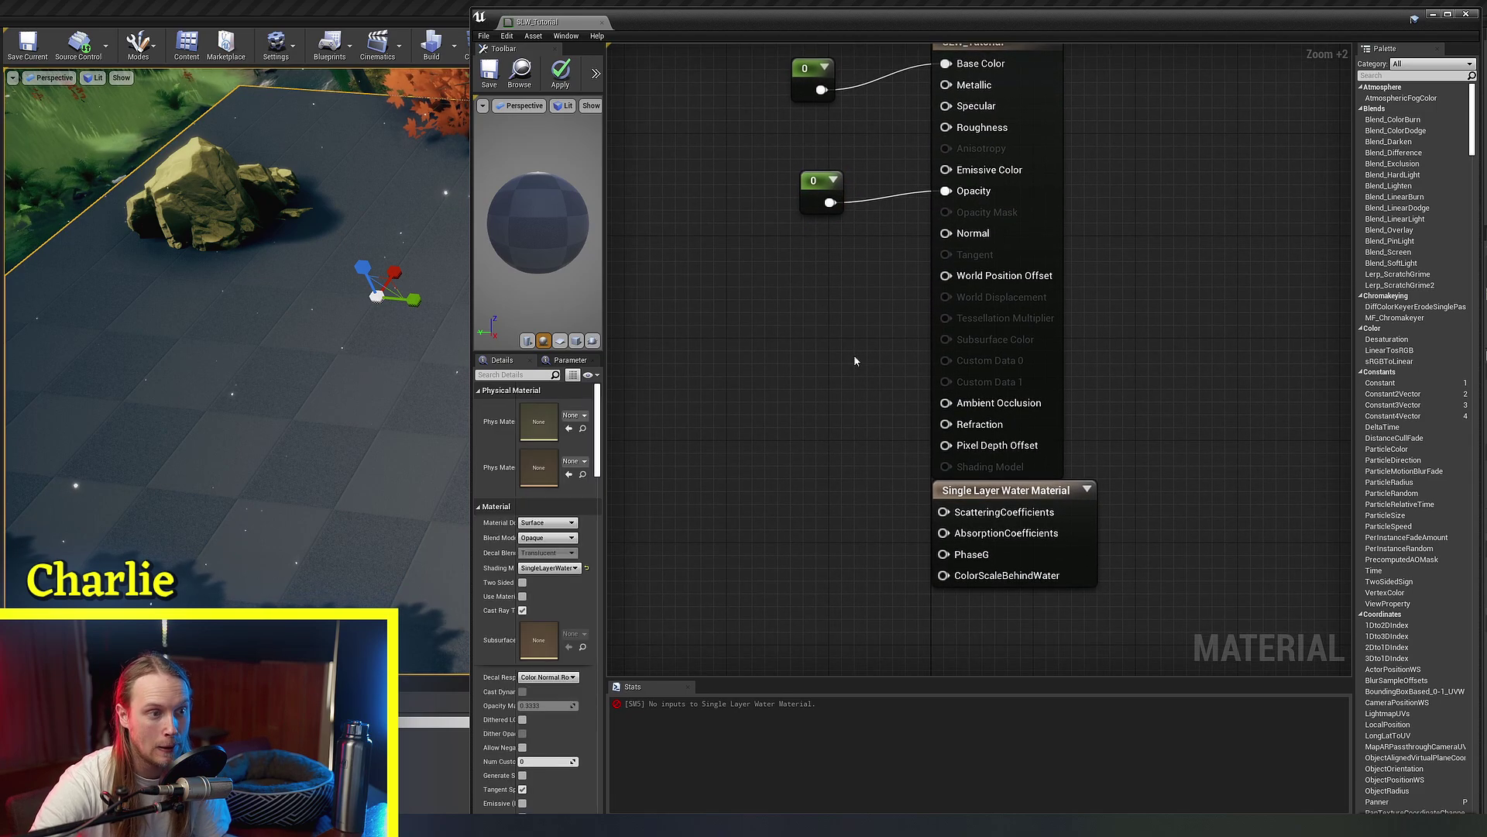
left_click(815, 419)
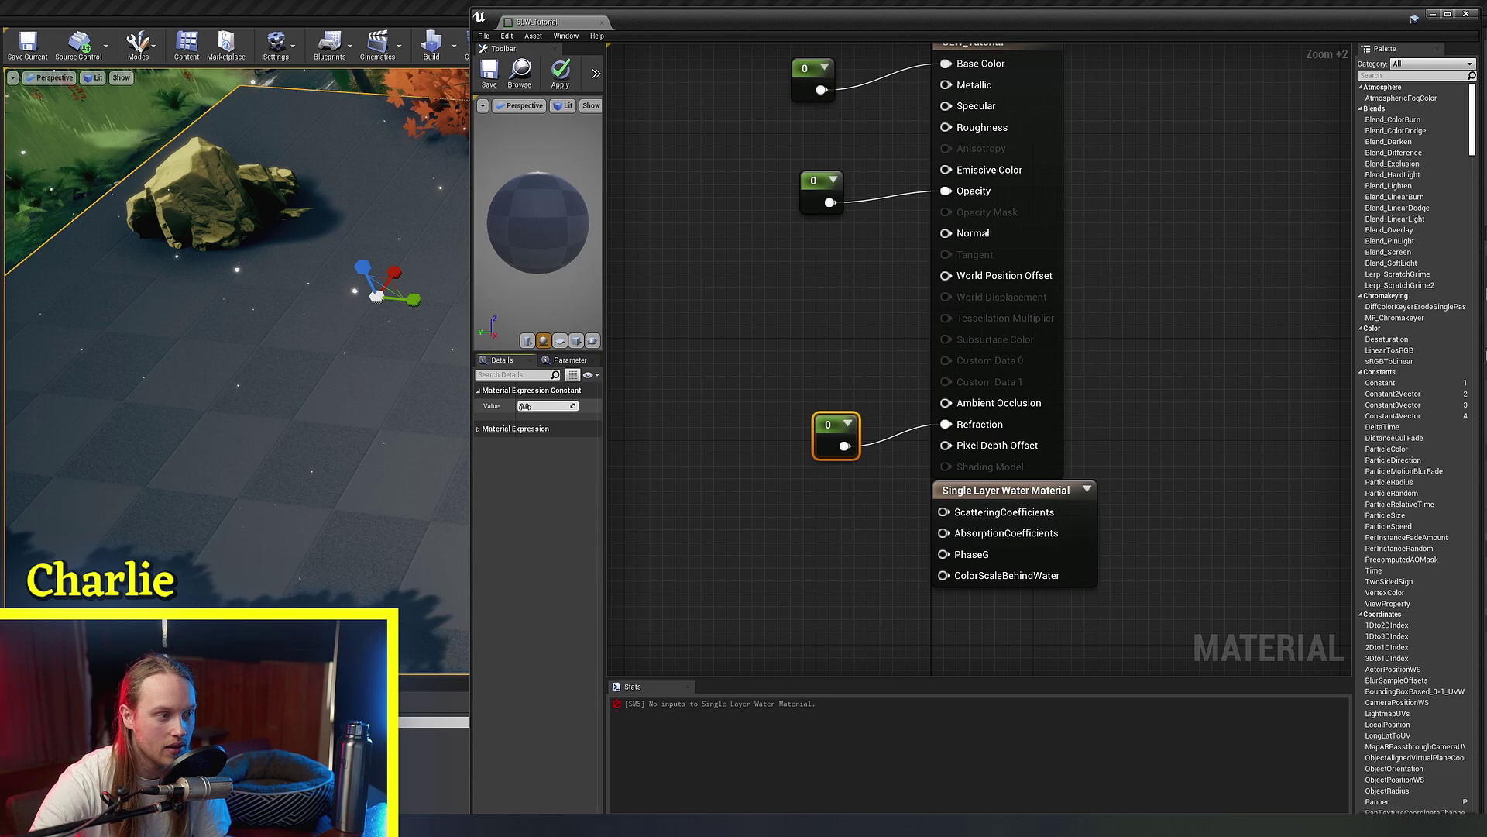
type("1")
Step: Connect a new constant of 0 to AbsorptionCoefficients and apply the material, continuing past the compilation warning
left_click(839, 483)
left_click_drag(820, 438, 810, 377)
left_click_drag(918, 450, 1024, 434)
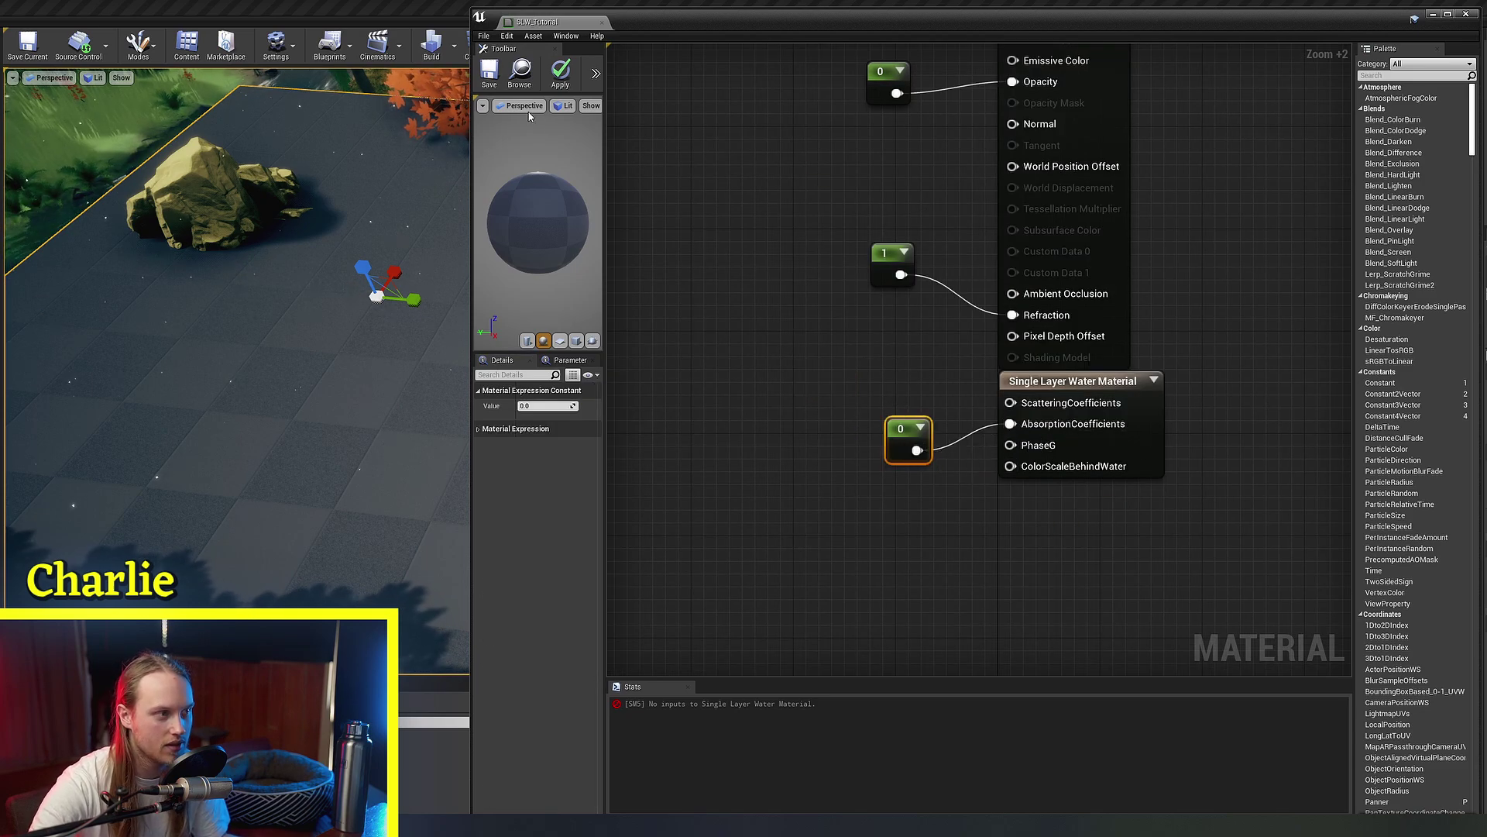
left_click(560, 74)
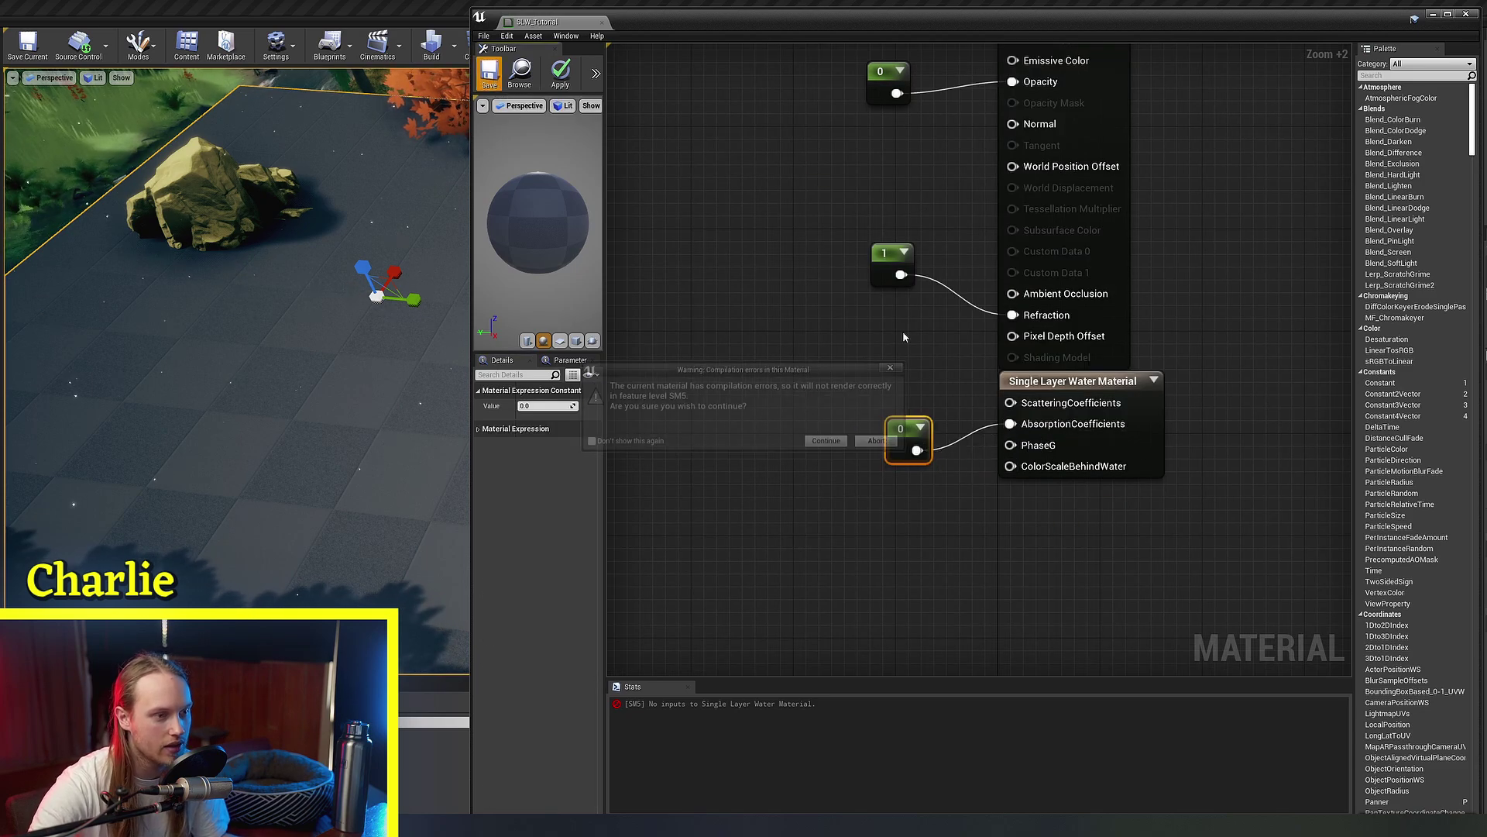
left_click(844, 450)
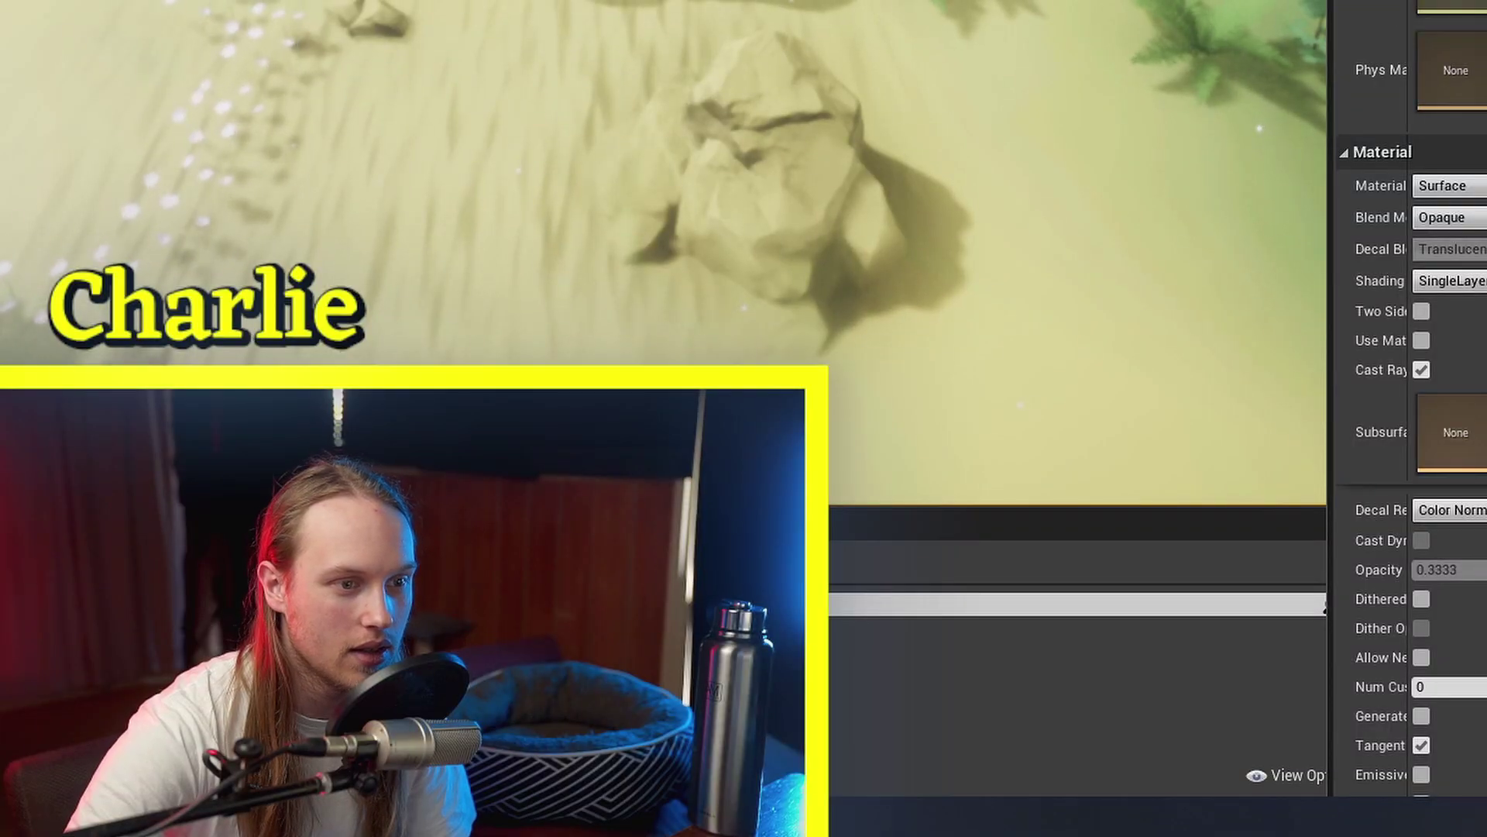
Step: Add a three-component vector constant and convert it to a parameter named WaterAbsorption
key("3")
left_click(914, 409)
right_click(961, 461)
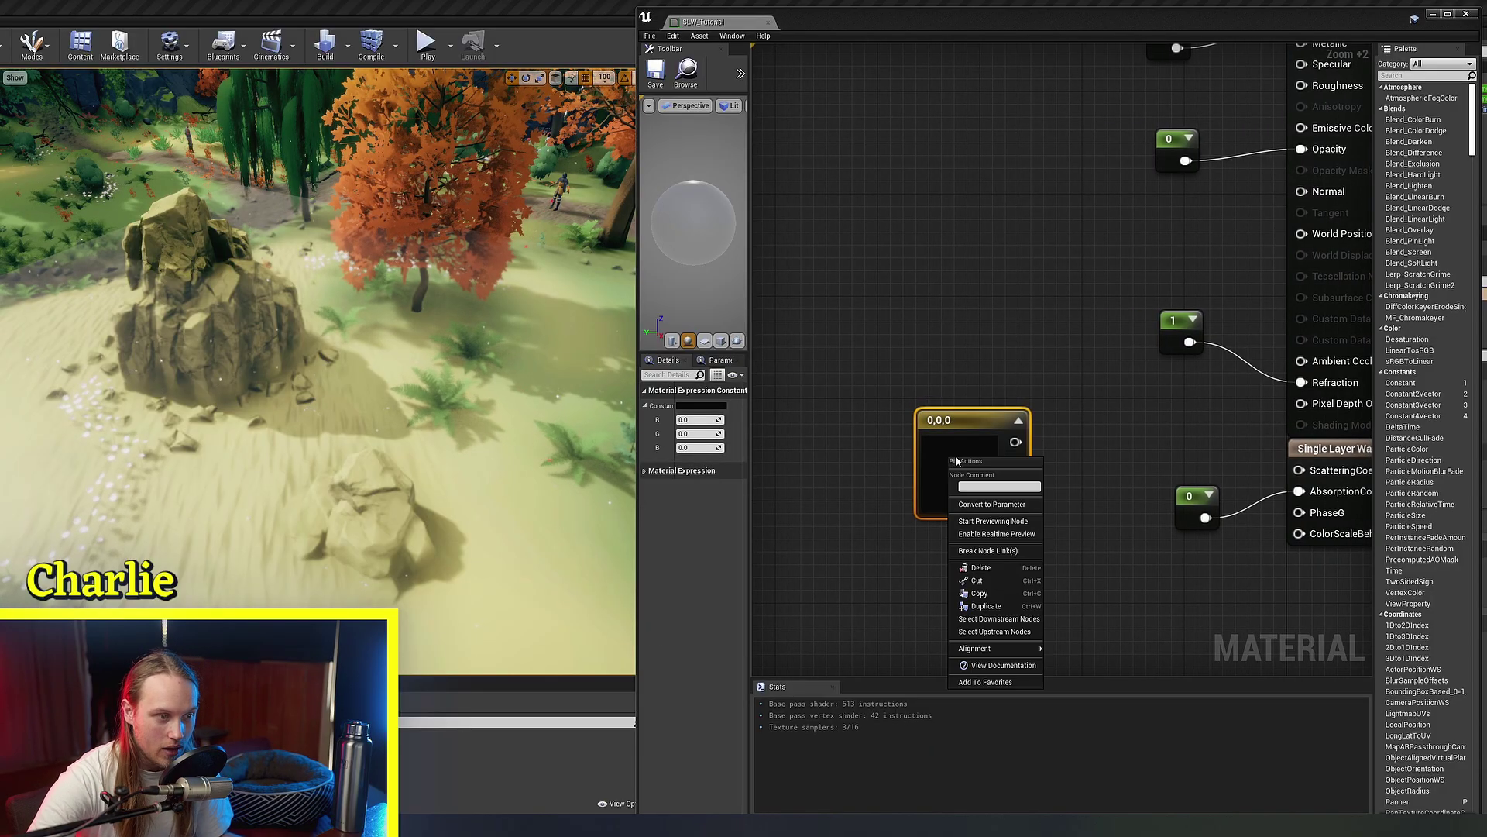
left_click(999, 505)
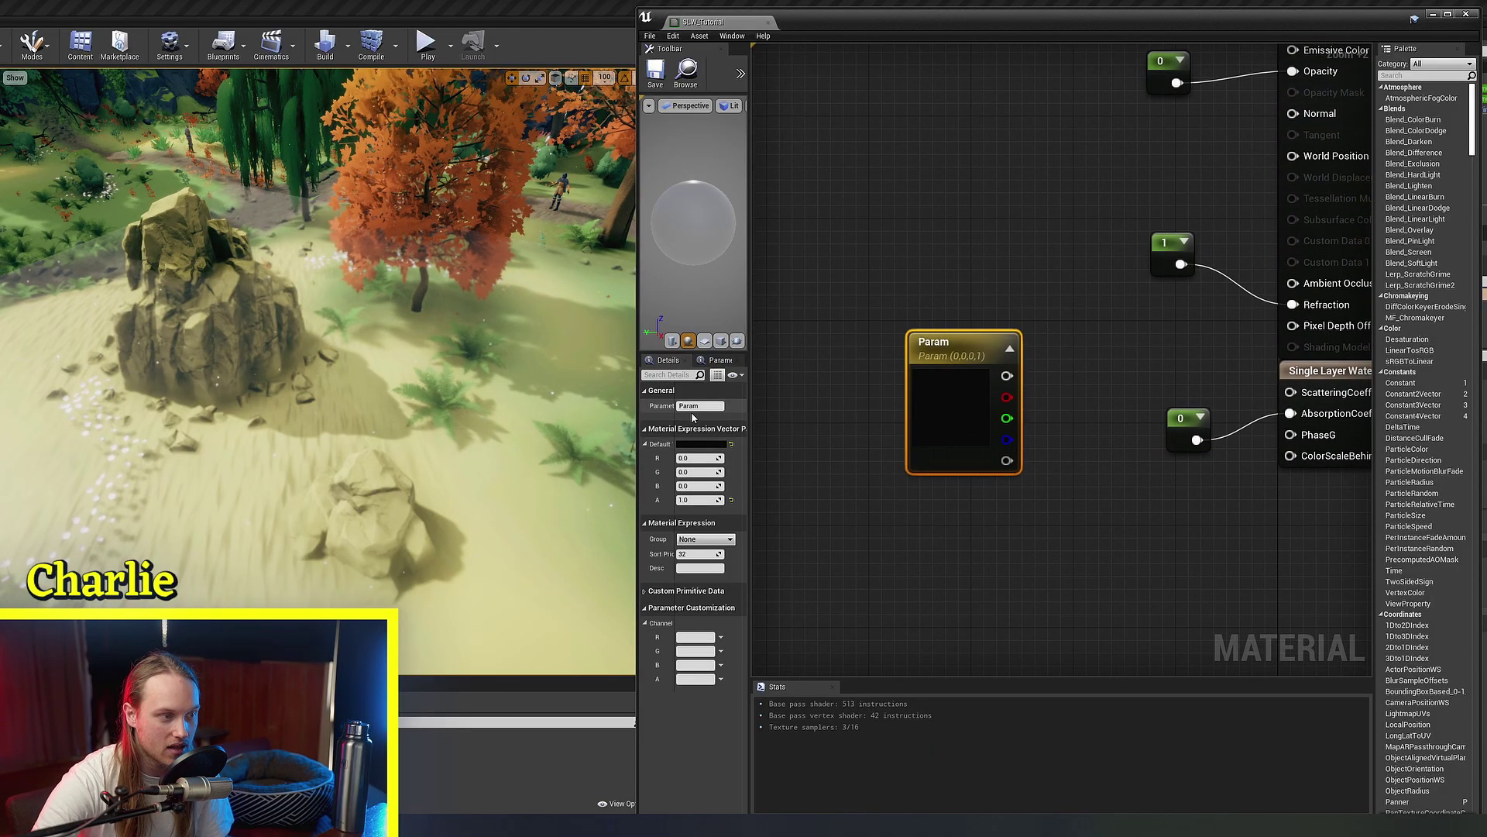
type("Wate")
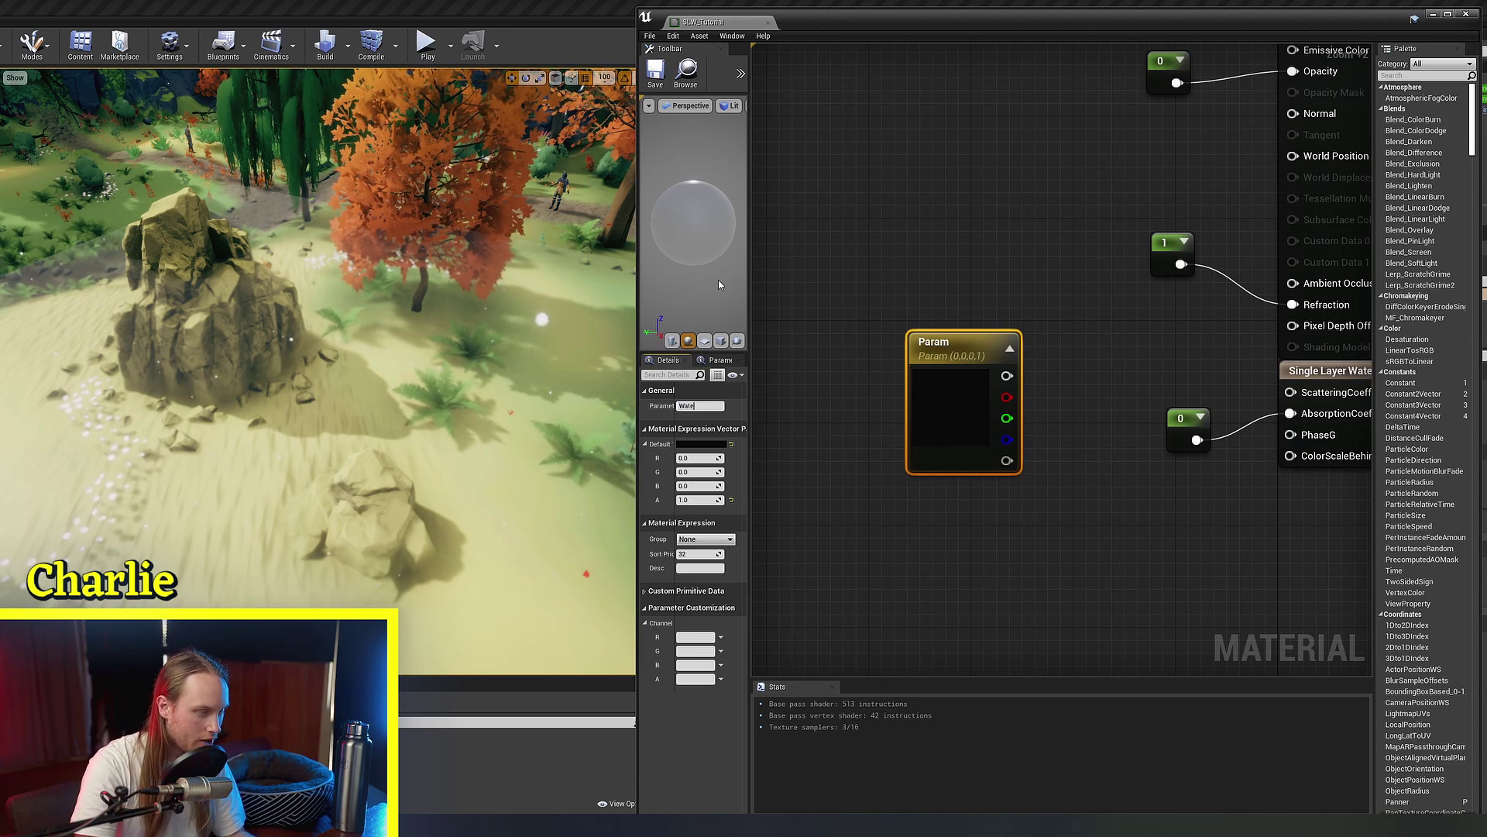
type("rAbsrption")
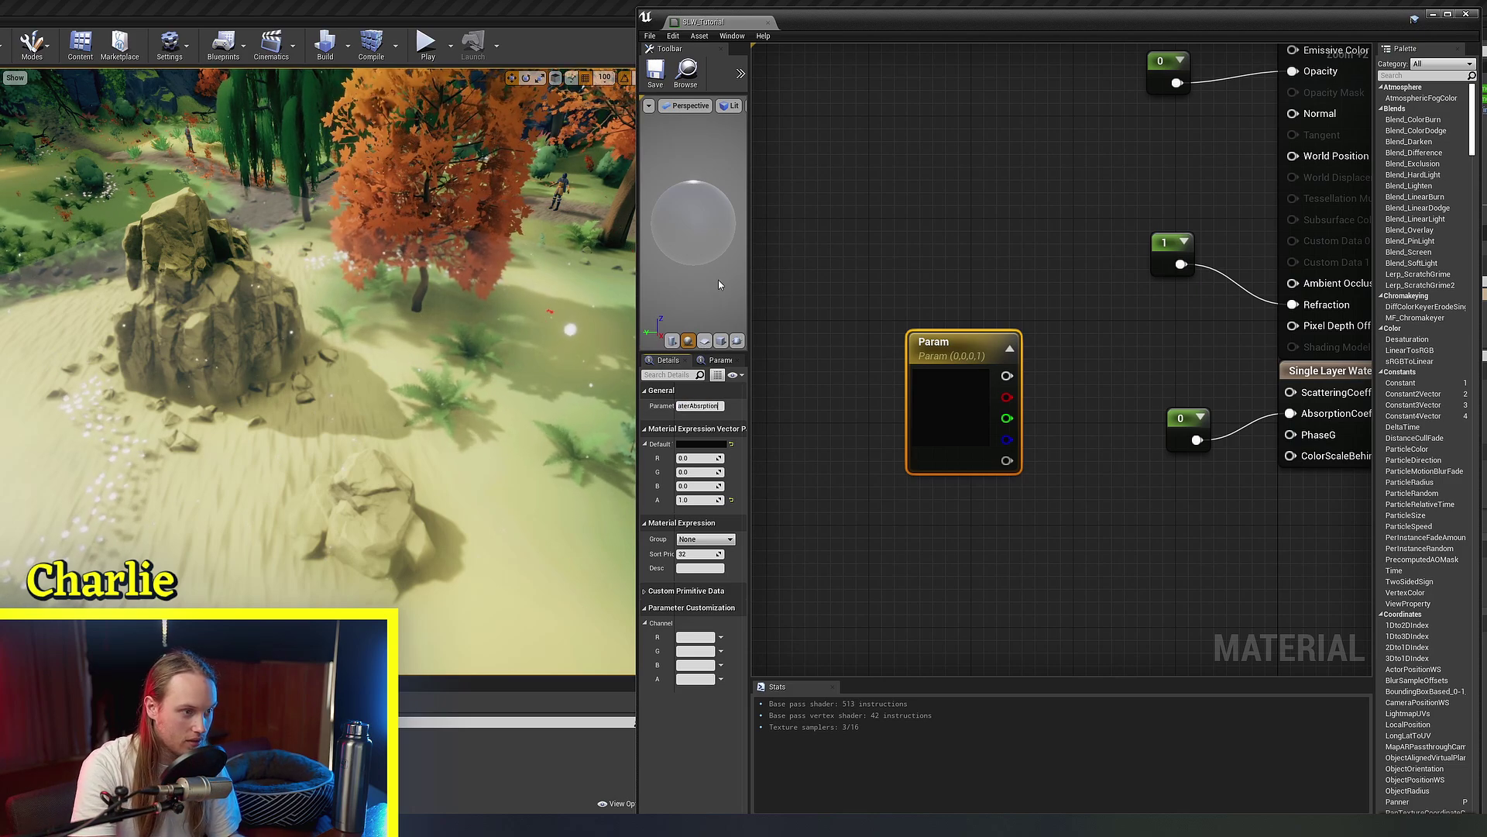
key("Left")
key("Left")
type("o")
key("Return")
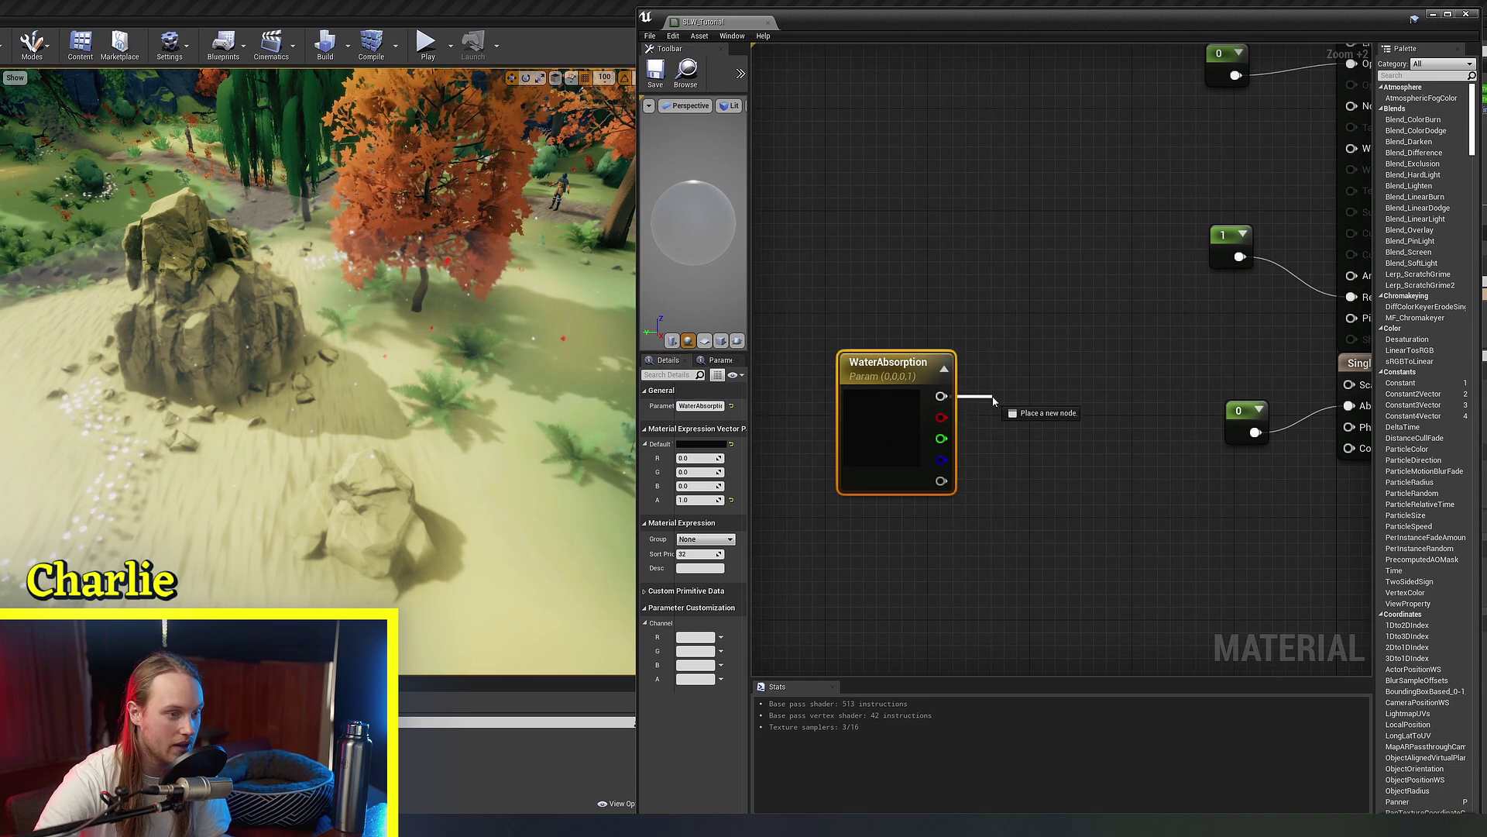
Step: Add a Multiply node fed by the WaterAbsorption output and place it beside the parameter
left_click_drag(994, 400, 995, 402)
type("mul;")
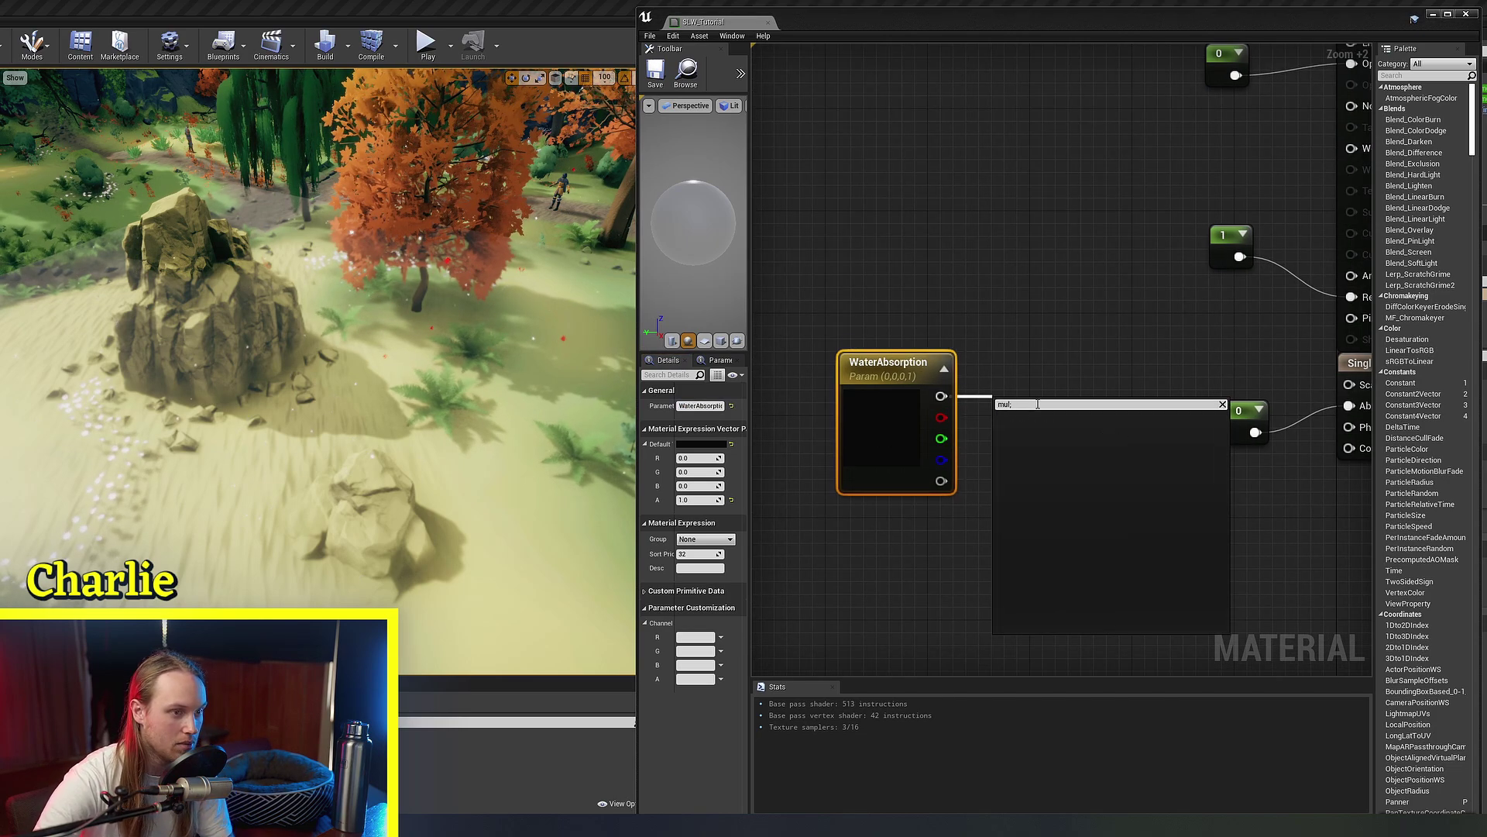
key("Return")
left_click_drag(1045, 388, 1077, 388)
Step: Create a scalar parameter named Water Murkiness, connect it to Multiply's B input, and tuck it under the Multiply node
left_click(1040, 484)
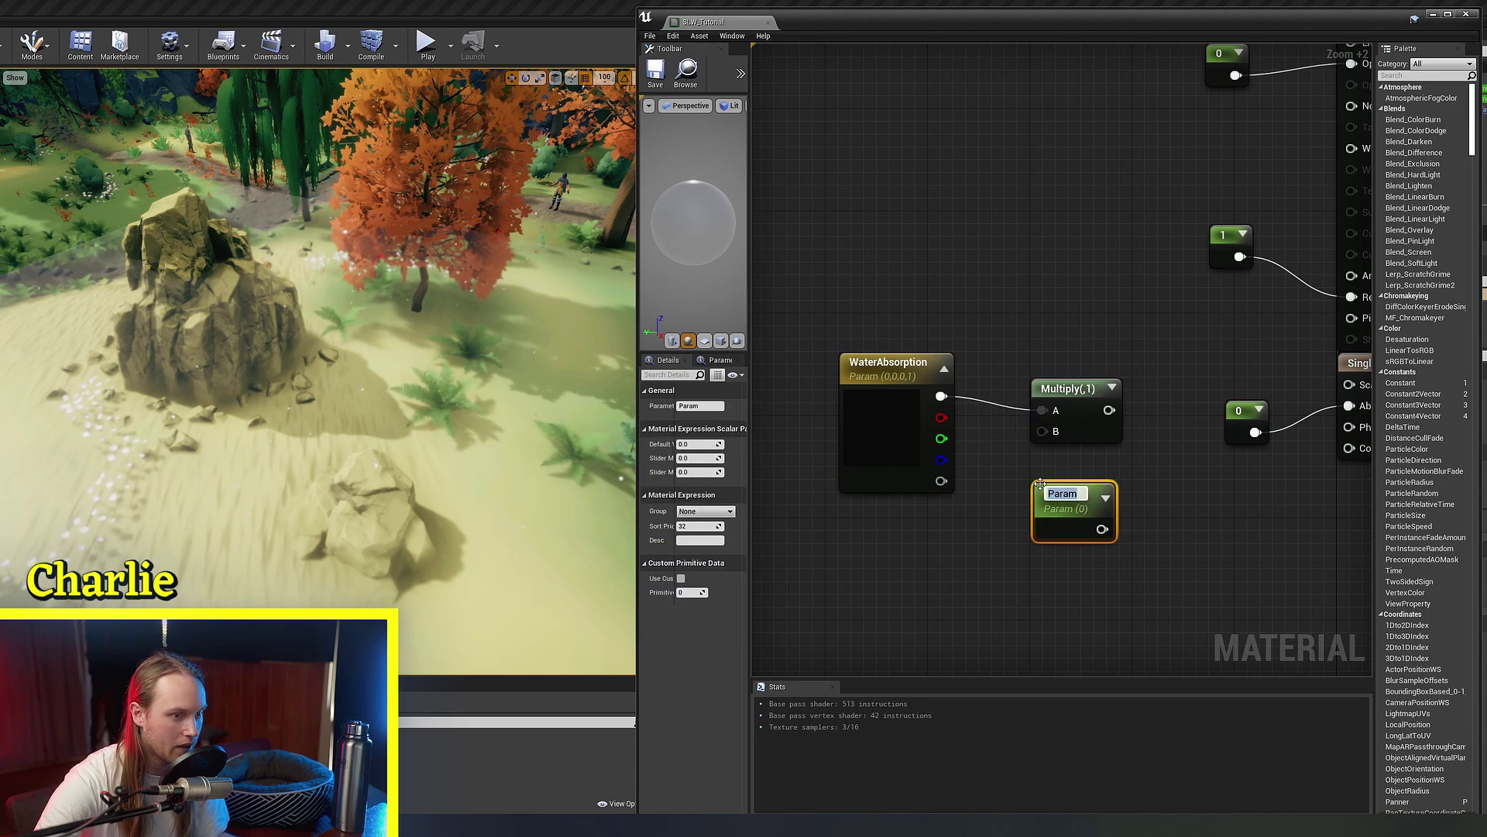
type("Water Murkiness")
key("Return")
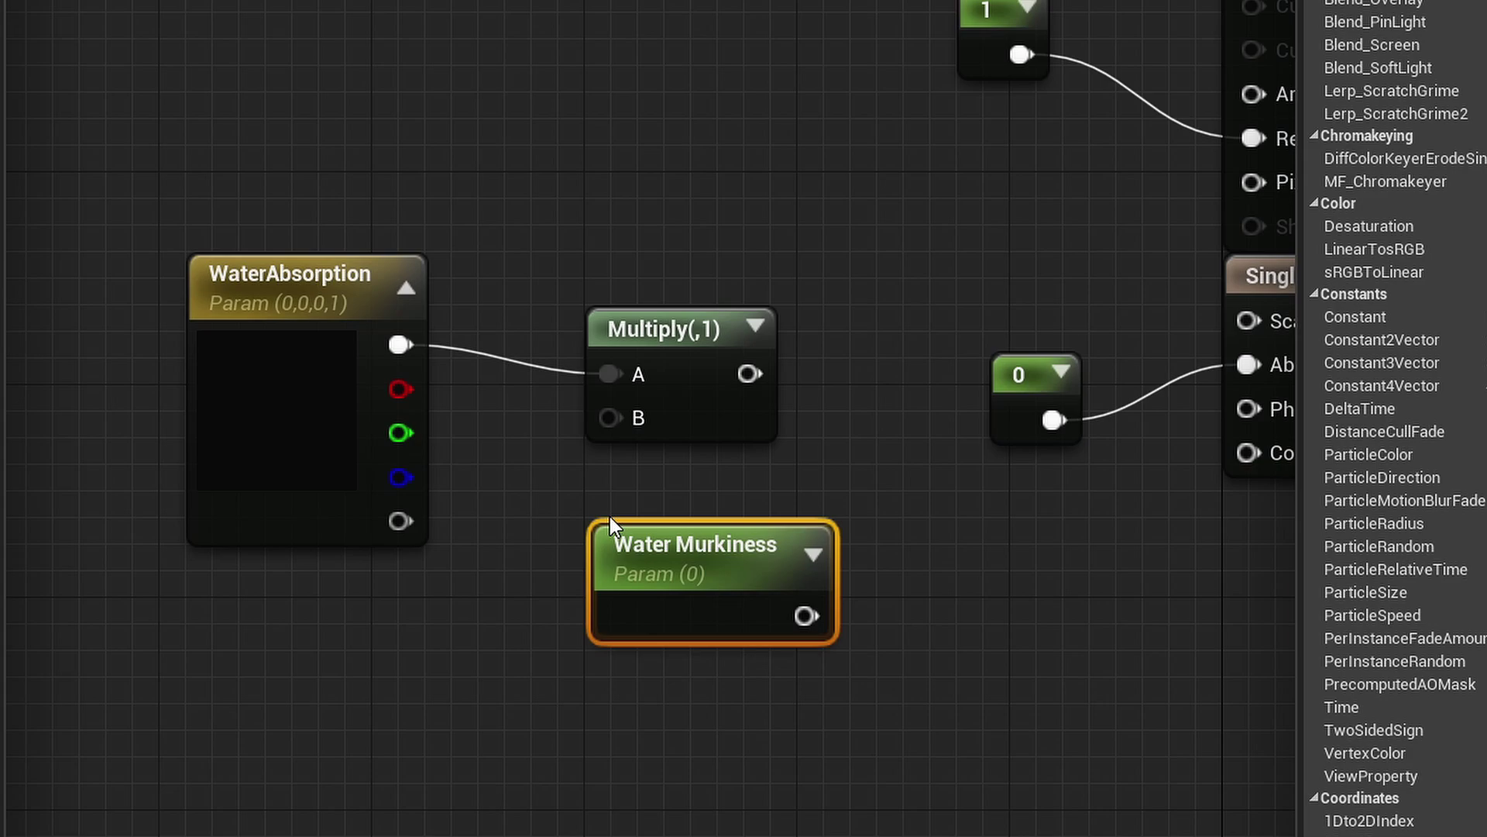
left_click_drag(806, 616, 611, 418)
left_click_drag(654, 518, 648, 487)
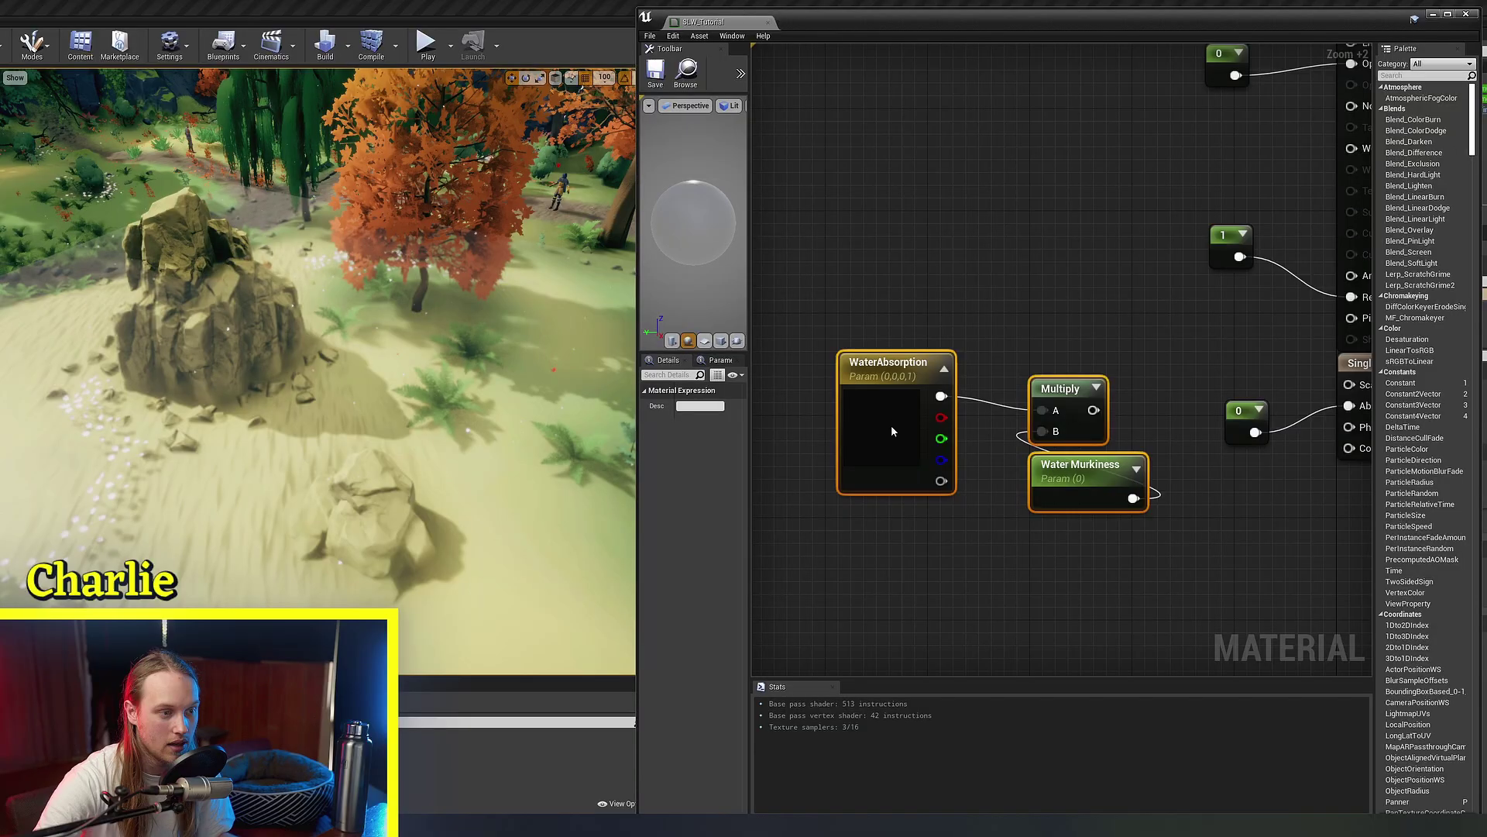
Step: Add a Divide node after Multiply with its B constant set to 100, and align it with the Multiply node
scroll(899, 422, "up", 2)
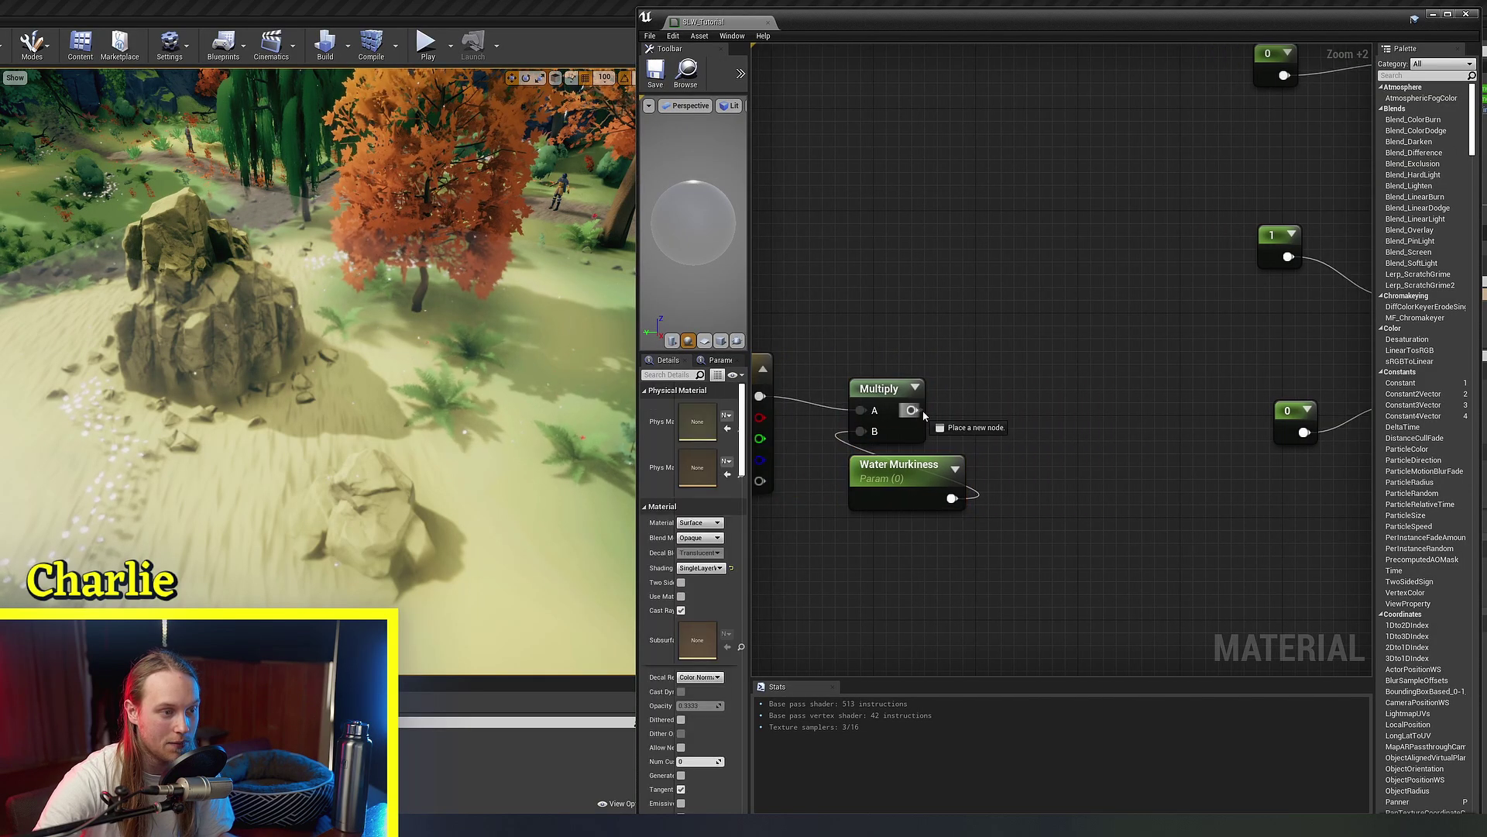
left_click_drag(929, 411, 1025, 403)
type("div")
key("Return")
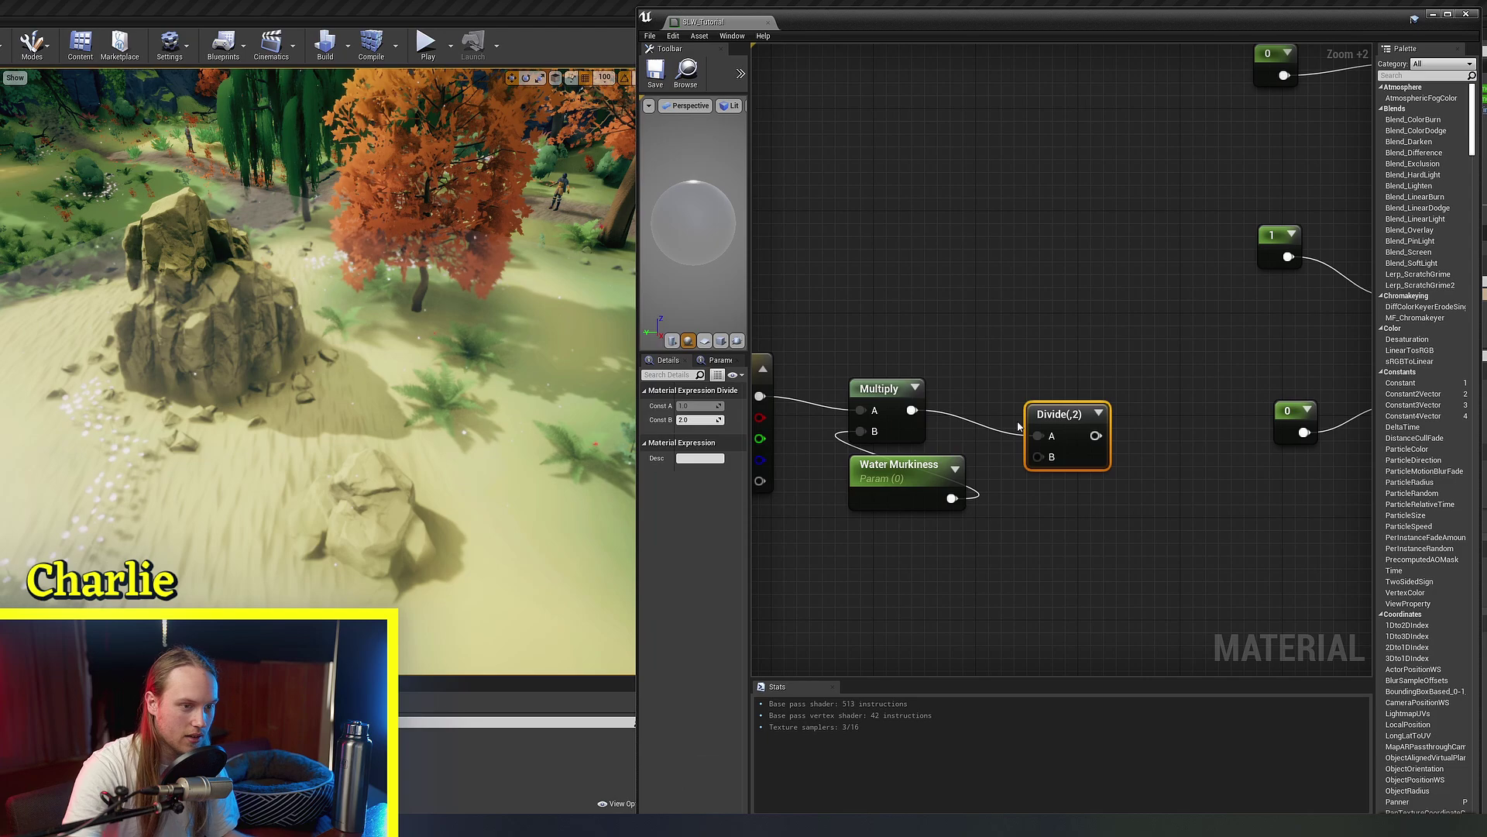
left_click(697, 420)
type("100")
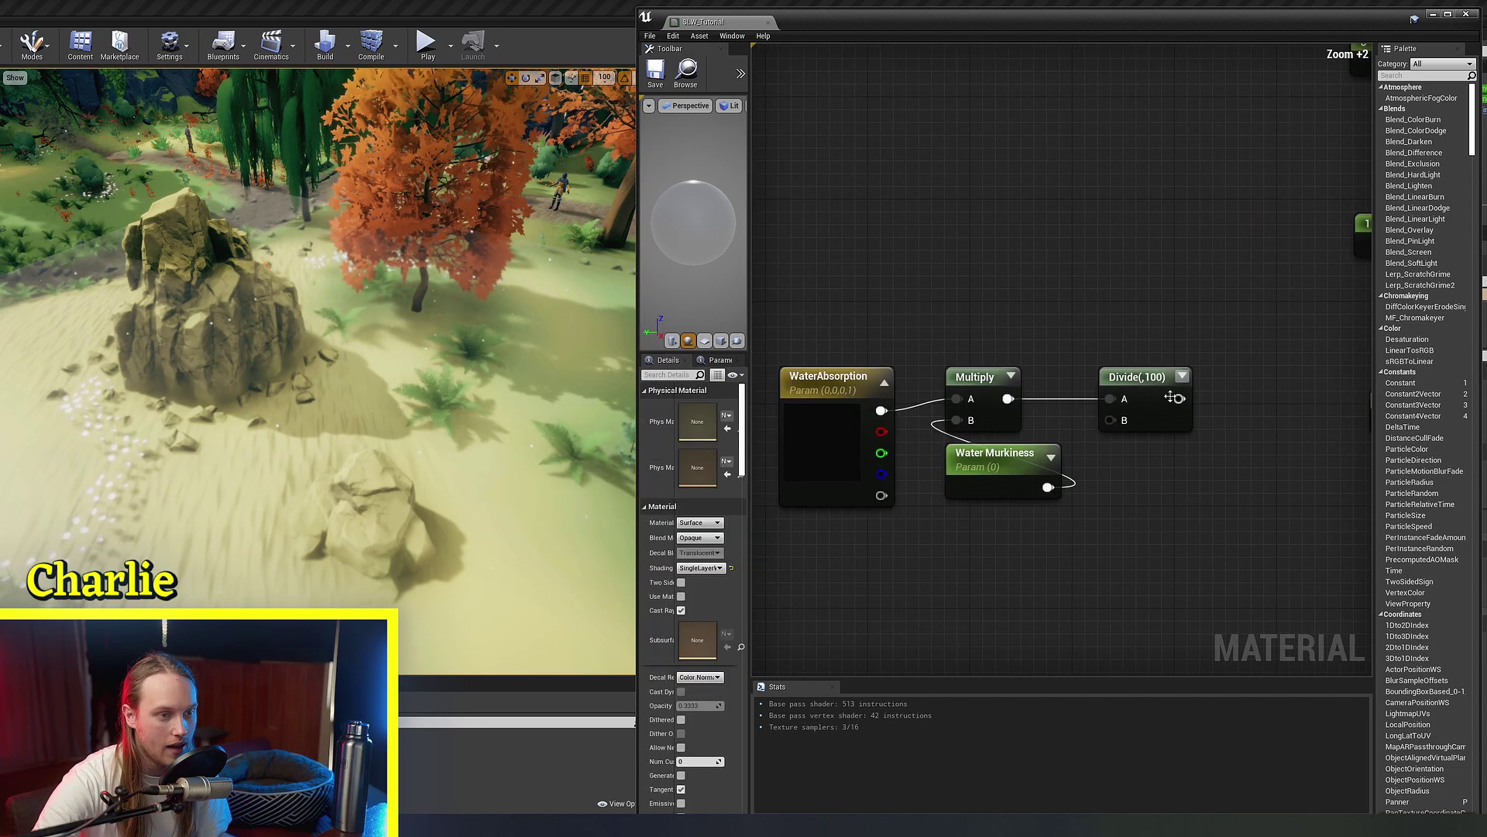
left_click(1137, 415)
left_click_drag(1188, 329, 1166, 422)
left_click(1173, 466)
right_click_drag(1173, 470, 1229, 416)
left_click(871, 390)
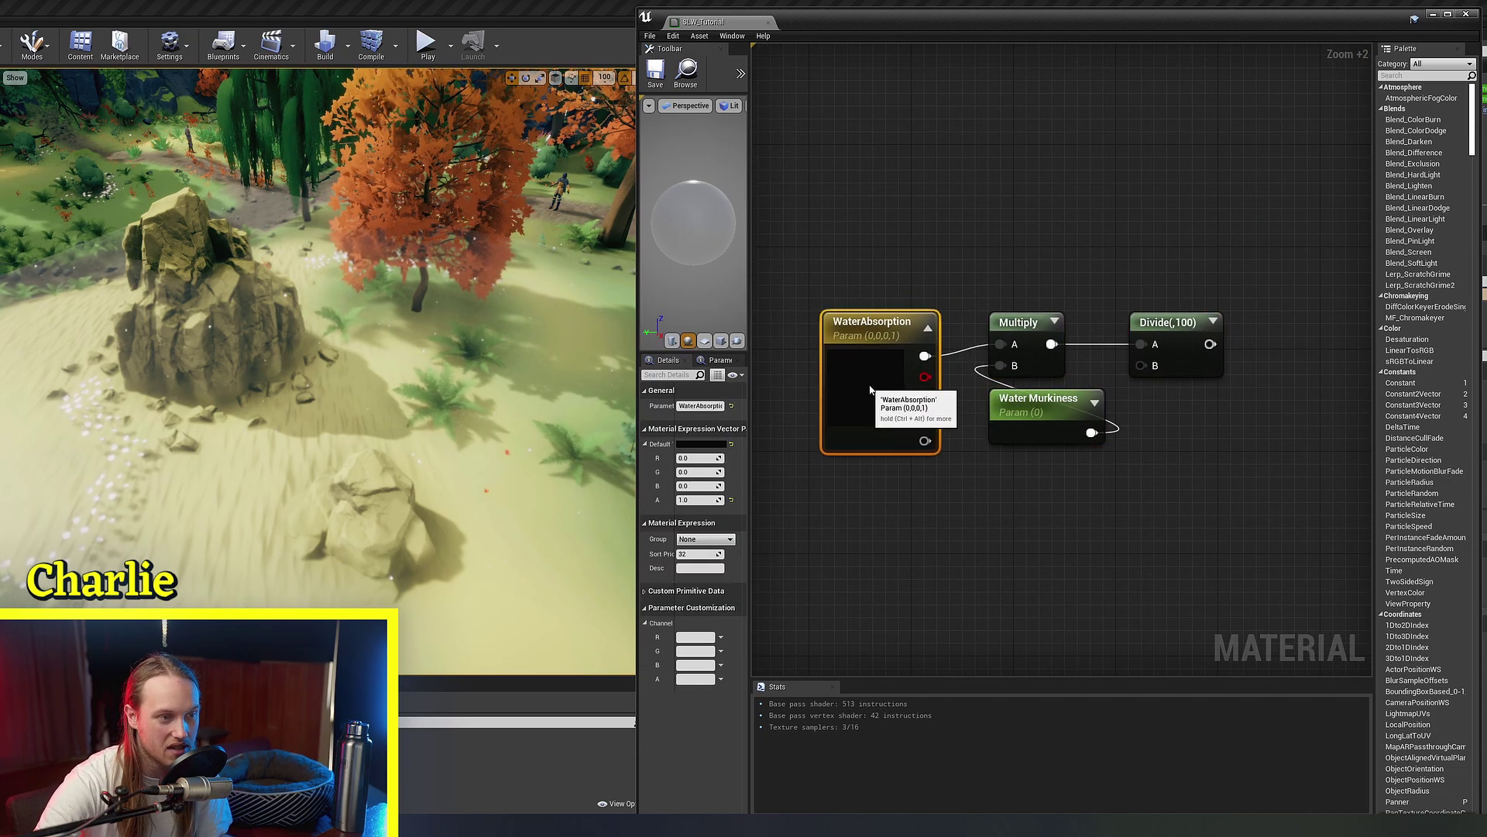
left_click(678, 445)
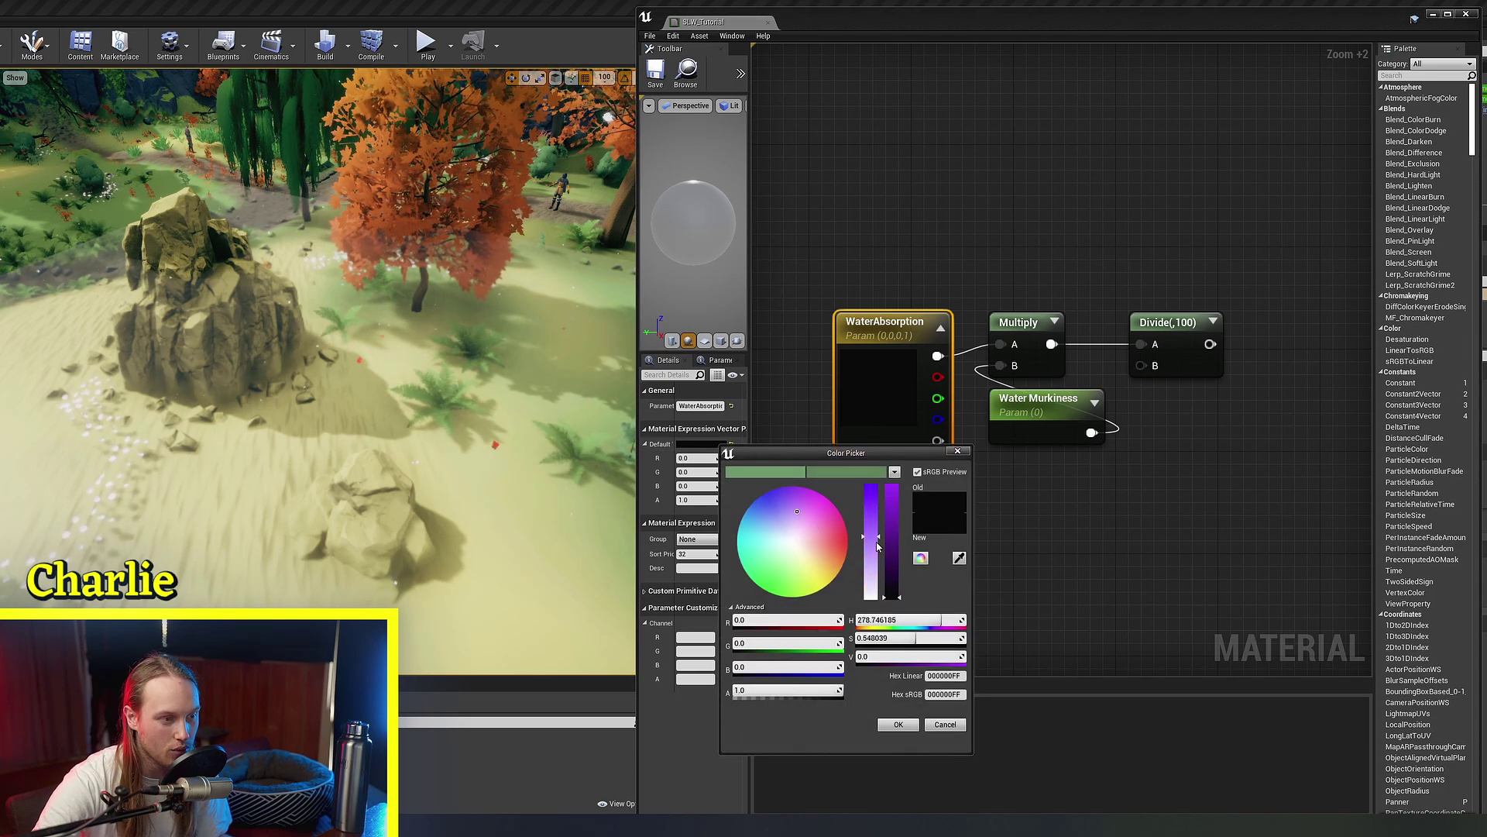
left_click(896, 540)
left_click(945, 725)
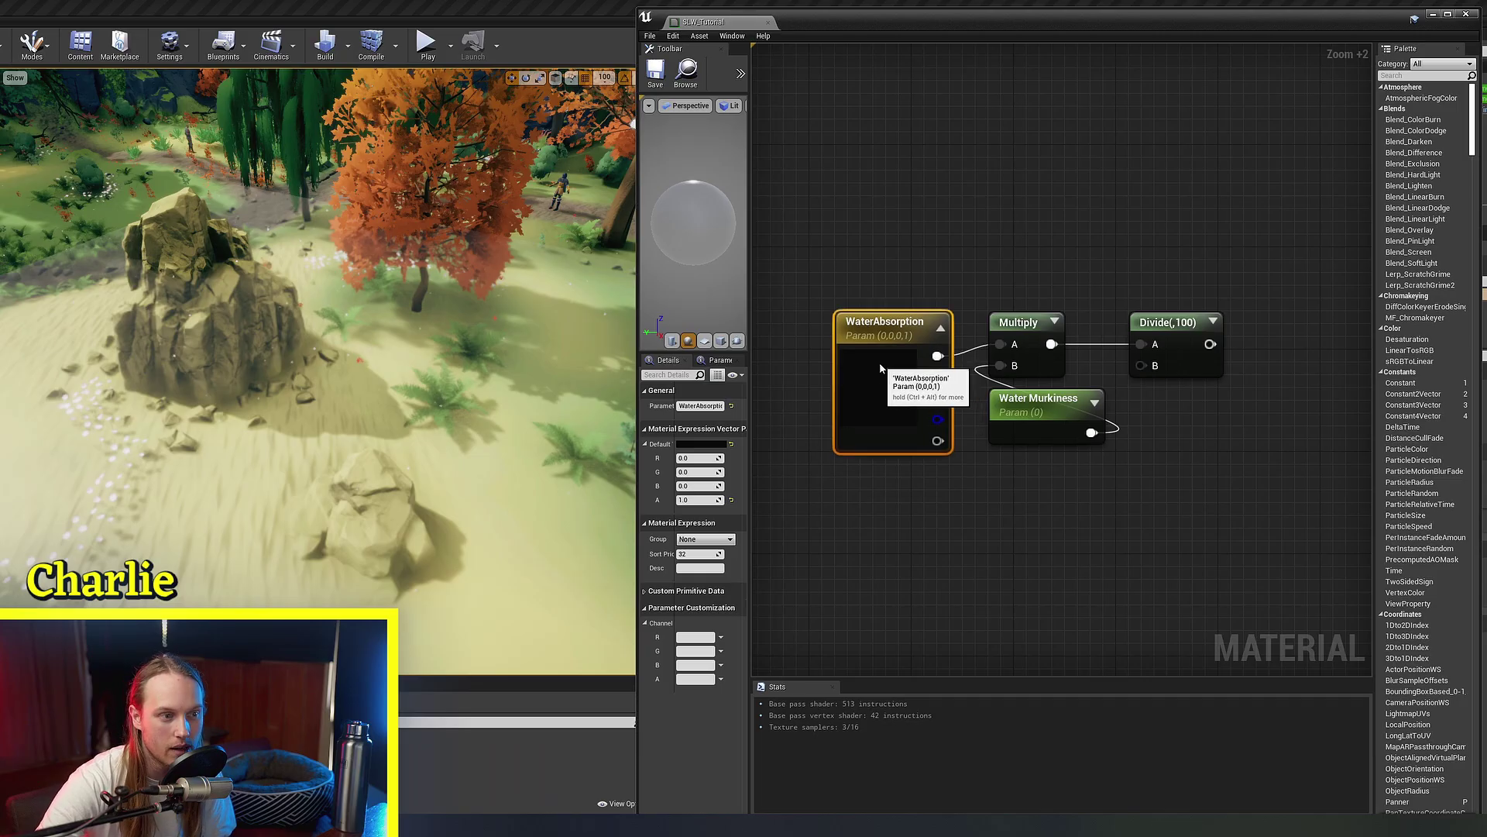
left_click_drag(881, 368, 875, 368)
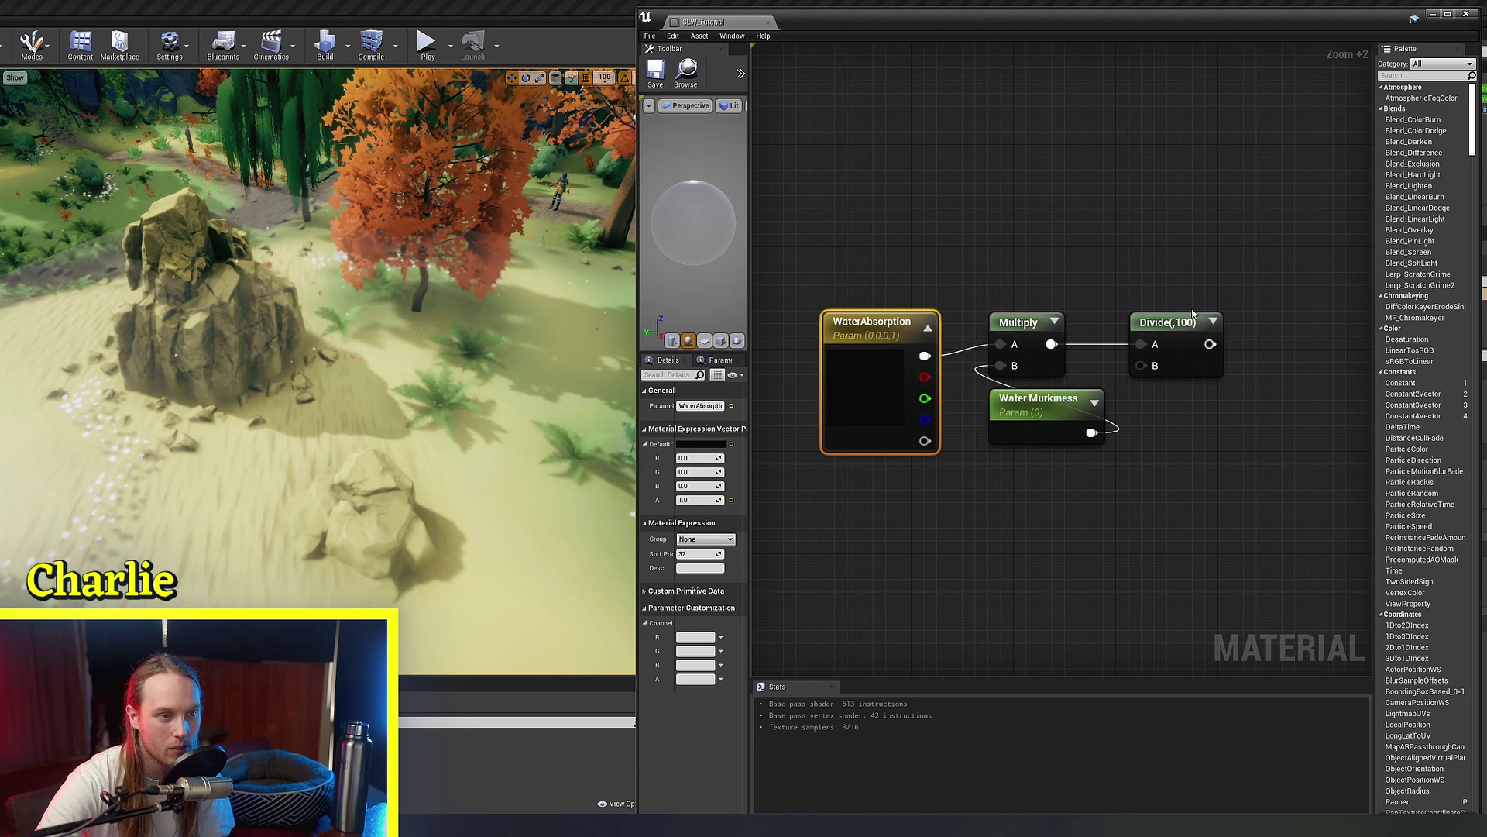
Step: Connect the Divide output to AbsorptionCoefficients, replacing and deleting the old 0 constant, and move the absorption nodes closer to the material node
left_click_drag(1189, 320, 1175, 319)
left_click_drag(911, 288, 1157, 433)
right_click_drag(1158, 432, 999, 482)
scroll(1019, 442, "down", 1)
left_click_drag(1023, 422, 1132, 431)
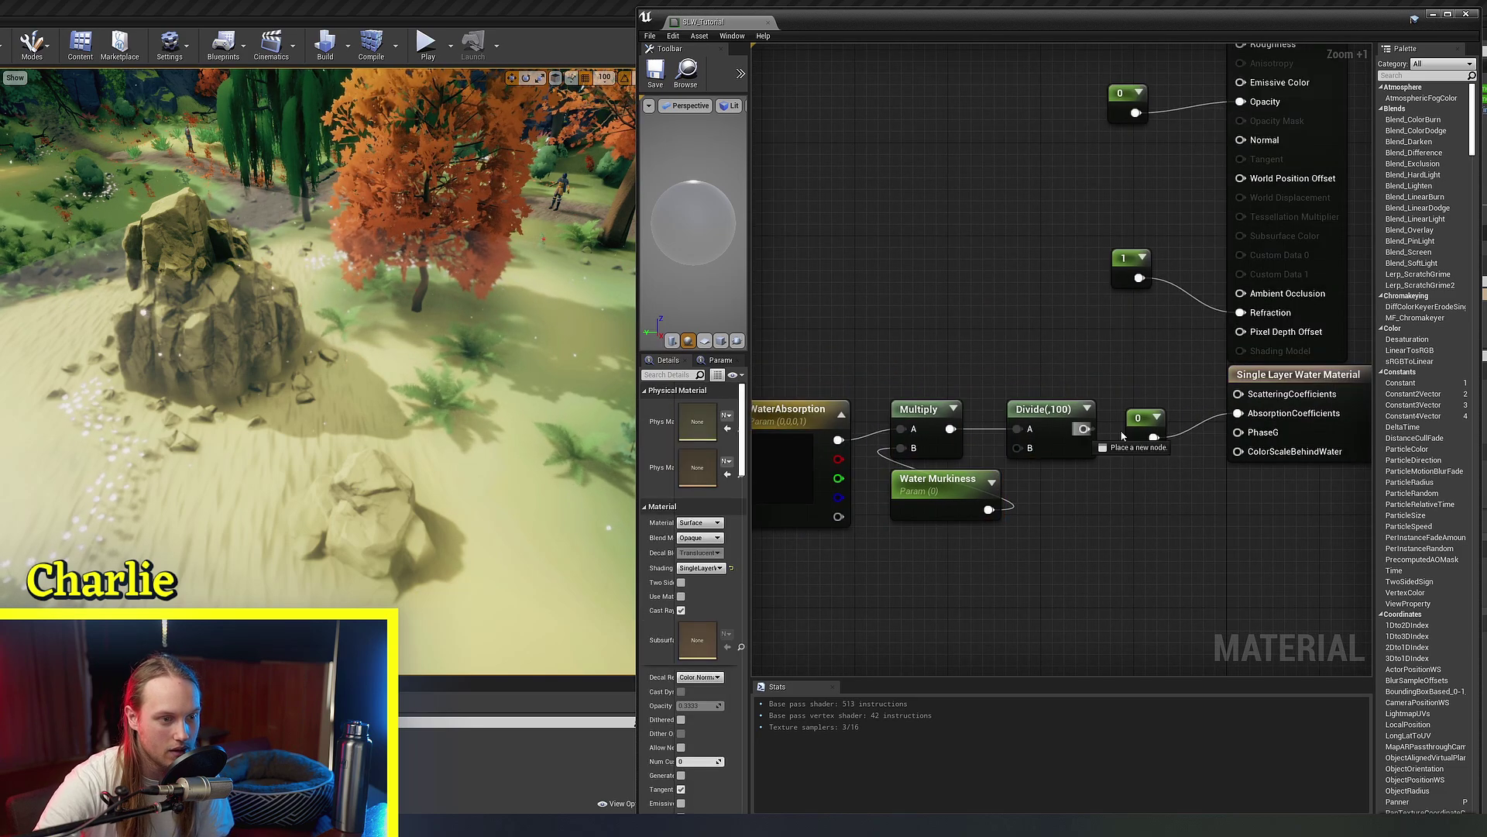
left_click_drag(1084, 429, 1239, 413)
left_click(1153, 426)
key("Delete")
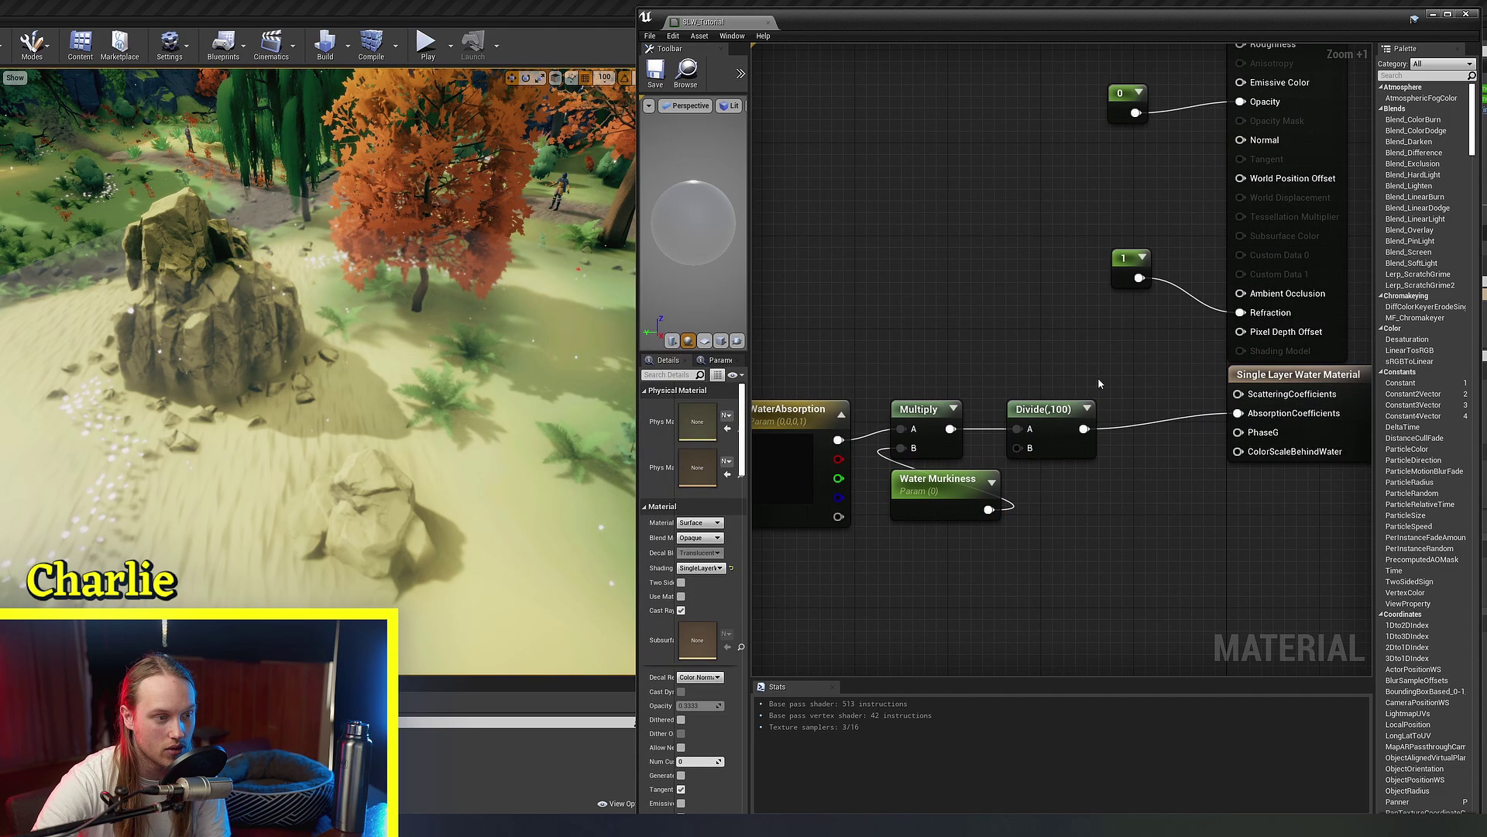
left_click_drag(819, 491, 913, 480)
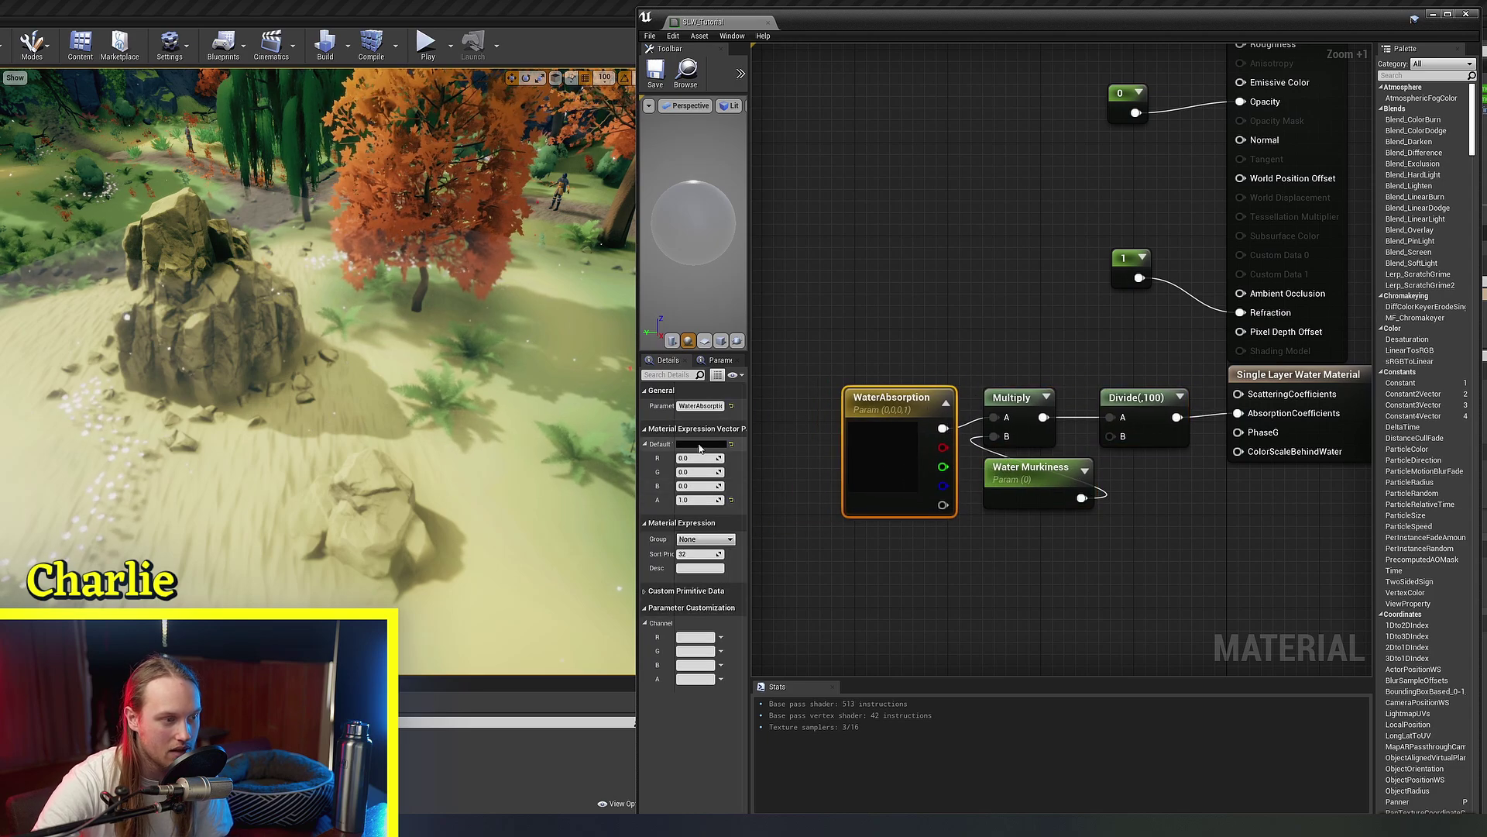
Step: Set WaterAbsorption's default colour to a muted pink (0.281, 0.14, 0.128) and Water Murkiness's default value to 1
left_click(700, 444)
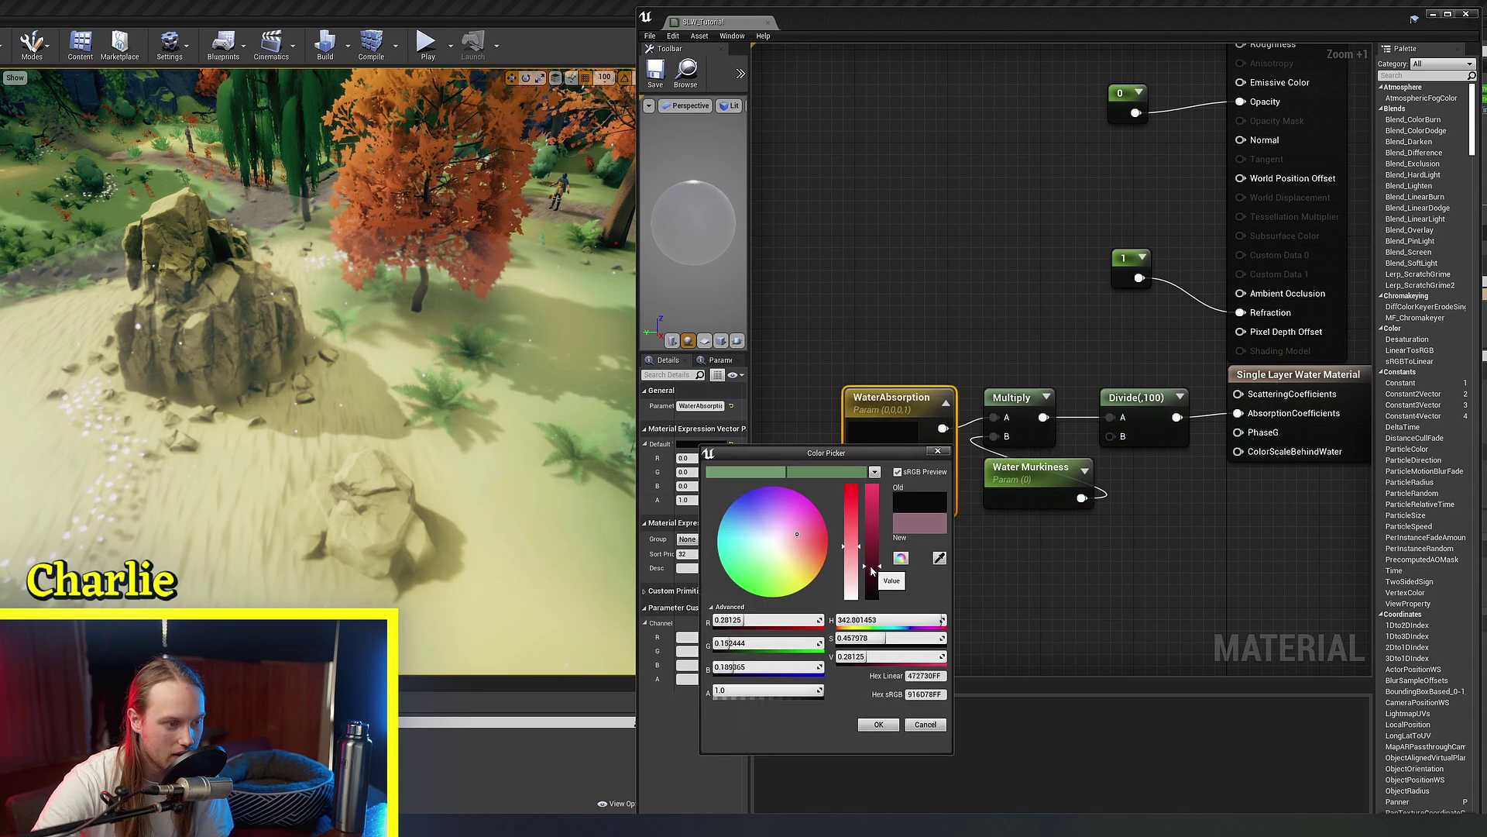
left_click(884, 723)
left_click(1037, 496)
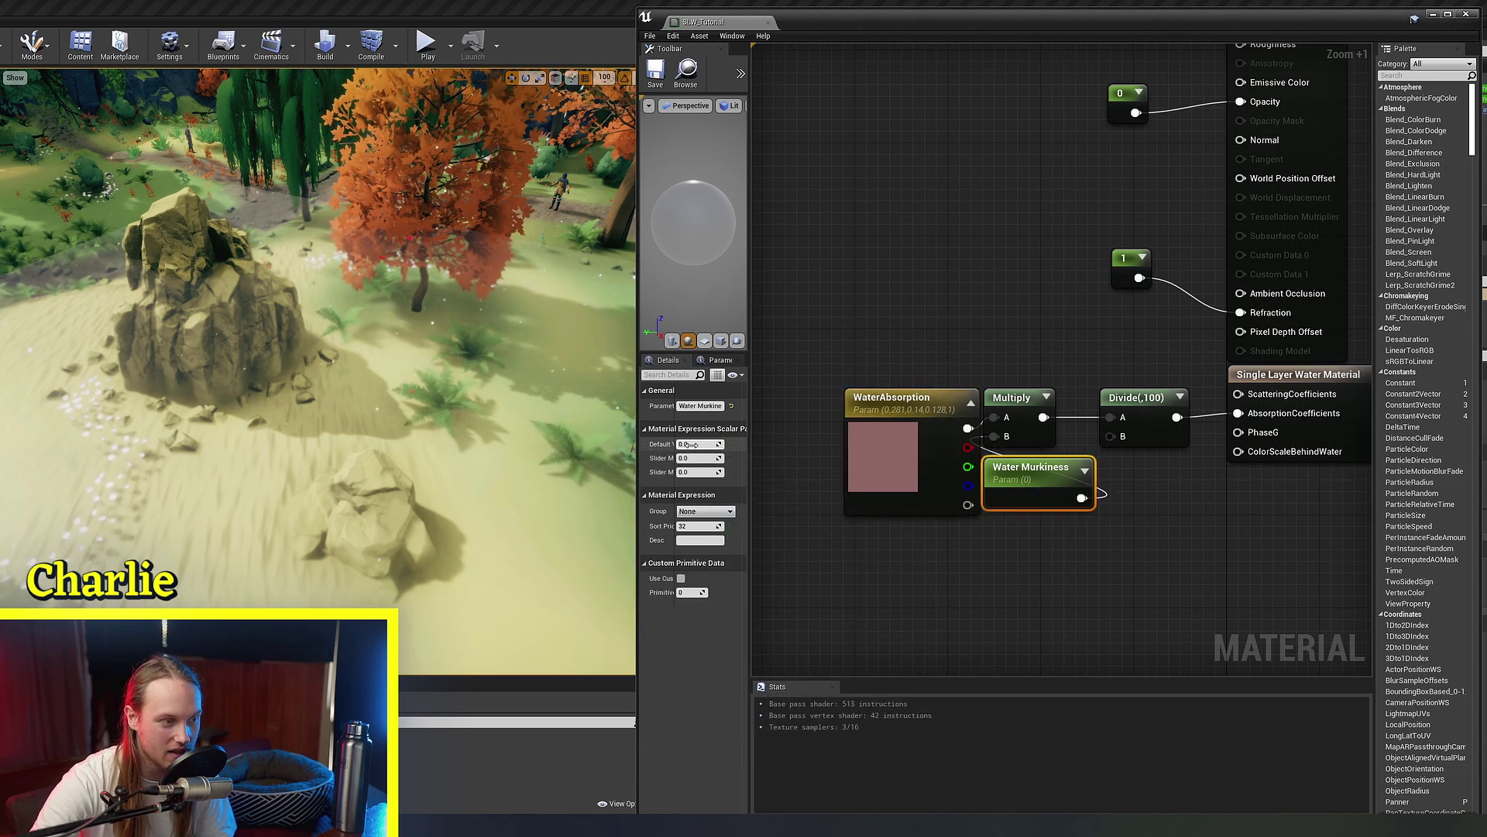
Step: Save the material to apply the absorption colour and murkiness to the water plane
left_click(883, 456)
scroll(969, 433, "up", 6)
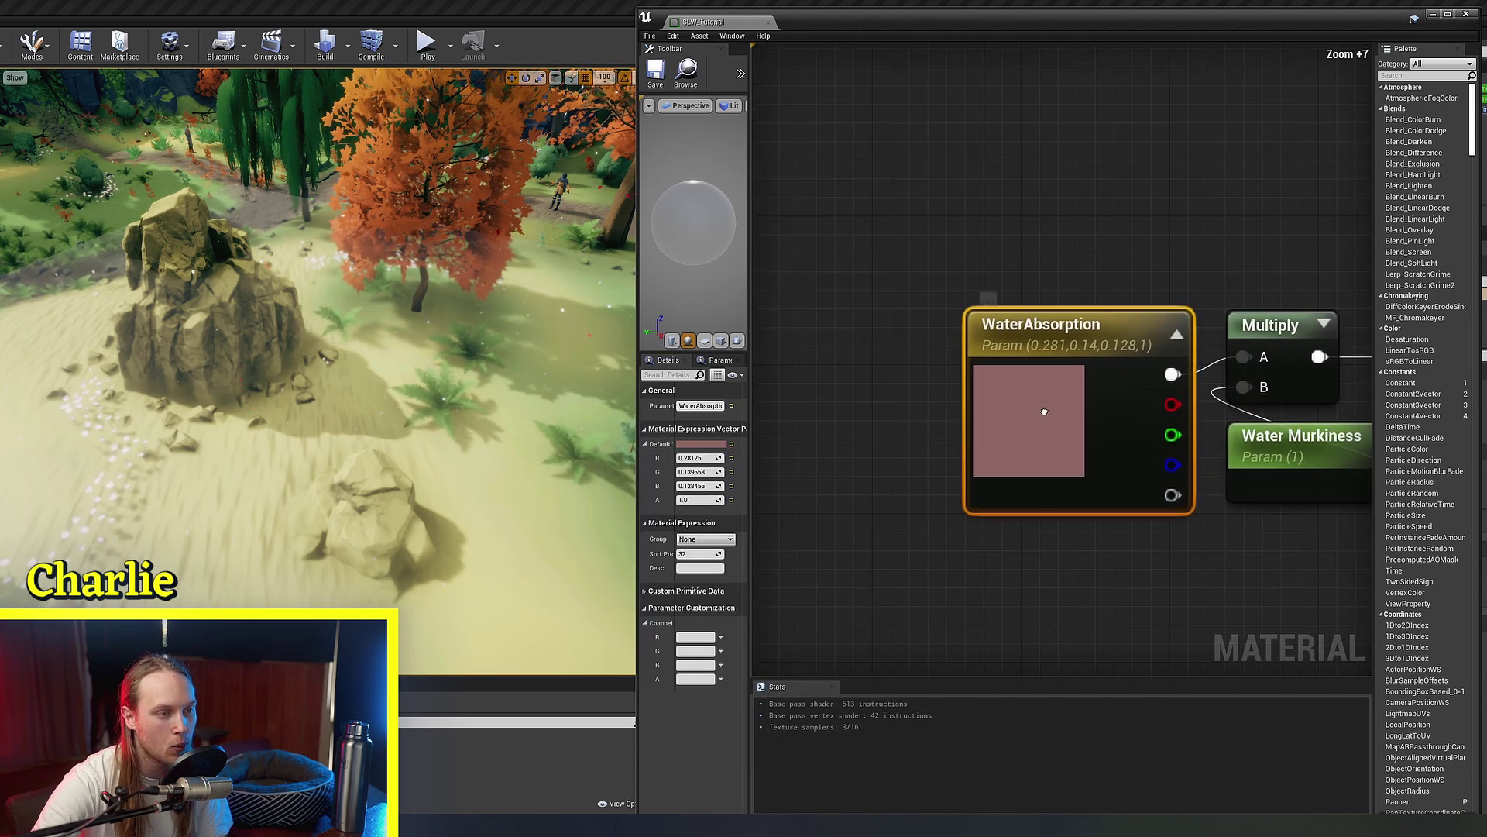
right_click_drag(1044, 411, 1037, 408)
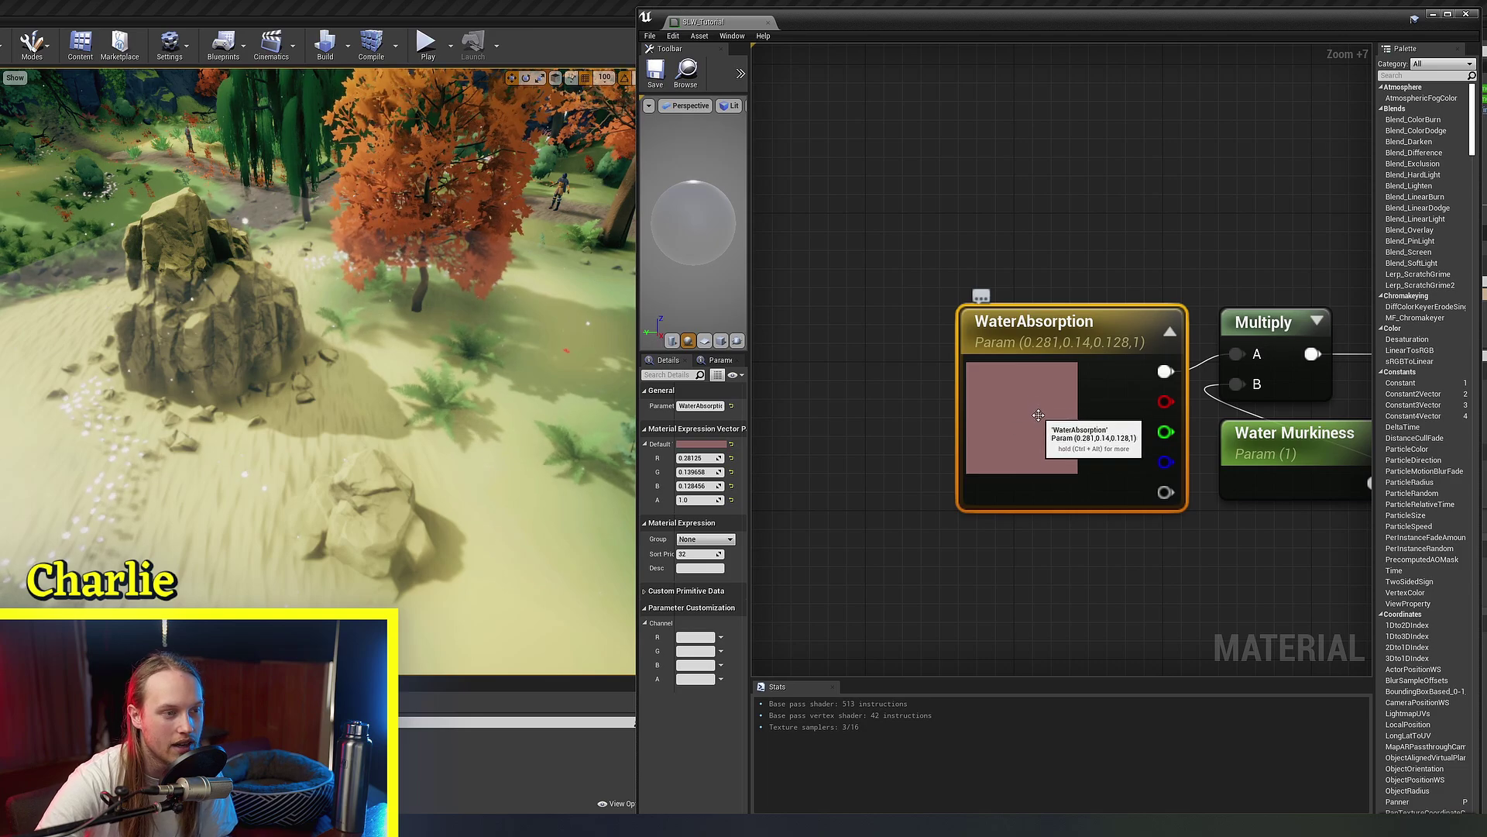
left_click(655, 75)
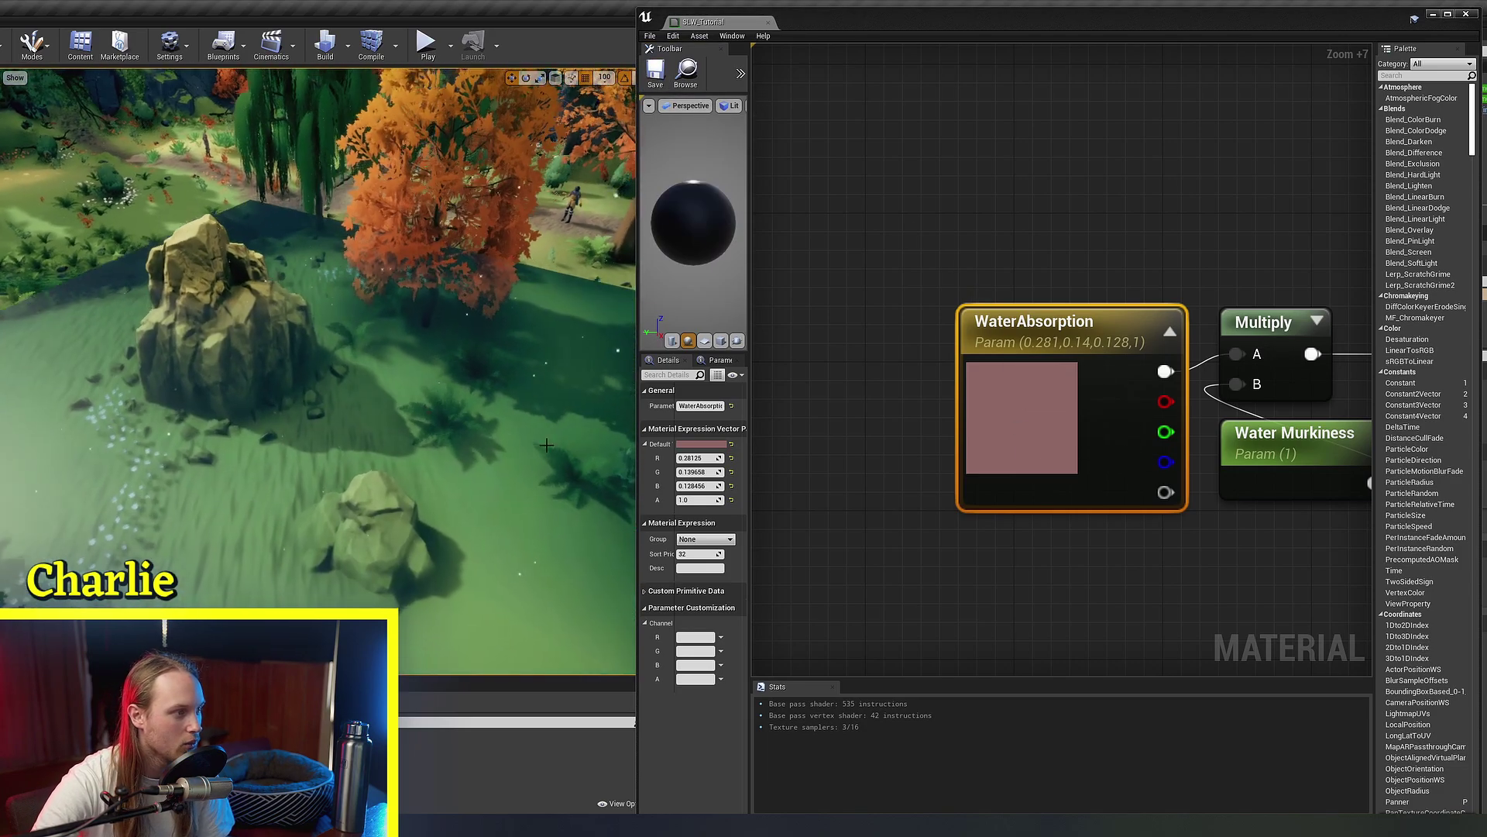
Step: Select the water plane in the level and raise it above the rocks, then lower it slightly to compare the absorption at different depths
left_click(496, 450)
right_click_drag(401, 376, 387, 393)
left_click_drag(319, 254, 319, 190, "shift")
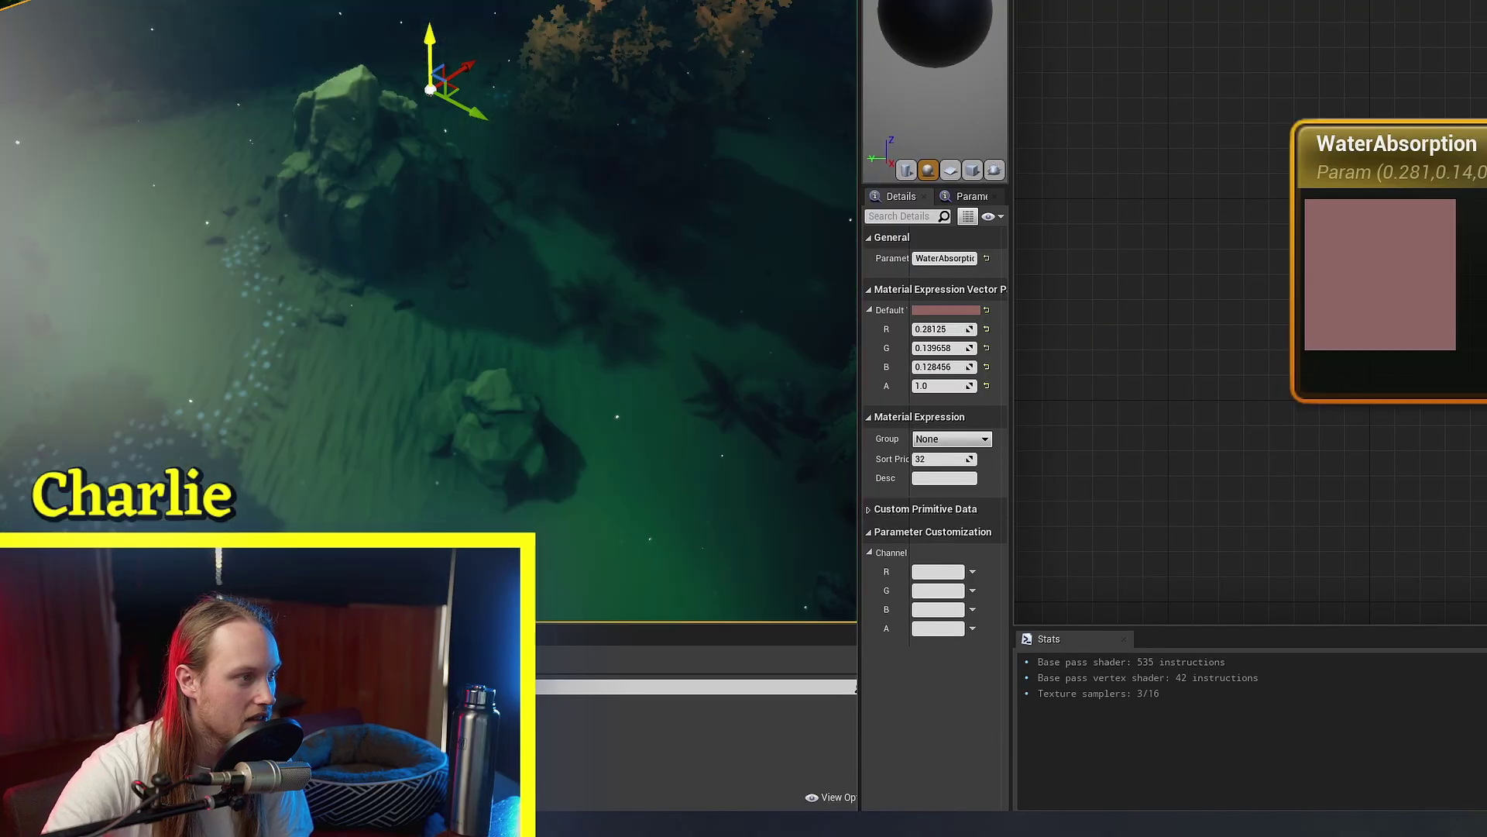
left_click_drag(430, 48, 430, 15, "shift")
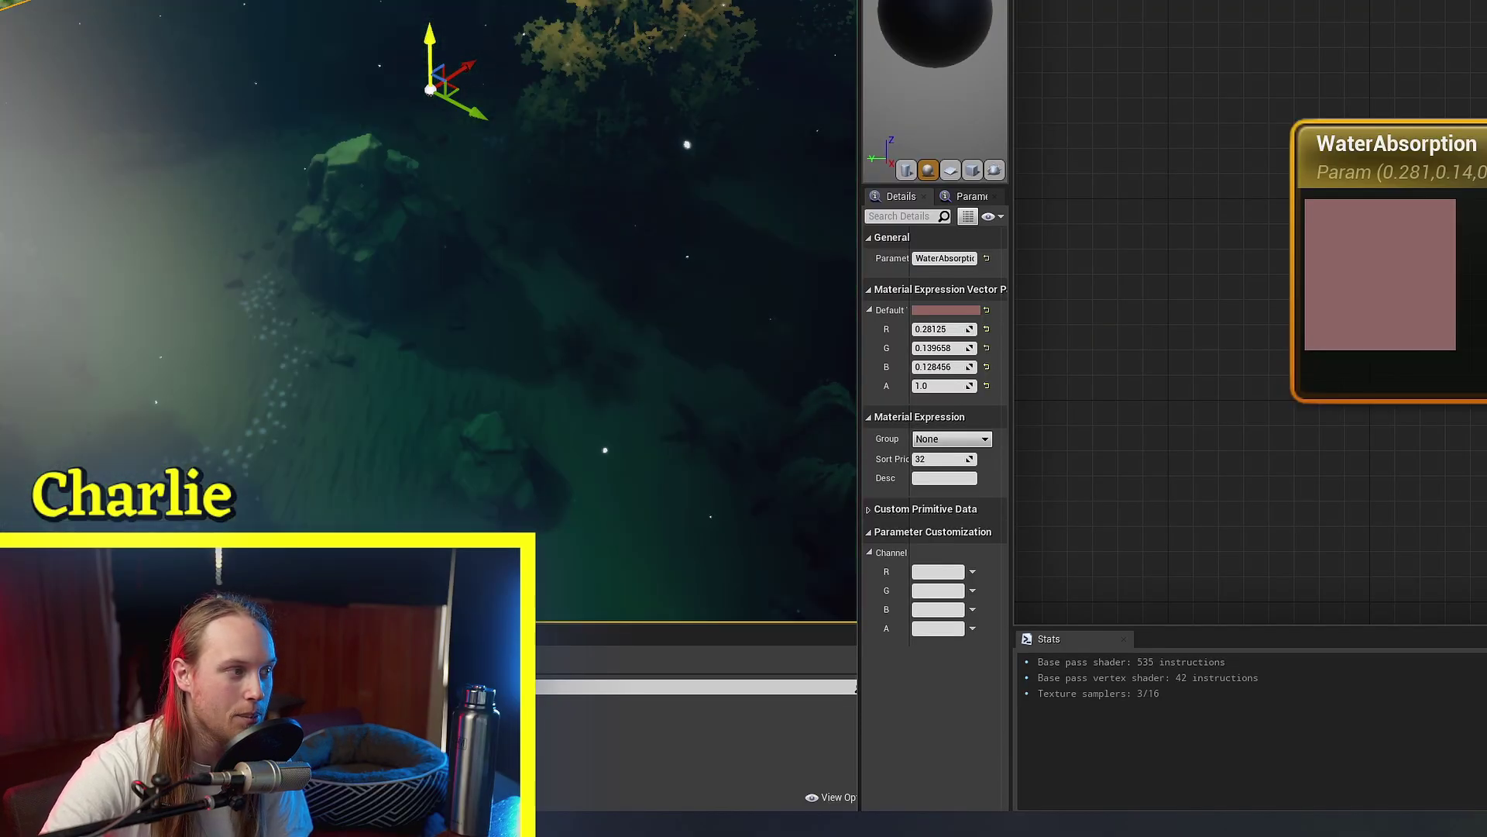
mouse_move(480, 210)
right_mouse_down()
mouse_move(482, 255)
mouse_move(480, 210)
right_mouse_up()
right_click_drag(482, 347, 503, 343)
mouse_move(1394, 279)
left_mouse_down()
mouse_move(1202, 408)
mouse_move(1413, 252)
mouse_move(1410, 278)
left_mouse_up()
left_click_drag(408, 85, 408, 133, "shift")
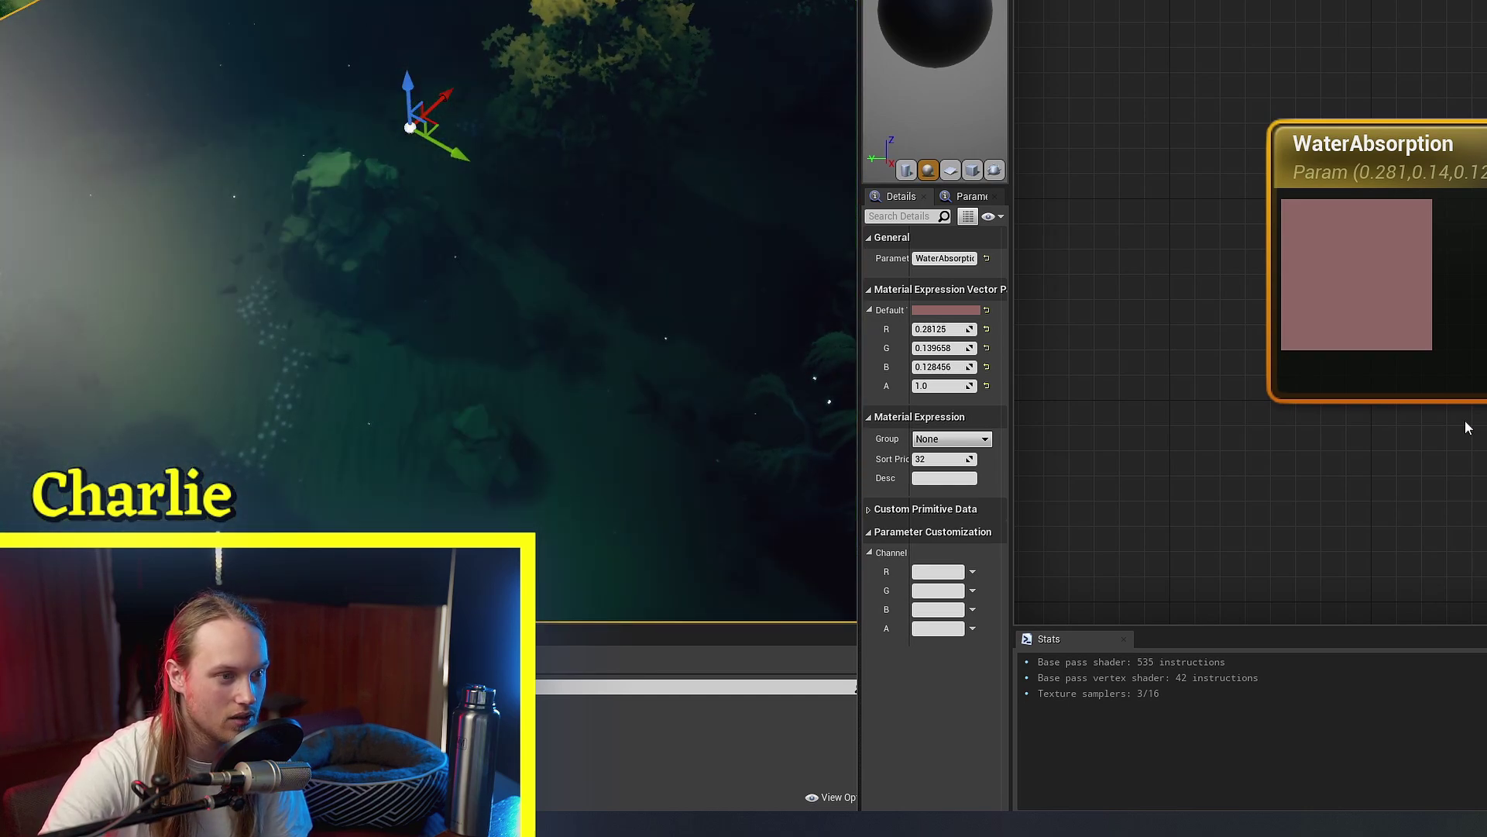
Step: Try Water Murkiness values of about 2.216 and 10.85 and check their effect on the water plane
right_click_drag(1305, 438, 1065, 450)
left_click(1065, 450)
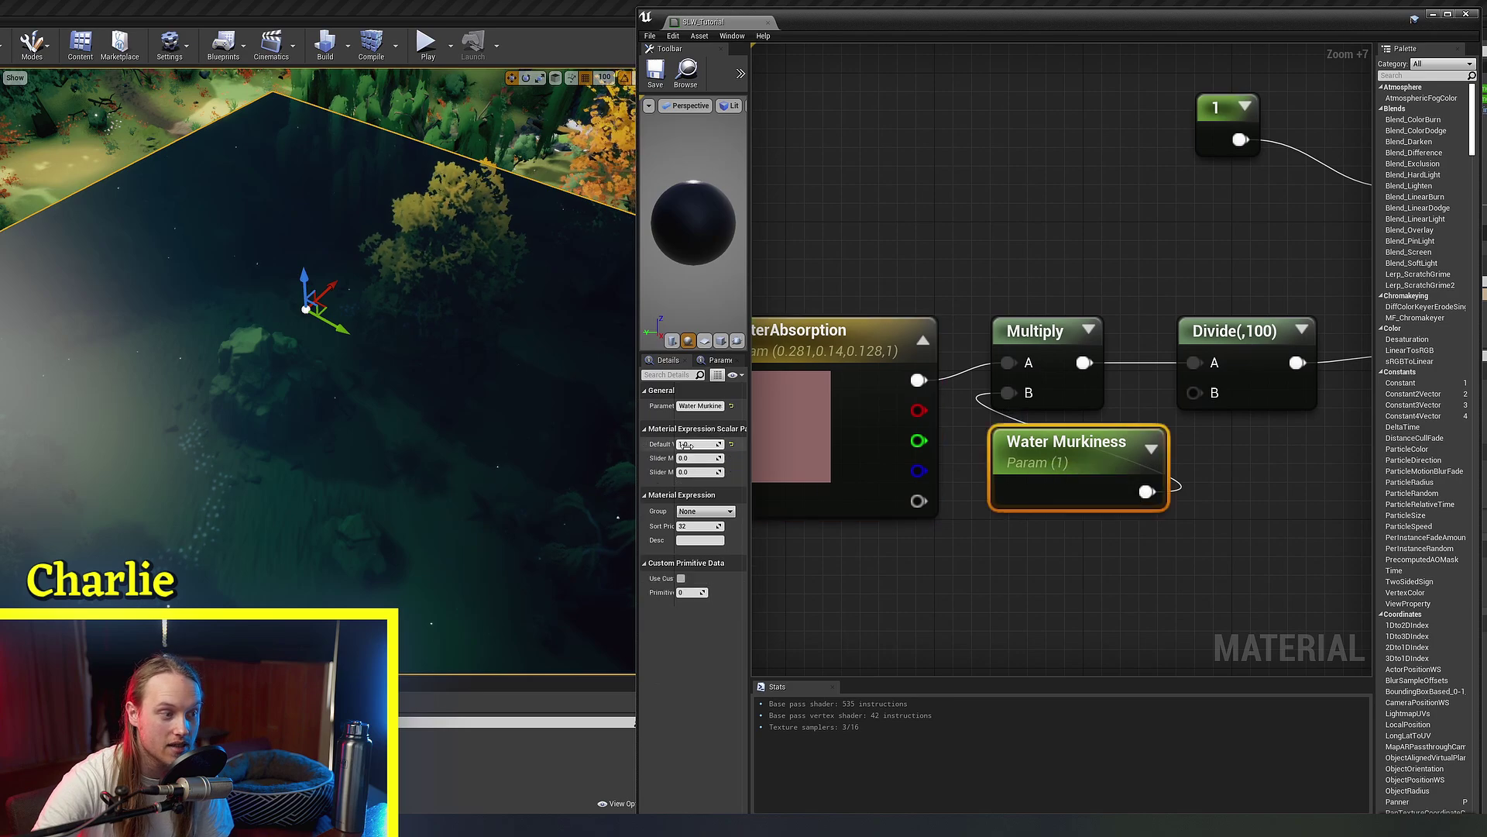
mouse_move(684, 444)
left_mouse_down()
mouse_move(714, 444)
mouse_move(681, 444)
mouse_move(701, 444)
left_mouse_up()
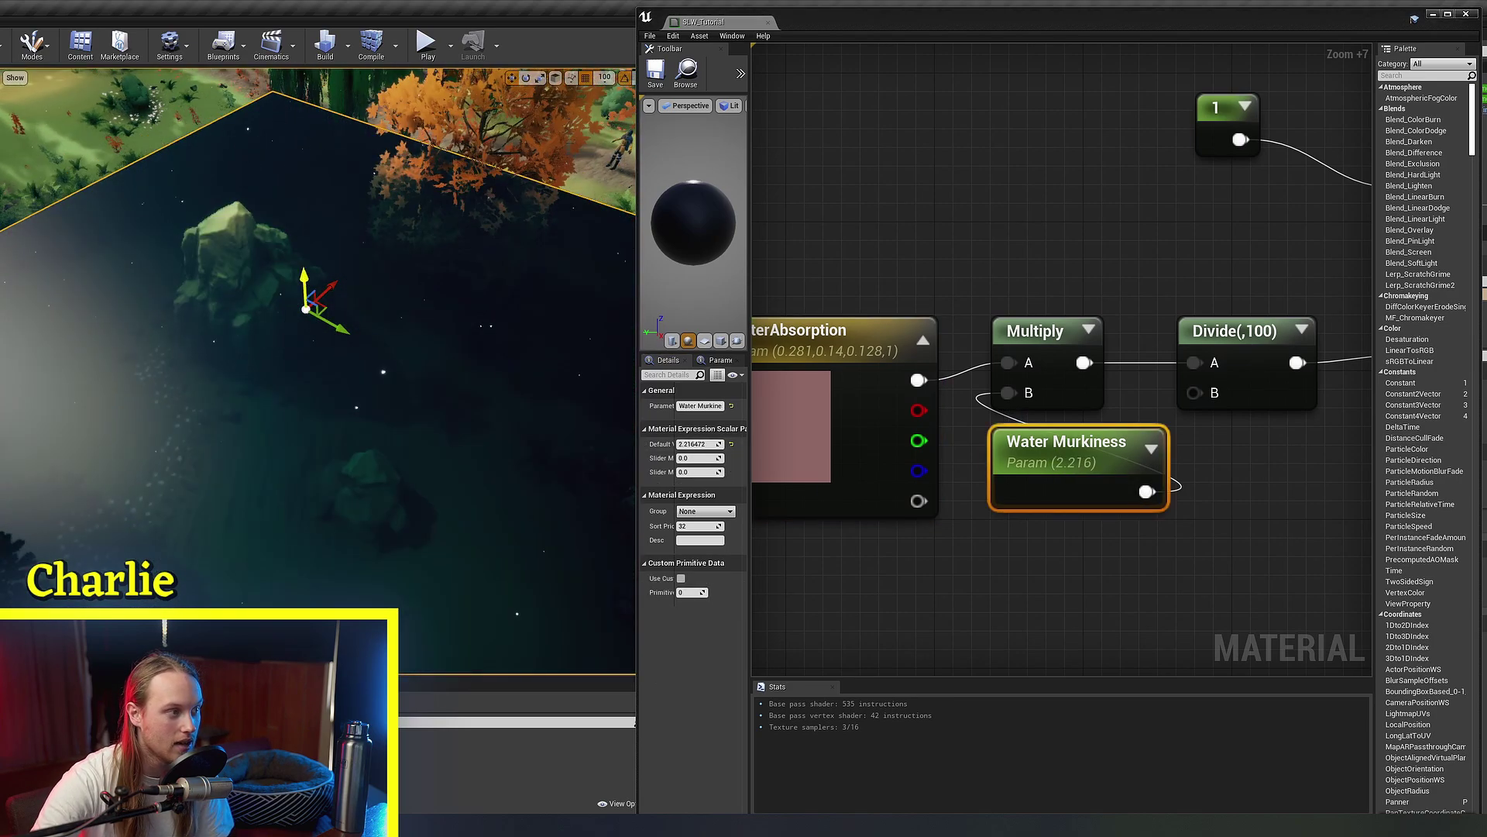
right_click_drag(310, 302, 275, 232)
left_click_drag(697, 444, 728, 444)
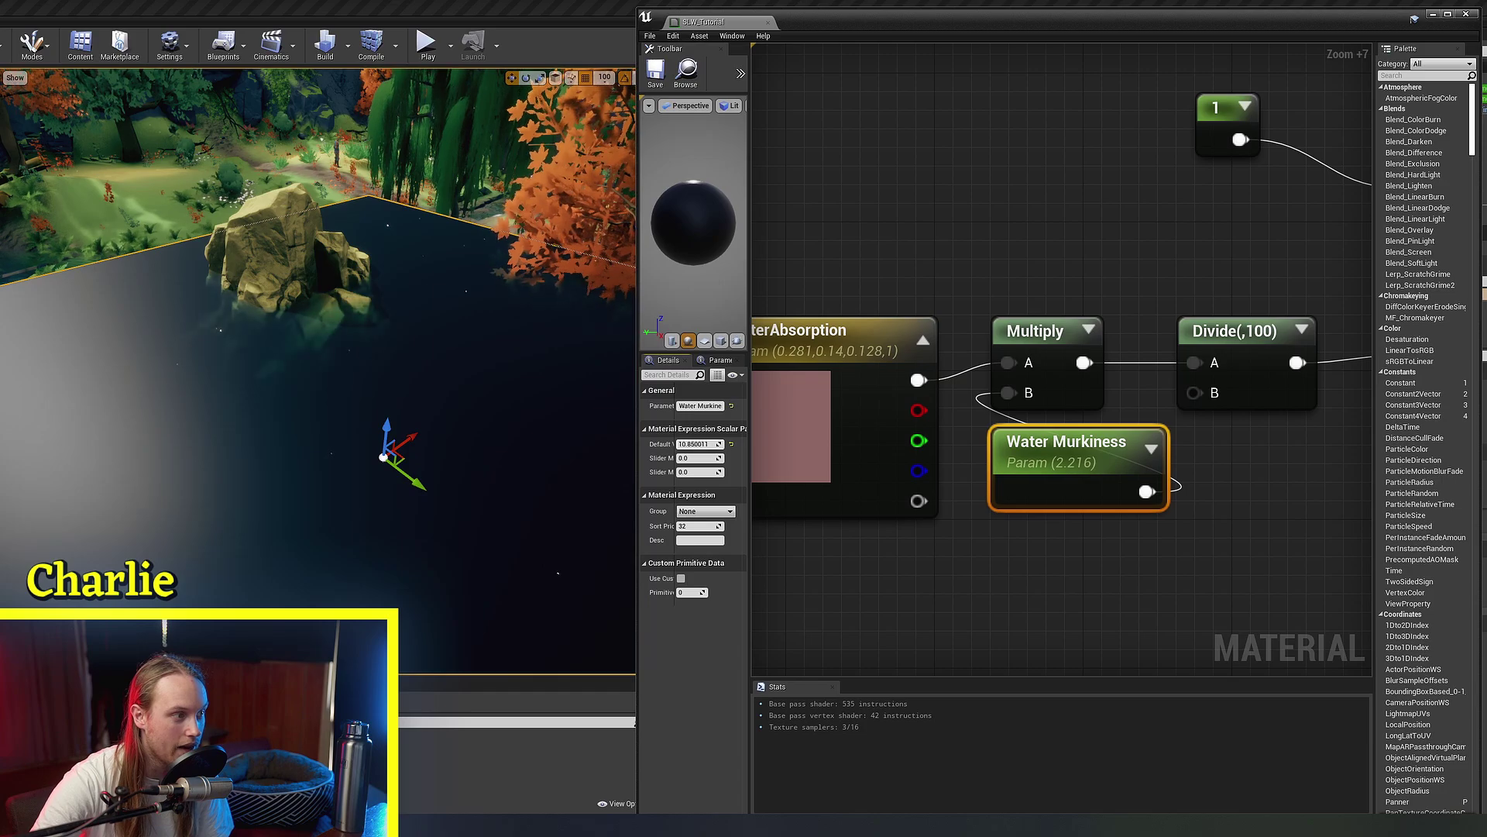
mouse_move(309, 309)
right_mouse_down()
mouse_move(348, 349)
mouse_move(310, 360)
mouse_move(298, 349)
mouse_move(317, 309)
right_mouse_up()
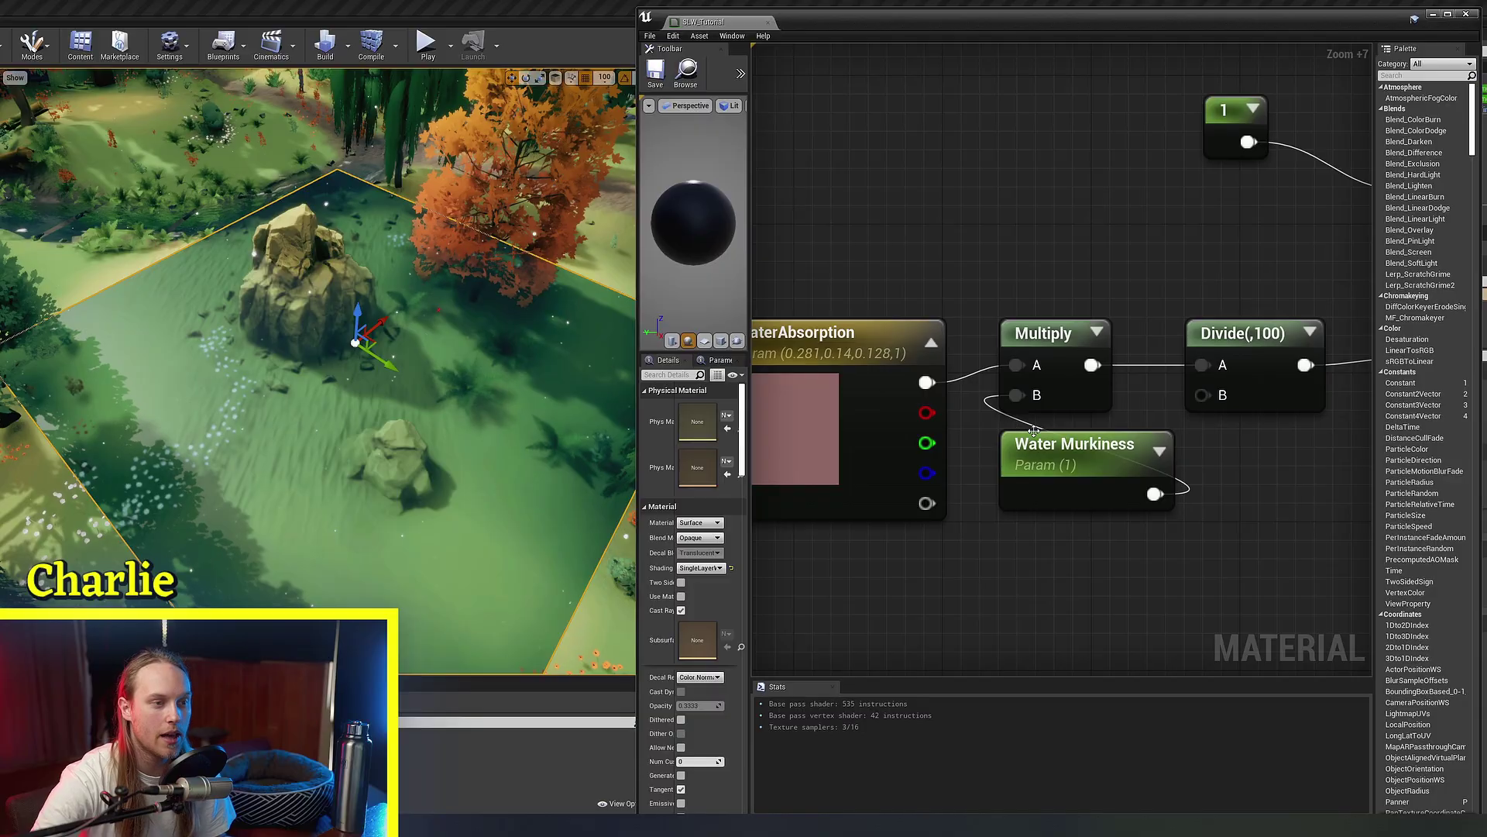
Step: Duplicate the absorption node chain, rename its parameters WaterScatteringColour and Water Scattering, and feed it into ScatteringCoefficients
scroll(1034, 431, "down", 5)
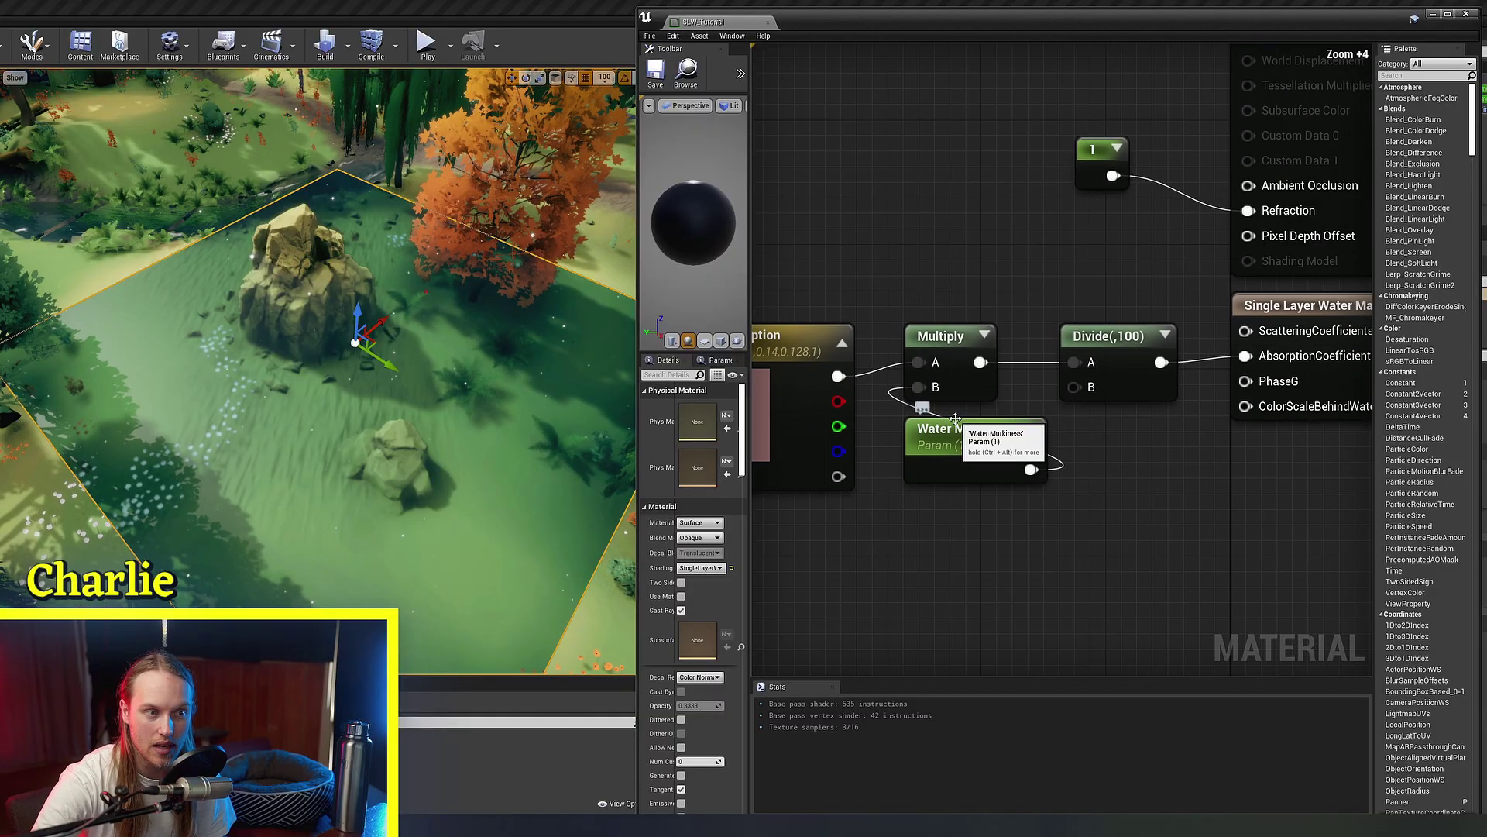
left_click_drag(1163, 287, 825, 449)
left_click(1146, 464)
right_click_drag(1193, 457, 1057, 465)
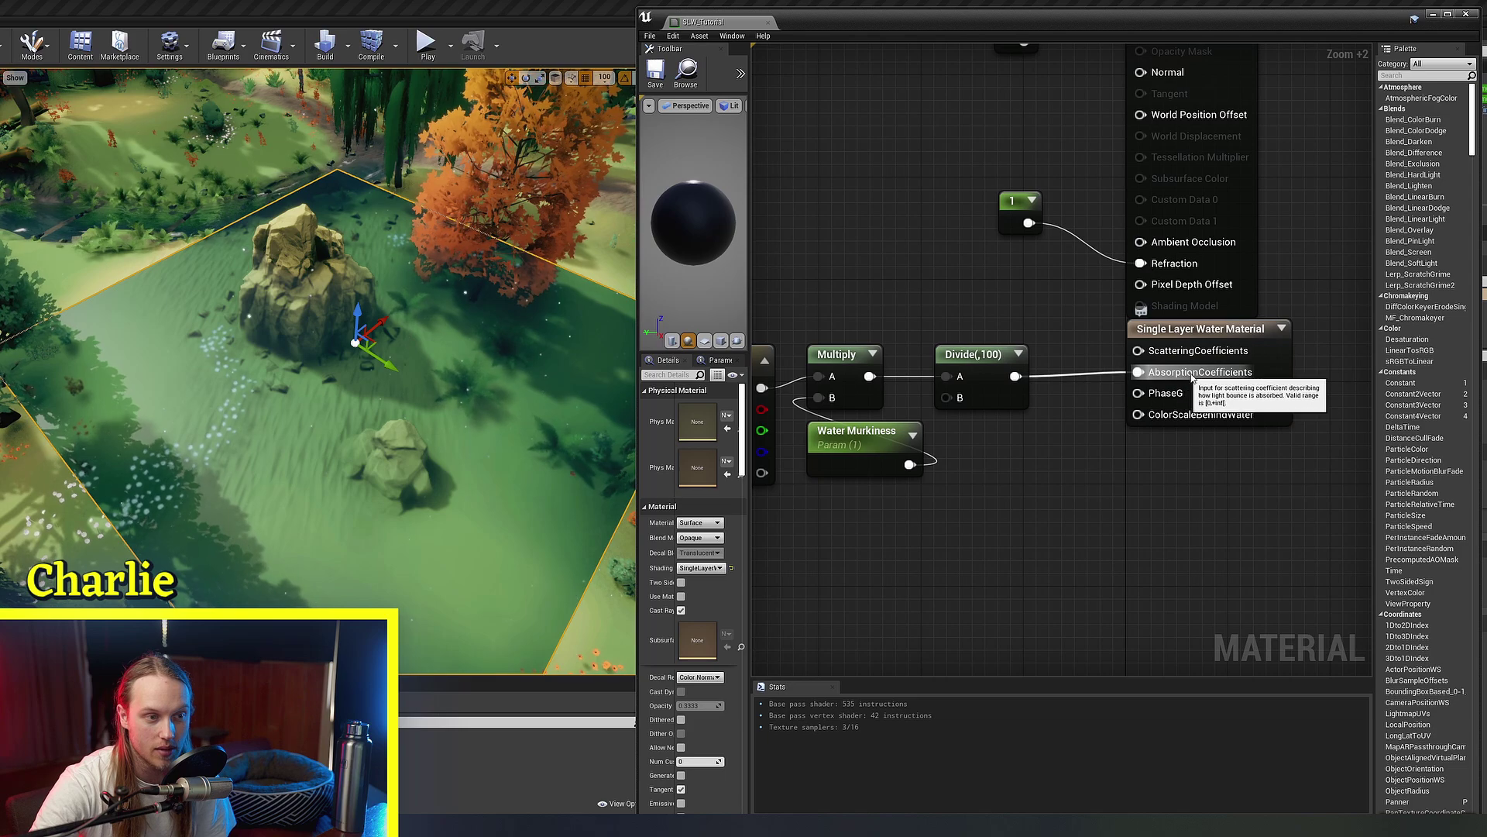
scroll(1085, 457, "up", 5)
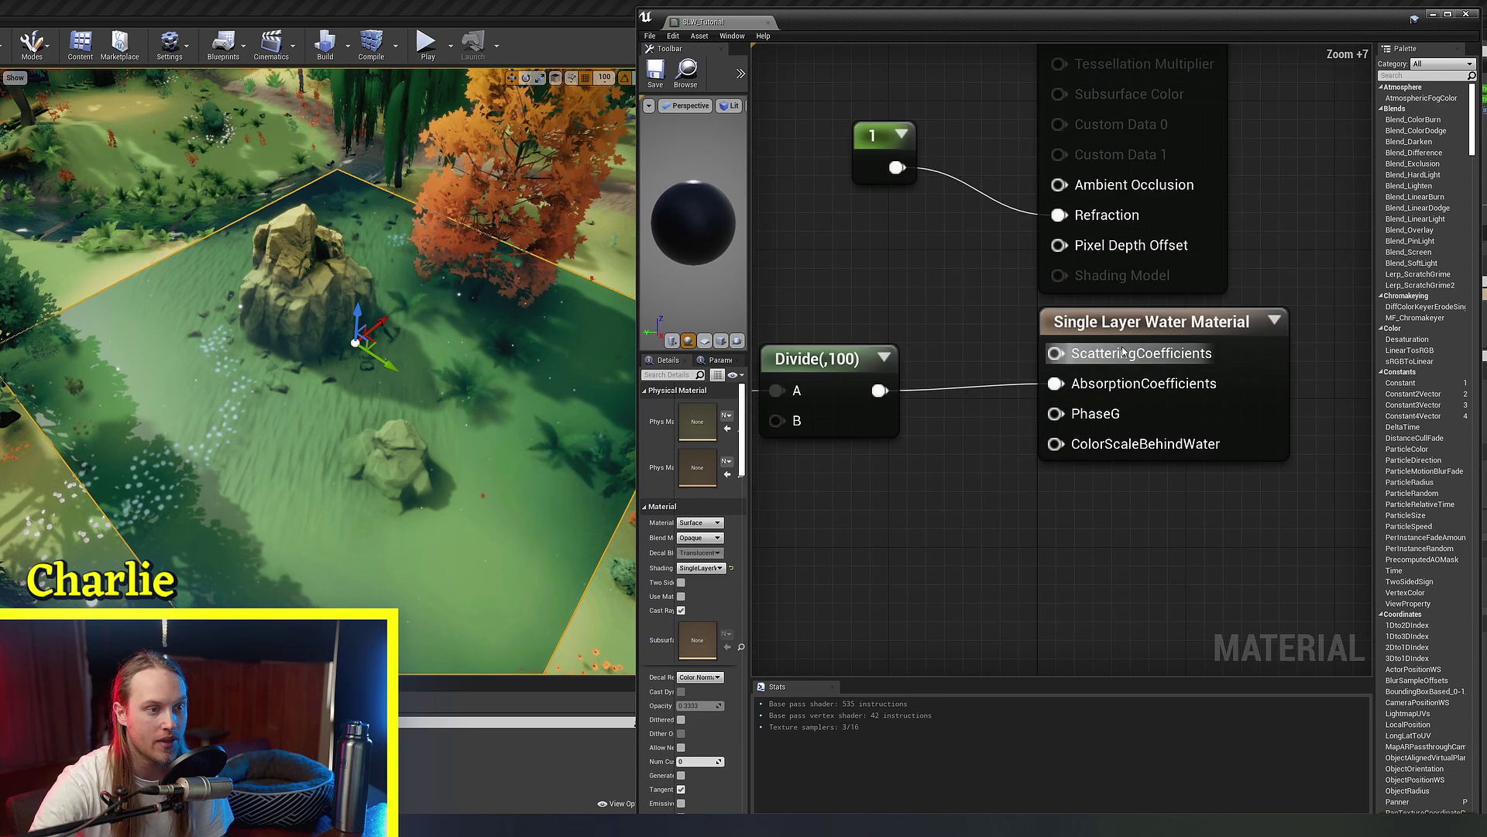
scroll(1123, 350, "down", 4)
left_click_drag(1219, 277, 869, 438)
key("ctrl+c")
key("ctrl+v")
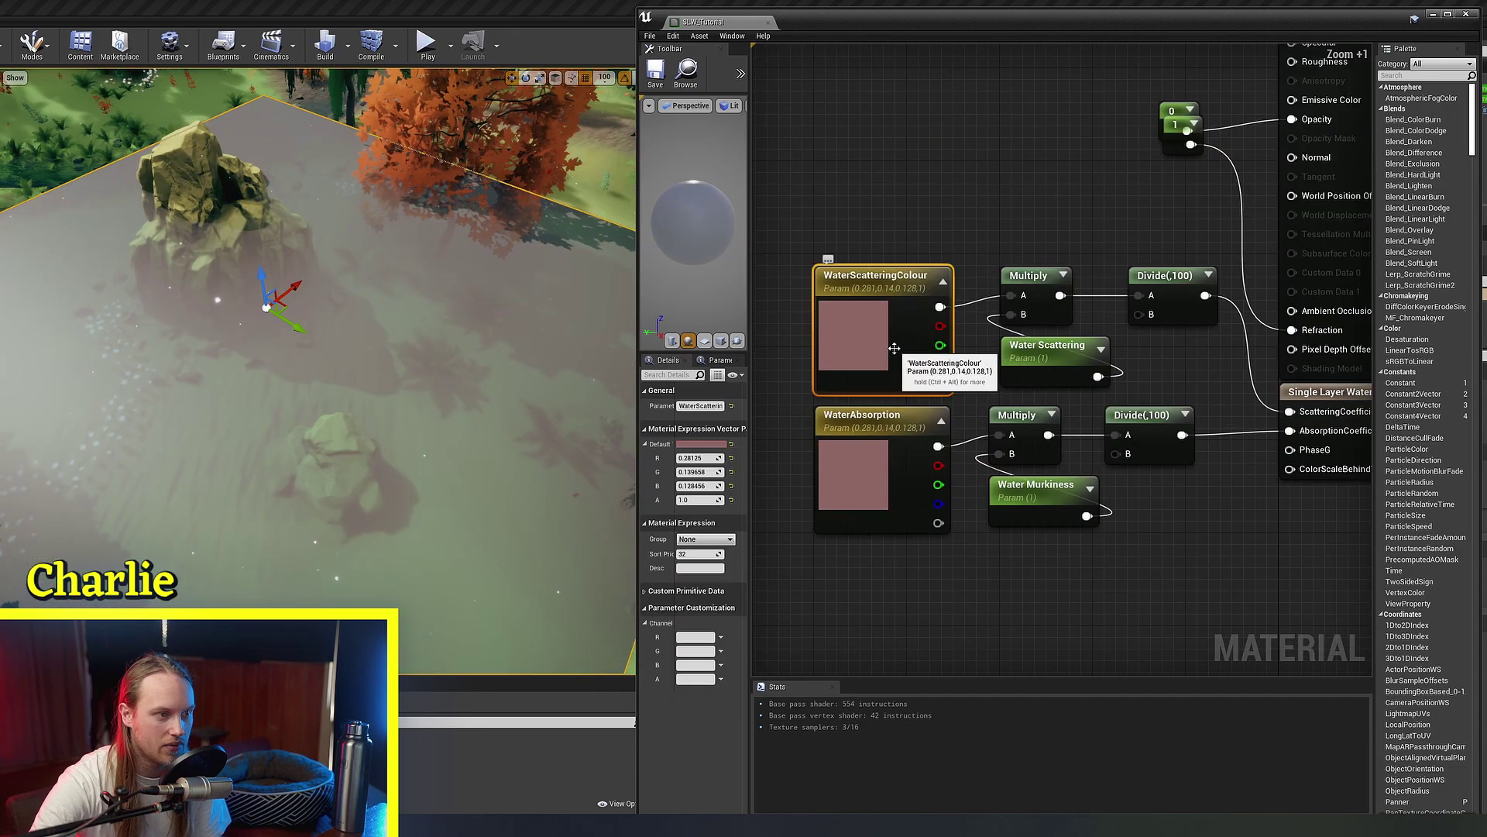
Step: Set WaterScatteringColour's default to a muted violet-blue (0.175, 0.177, 0.281)
scroll(1007, 310, "up", 1)
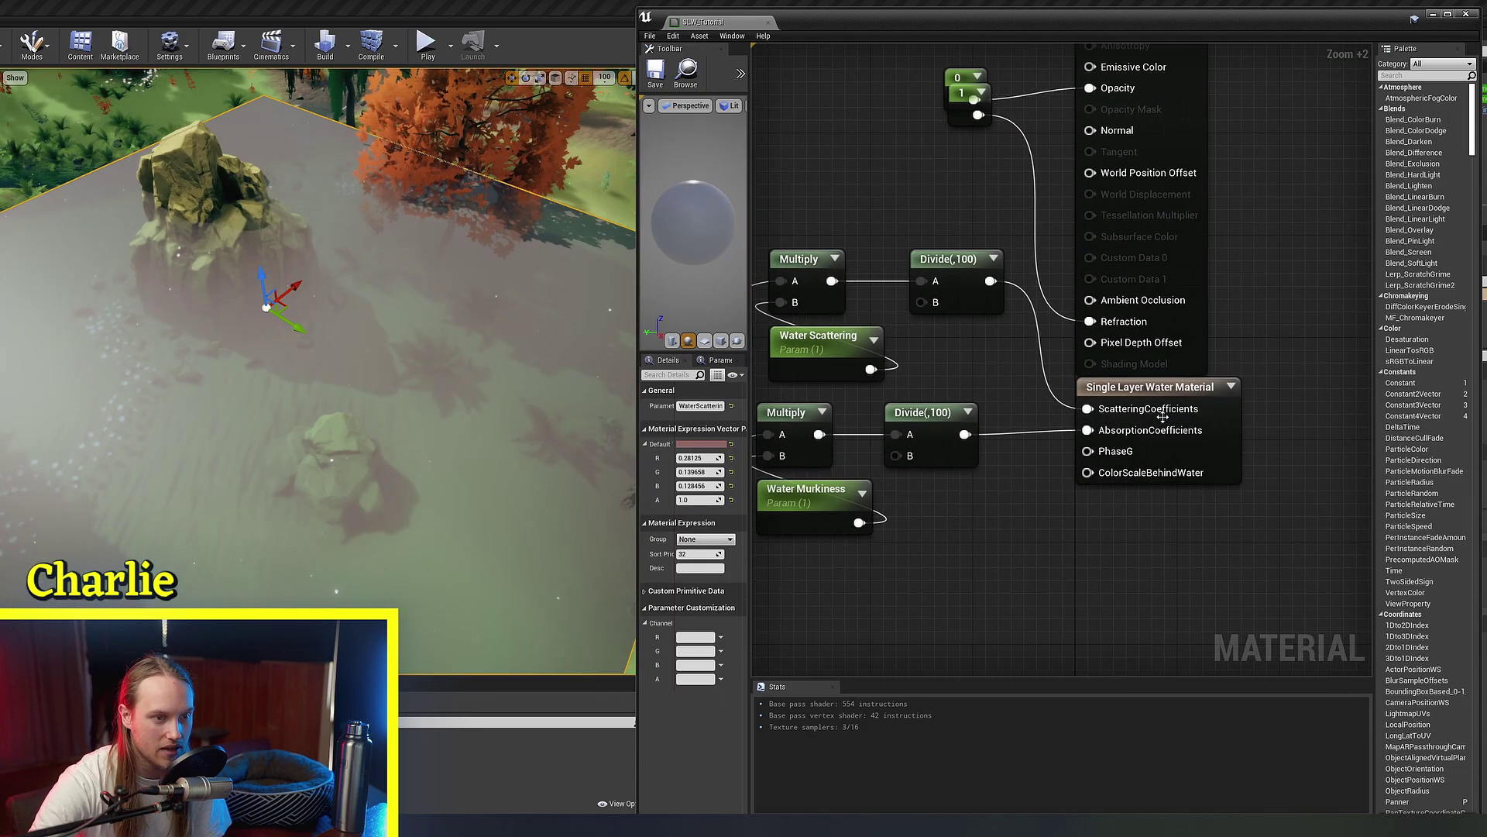
scroll(1171, 416, "up", 5)
right_click_drag(1170, 417, 1302, 405)
scroll(1030, 385, "down", 3)
right_click_drag(1030, 385, 1161, 409)
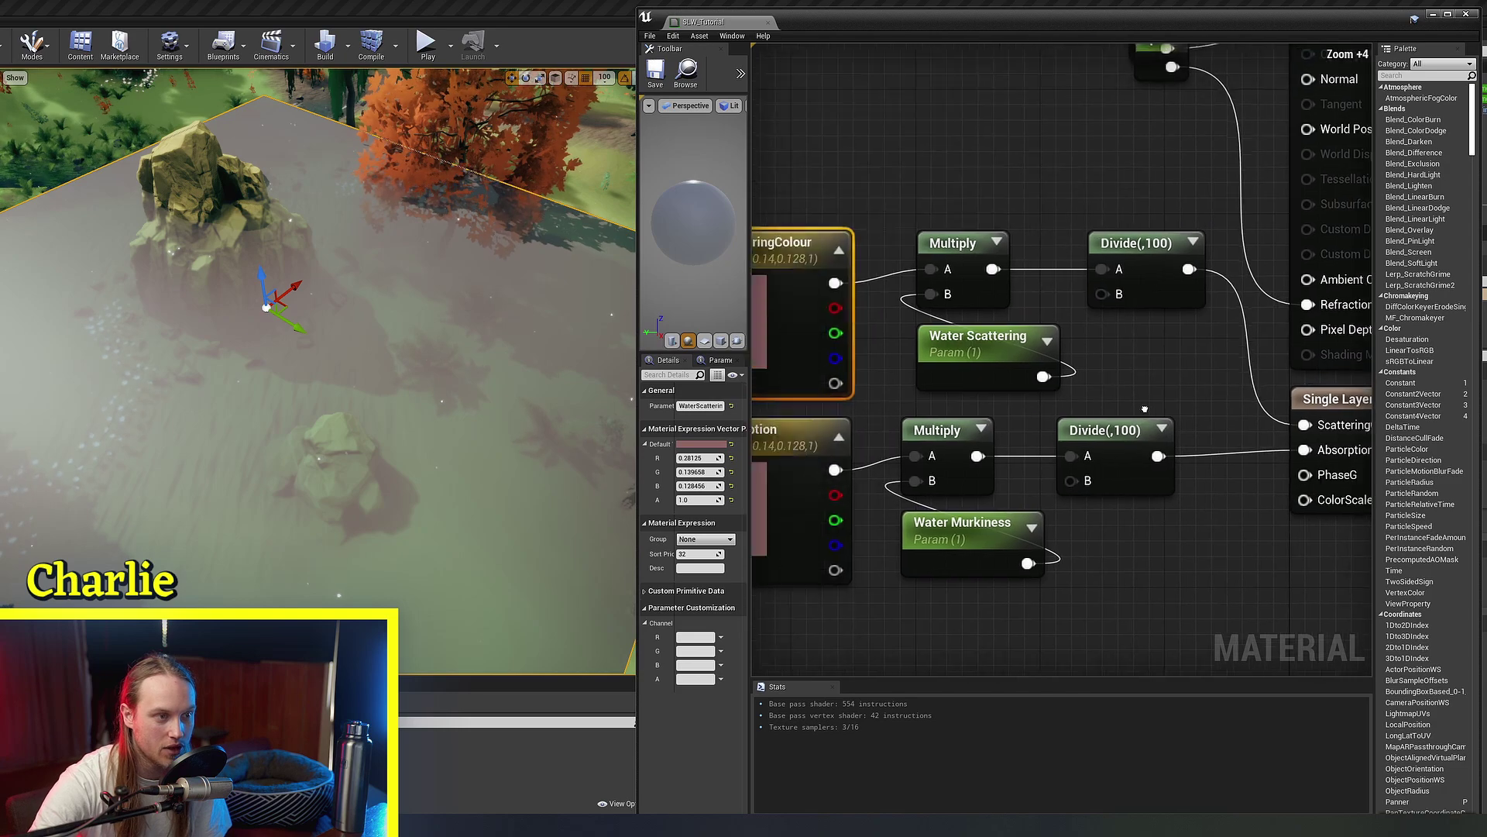
scroll(1161, 409, "down", 3)
left_click(701, 443)
left_click_drag(725, 532, 758, 526)
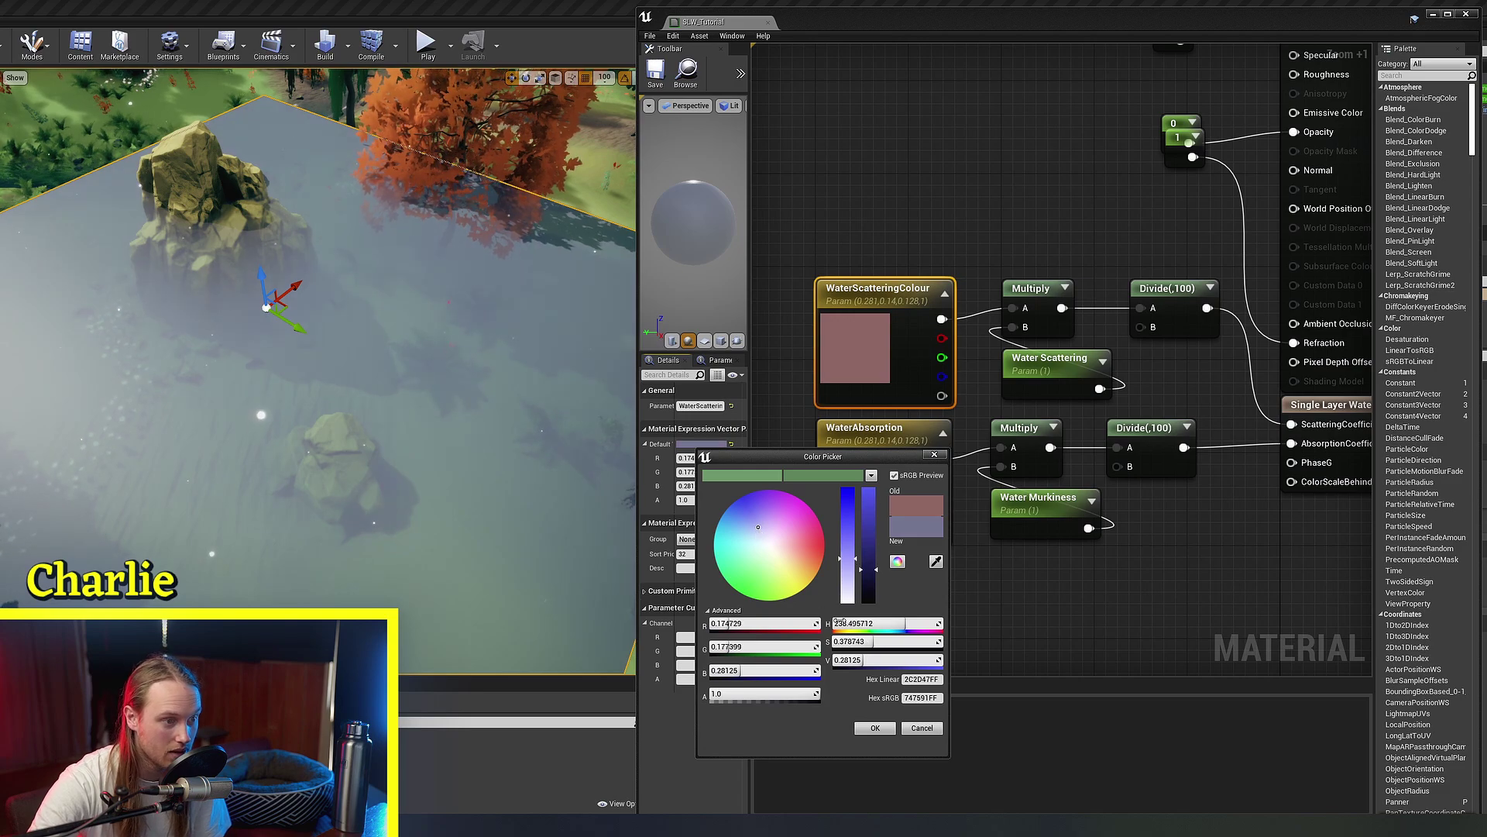
left_click(874, 727)
Step: Try a Water Scattering value of about 1.232 on the water plane, then reset it to 1
left_click(1048, 364)
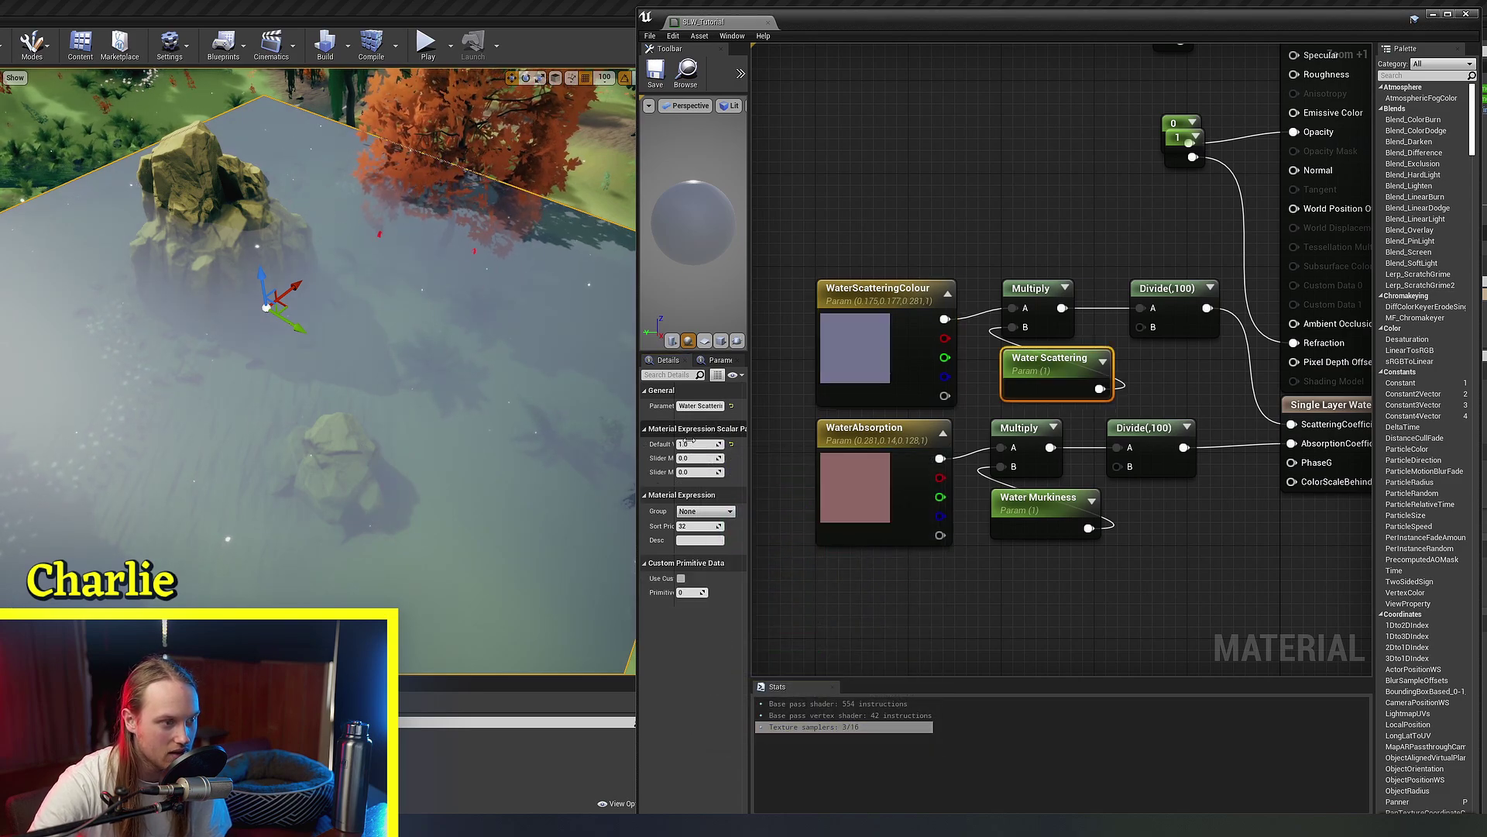
left_click_drag(691, 443, 701, 456)
mouse_move(601, 464)
right_mouse_down()
mouse_move(622, 456)
mouse_move(600, 464)
right_mouse_up()
mouse_move(704, 443)
left_mouse_down()
mouse_move(677, 444)
mouse_move(722, 444)
mouse_move(681, 445)
left_mouse_up()
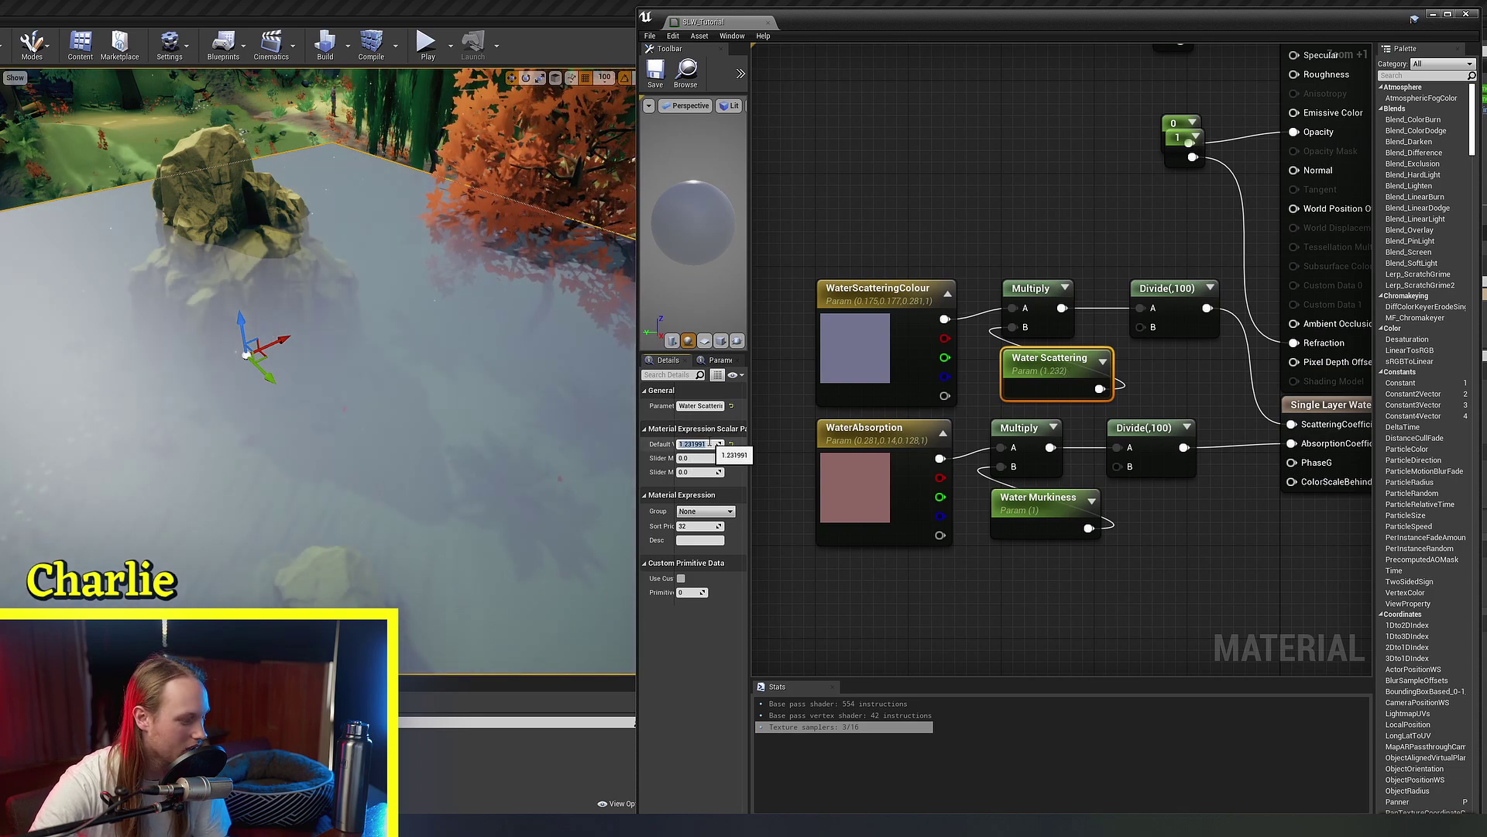
Step: Change WaterScatteringColour's default to a darker steel blue (0.0663, 0.124, 0.193) and check the water plane from another angle
left_click(856, 348)
left_click(701, 444)
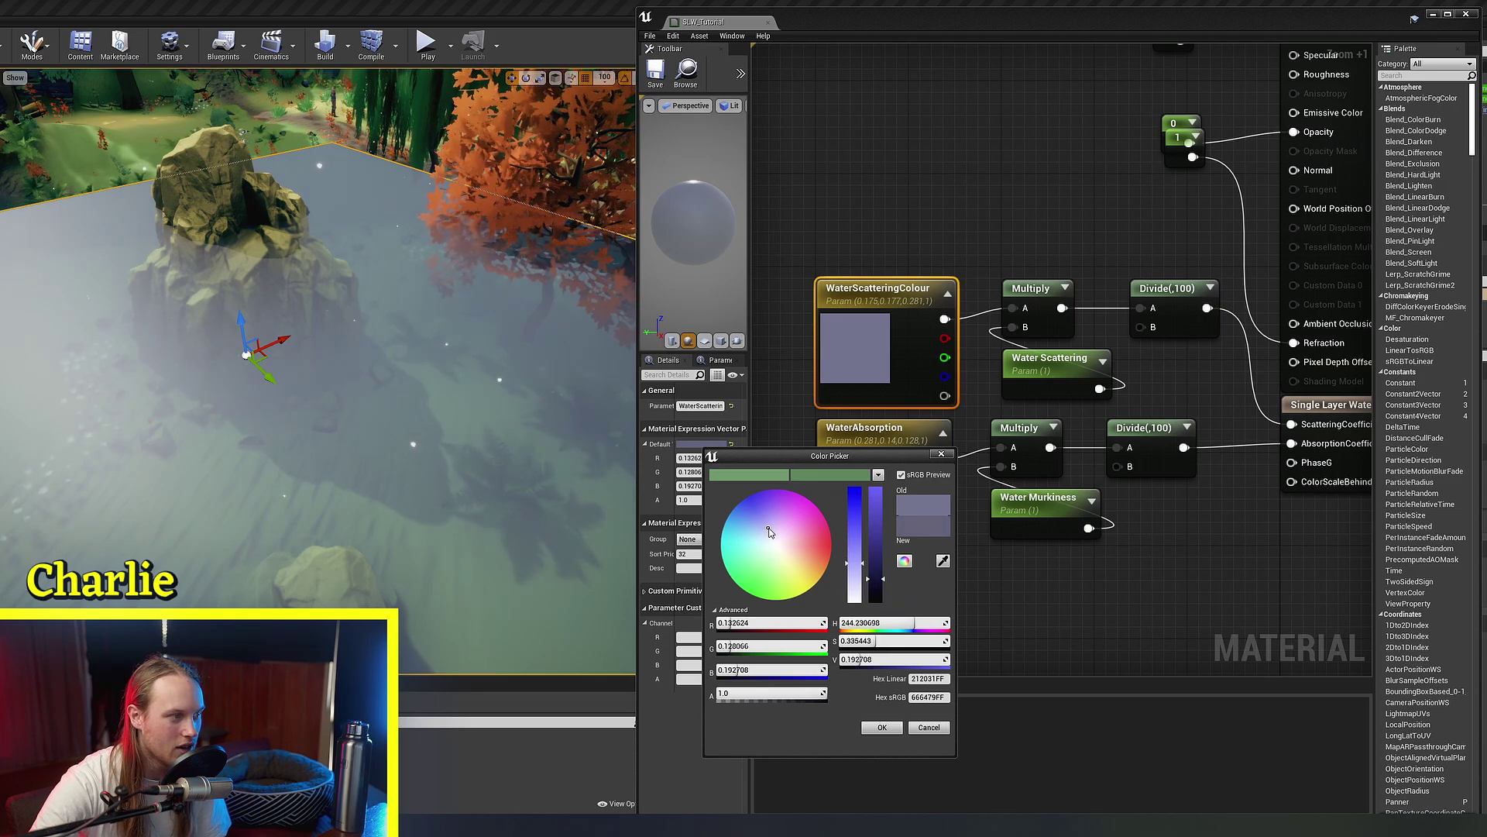
left_click_drag(803, 573, 821, 548)
key("w")
right_click_drag(318, 372, 434, 363)
mouse_move(429, 421)
right_mouse_down()
mouse_move(409, 431)
mouse_move(429, 421)
right_mouse_up()
key("w")
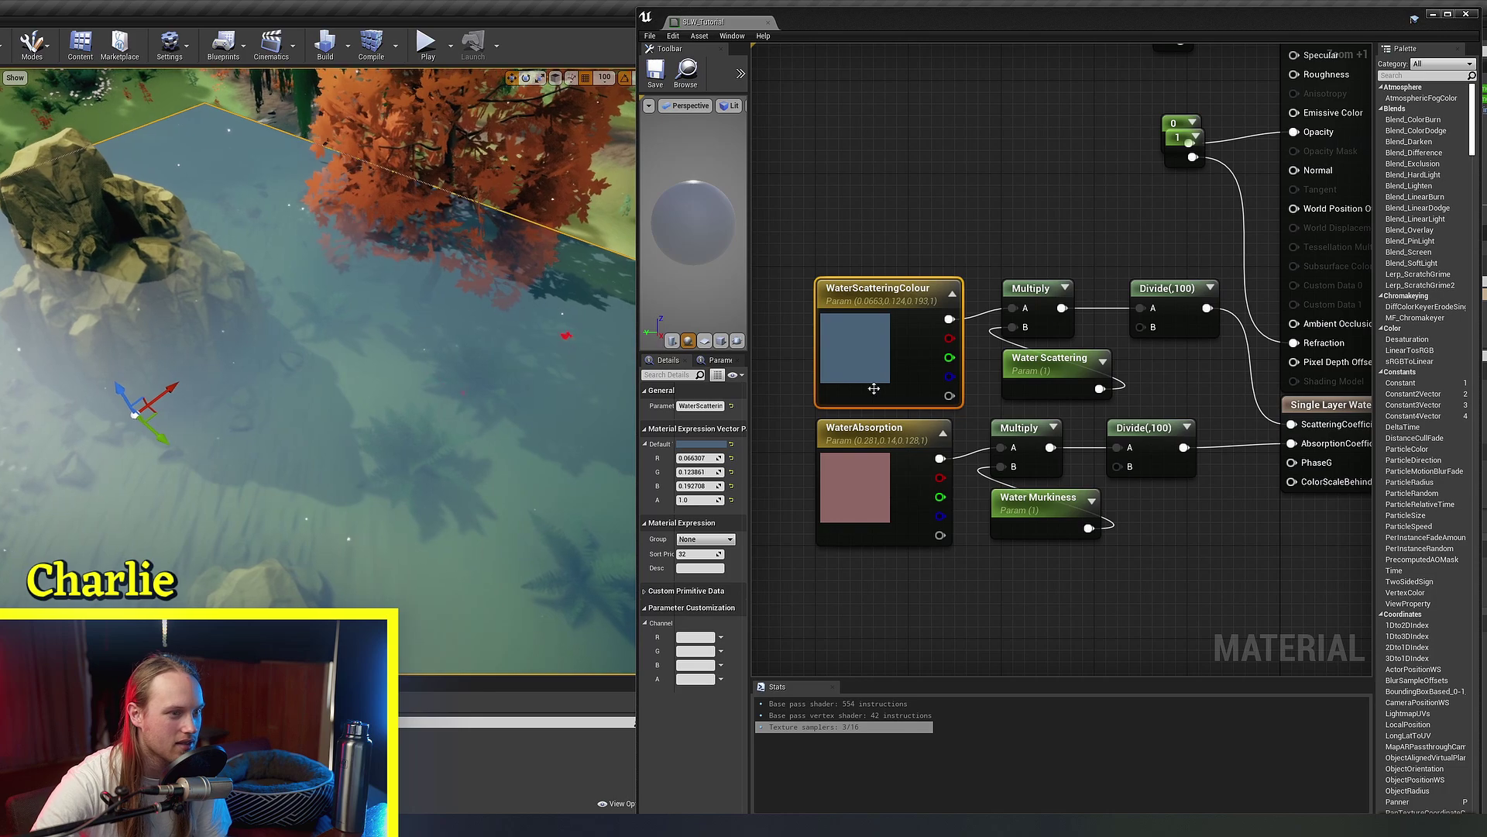
Step: Lower the Water Scattering parameter's default value below 1 for clearer water
left_click(1044, 388)
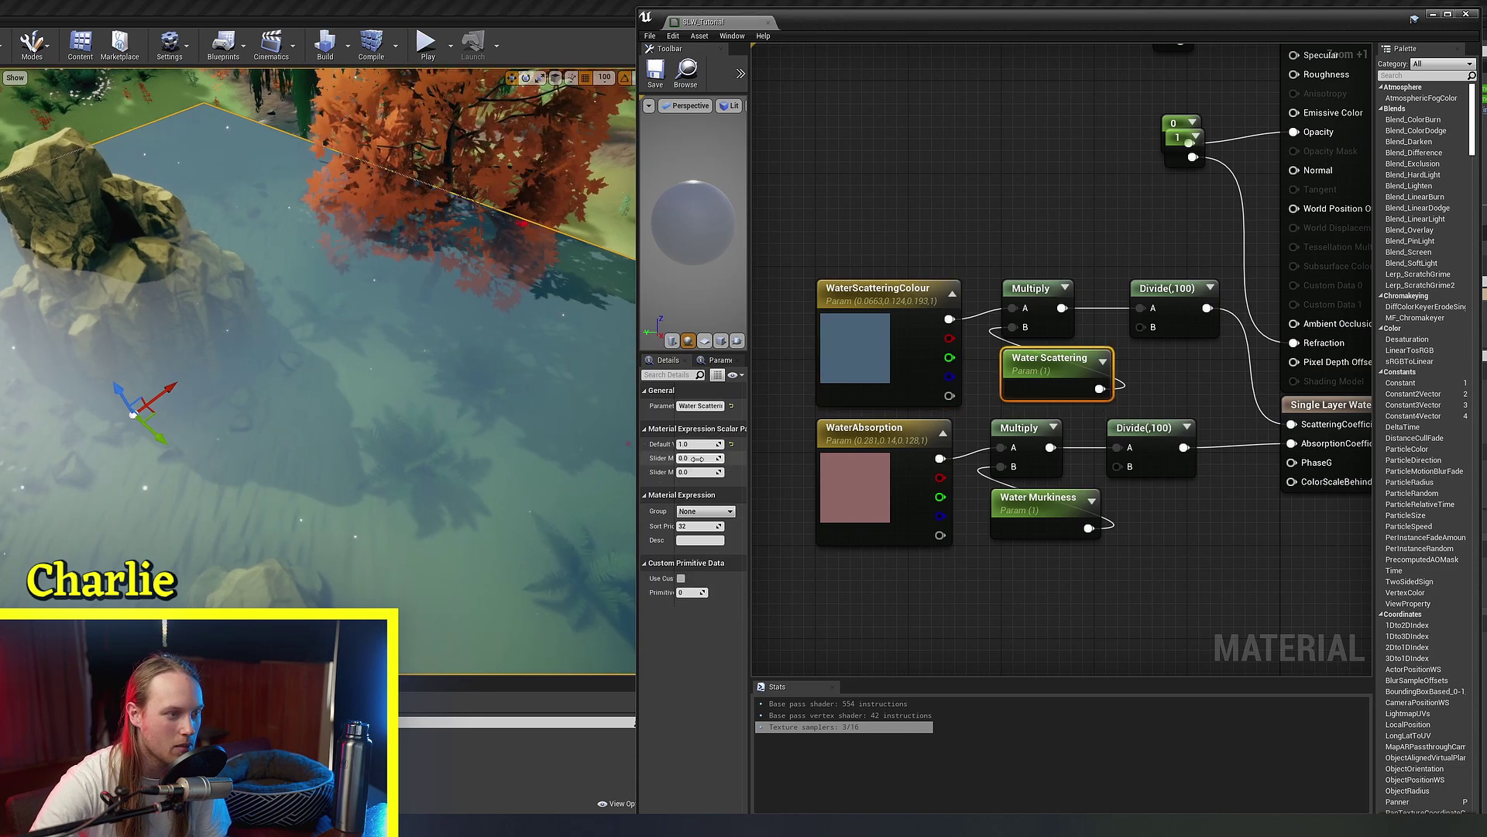
left_click_drag(690, 448, 692, 440)
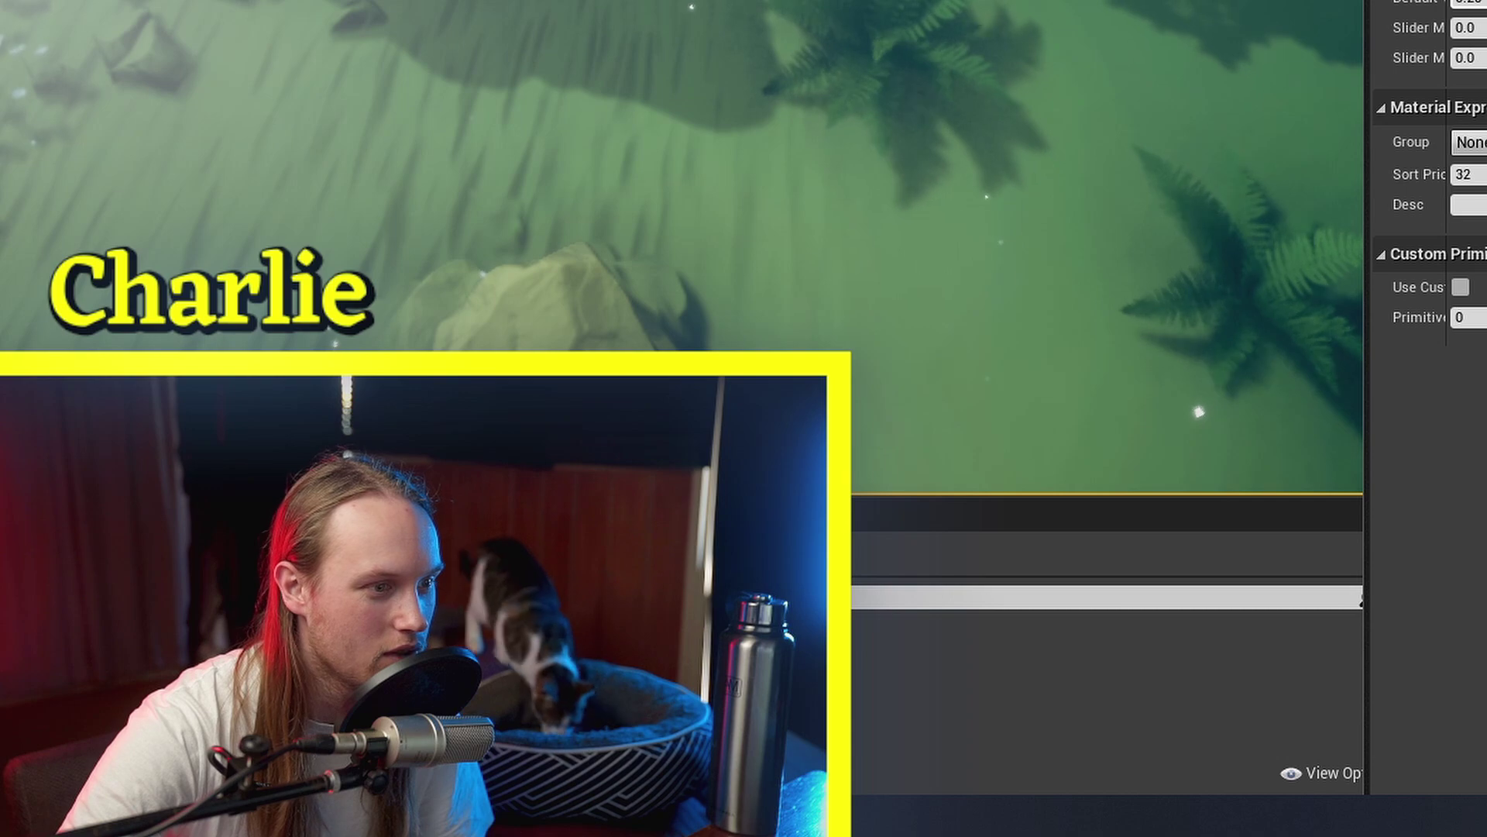
left_click_drag(1466, 3, 1484, 3)
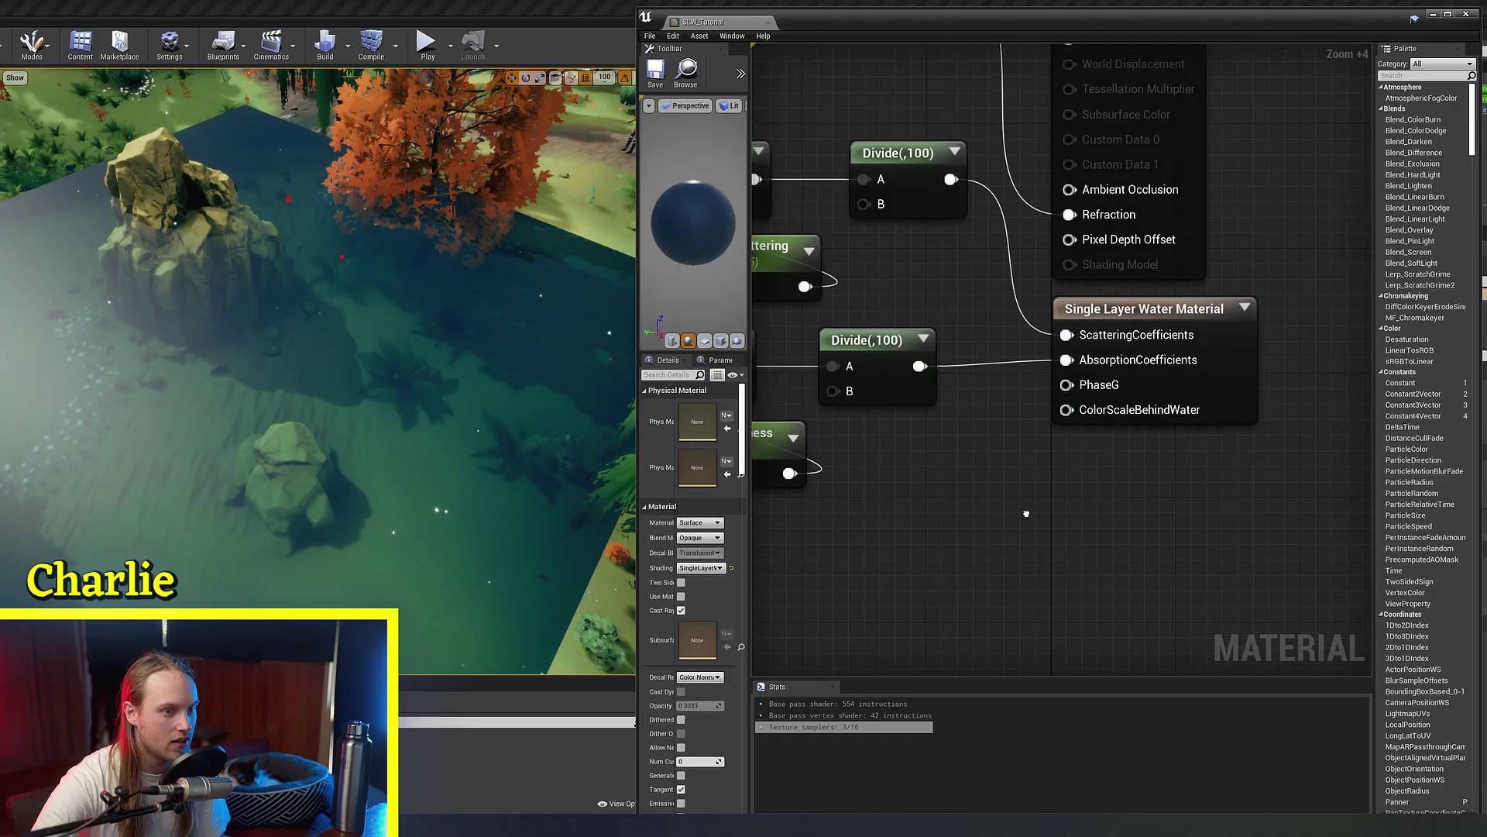
Step: Try driving the PhaseG input with a new constant of 1 and save the material to compare the water
right_click_drag(1026, 514, 946, 532)
scroll(947, 531, "up", 3)
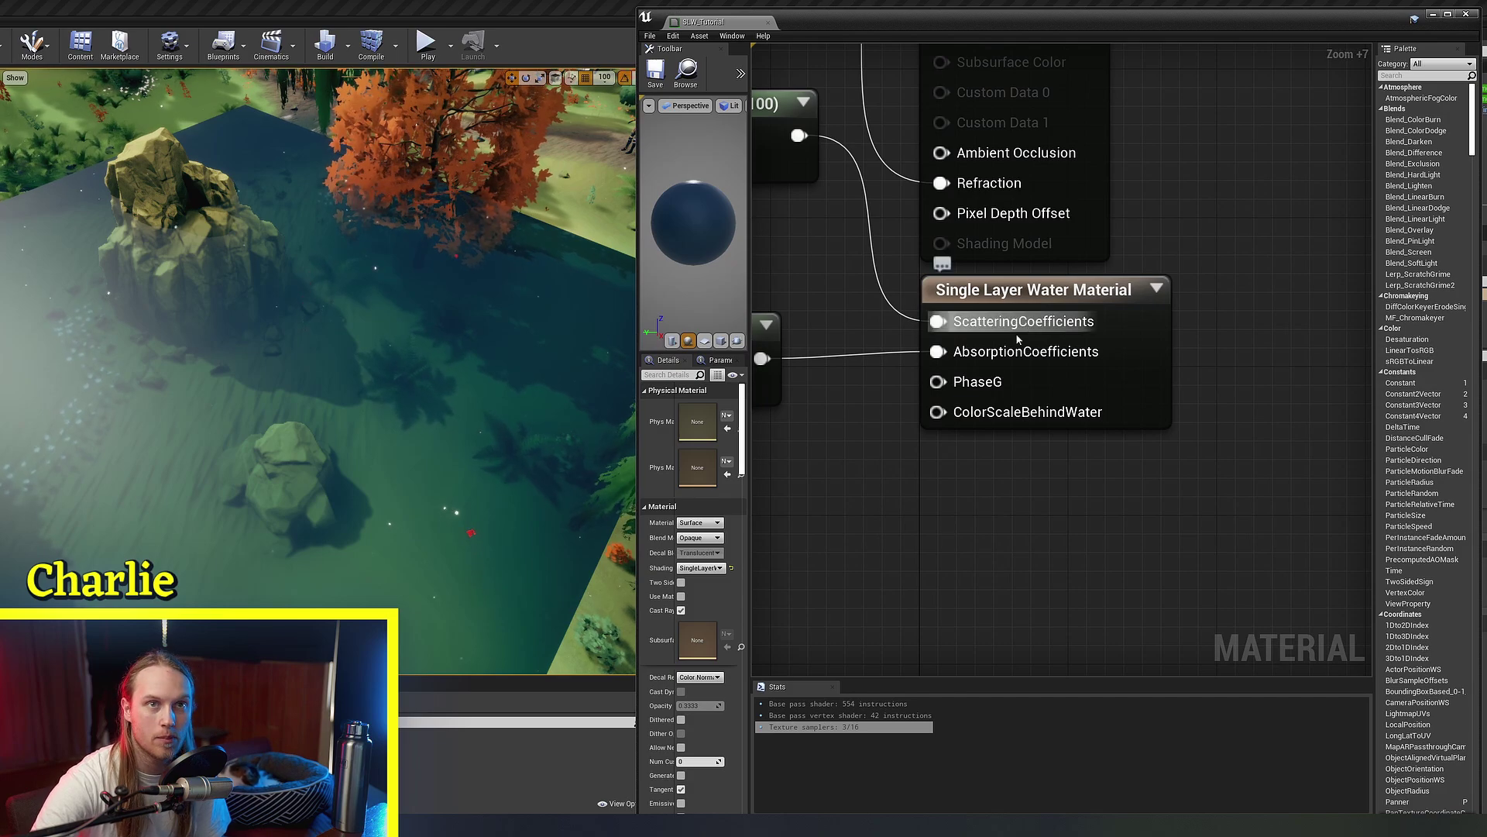
right_click_drag(1003, 350, 1071, 381)
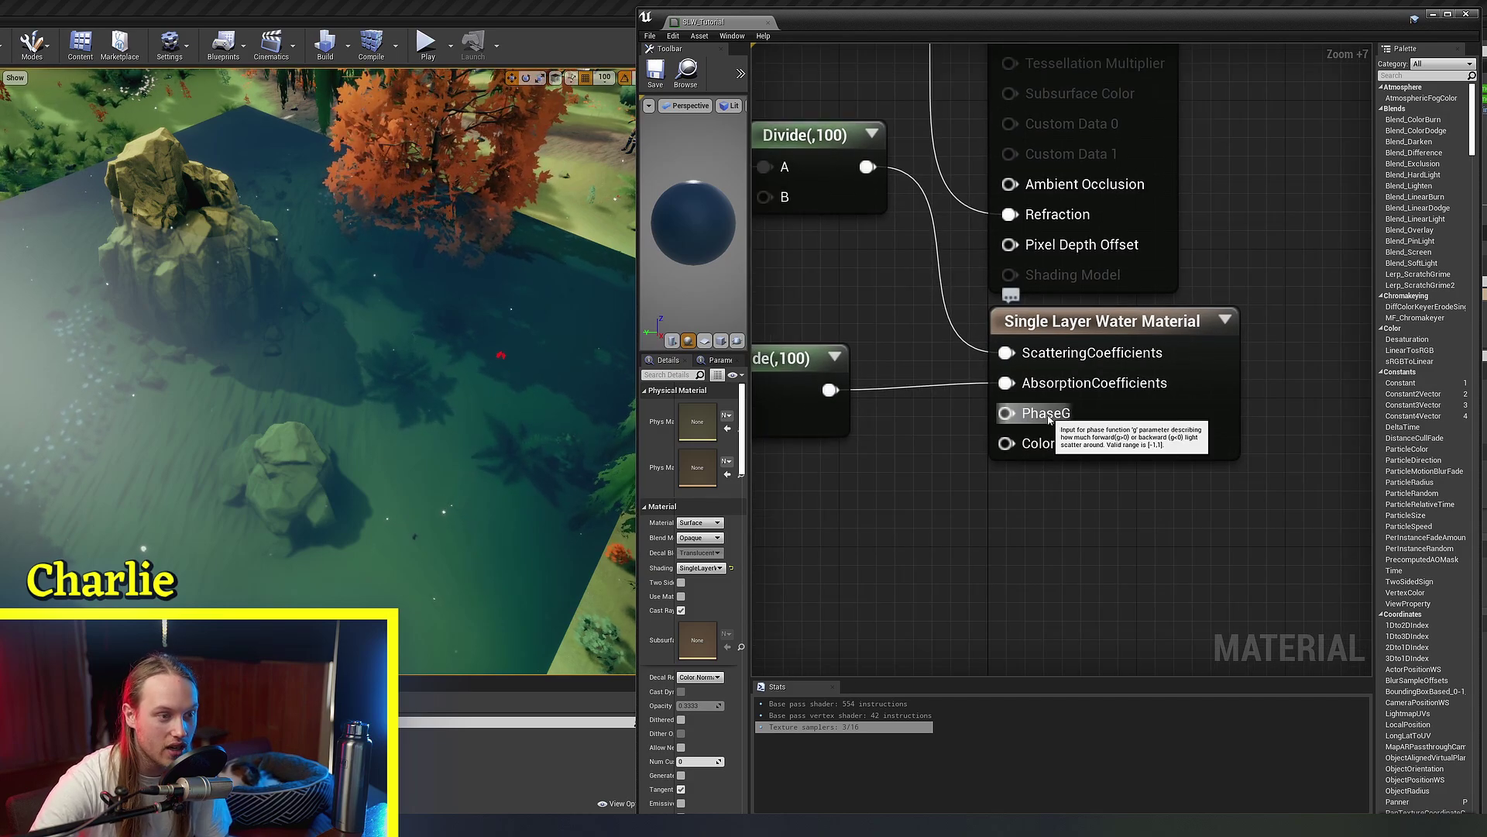
left_click(883, 488)
left_click_drag(921, 529, 1017, 416)
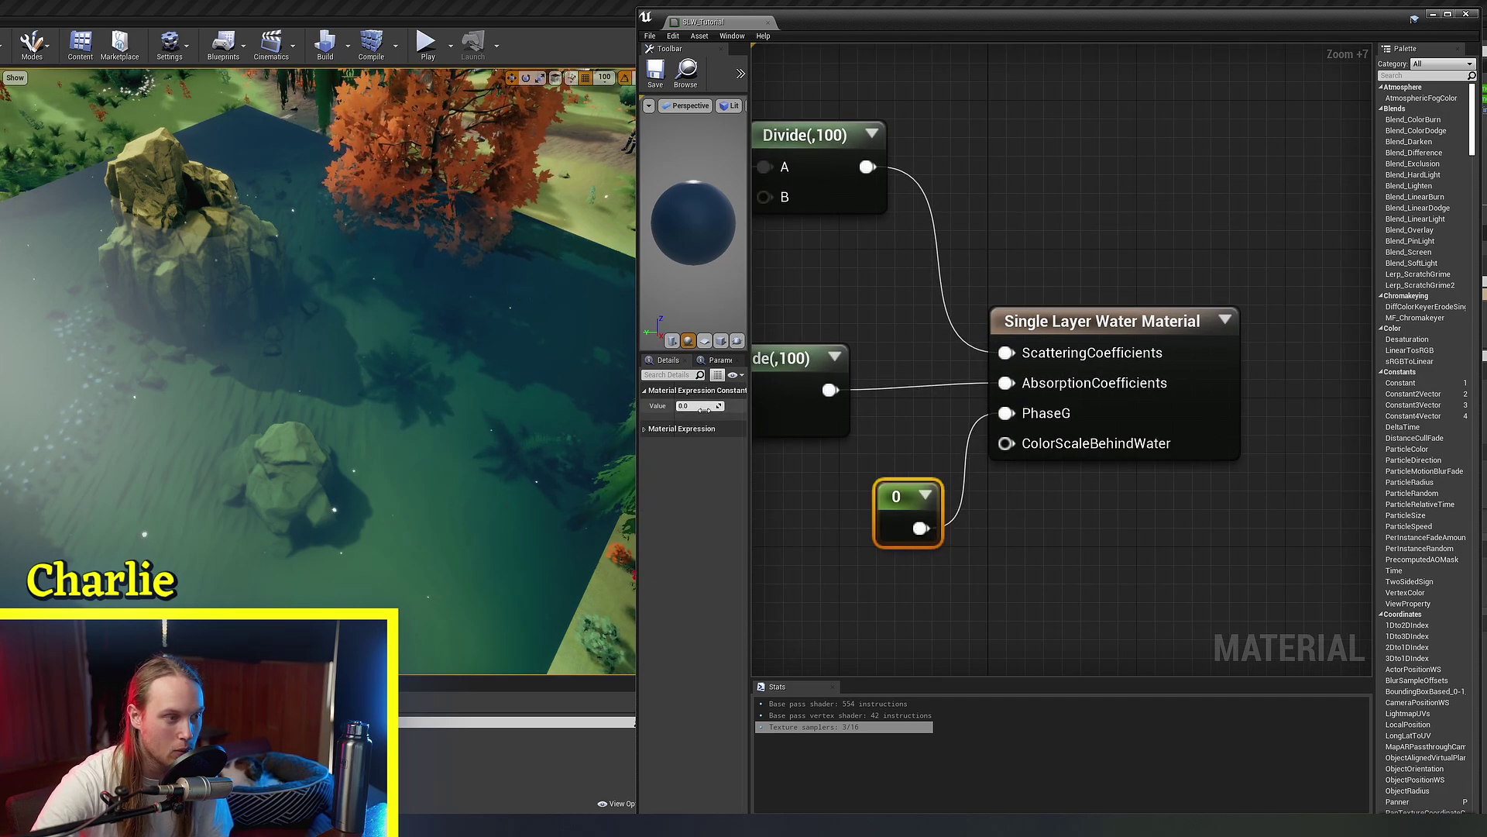
left_click(1108, 511)
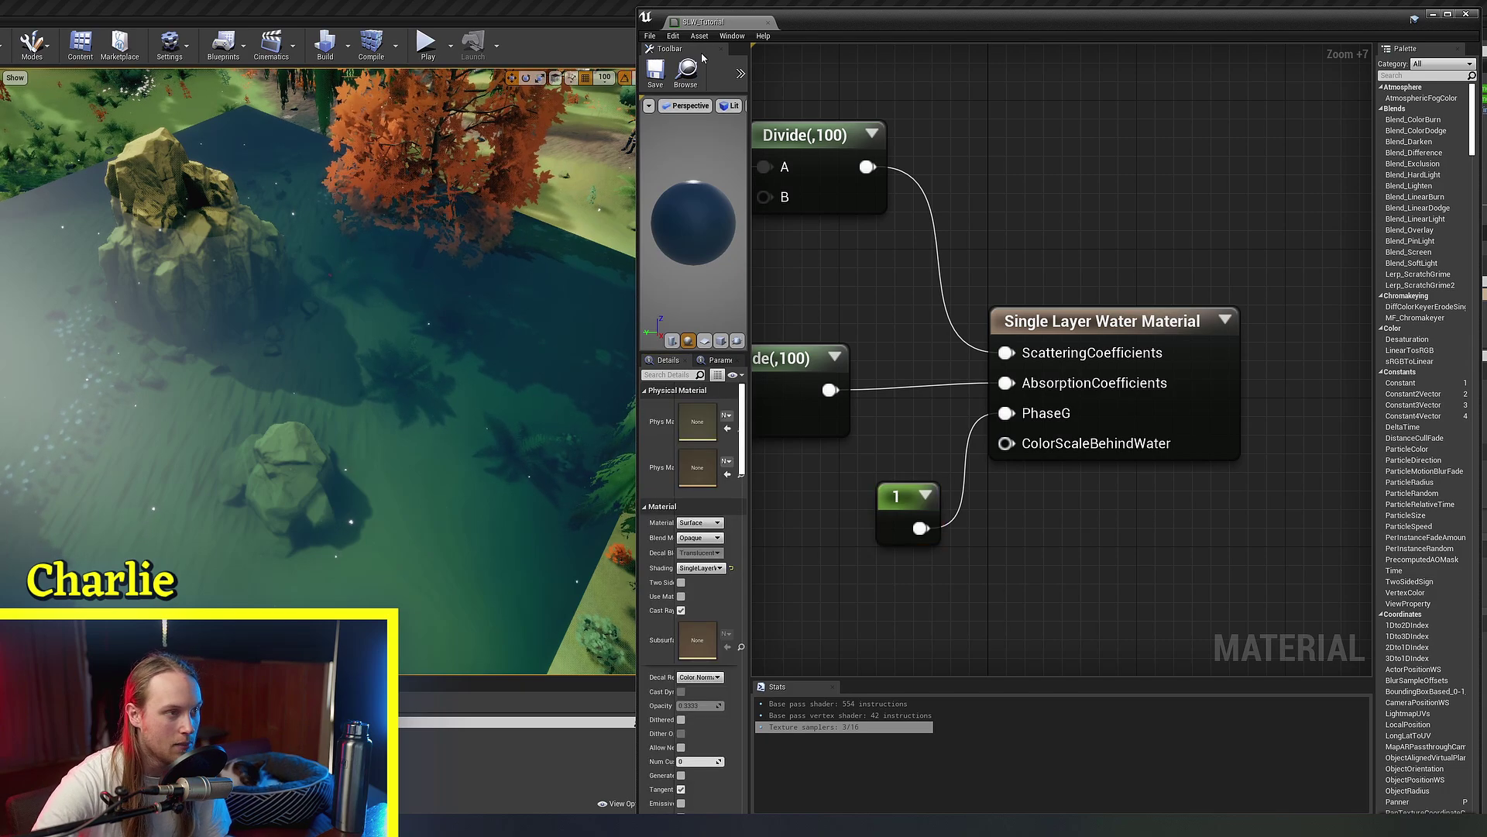
key("ctrl+s")
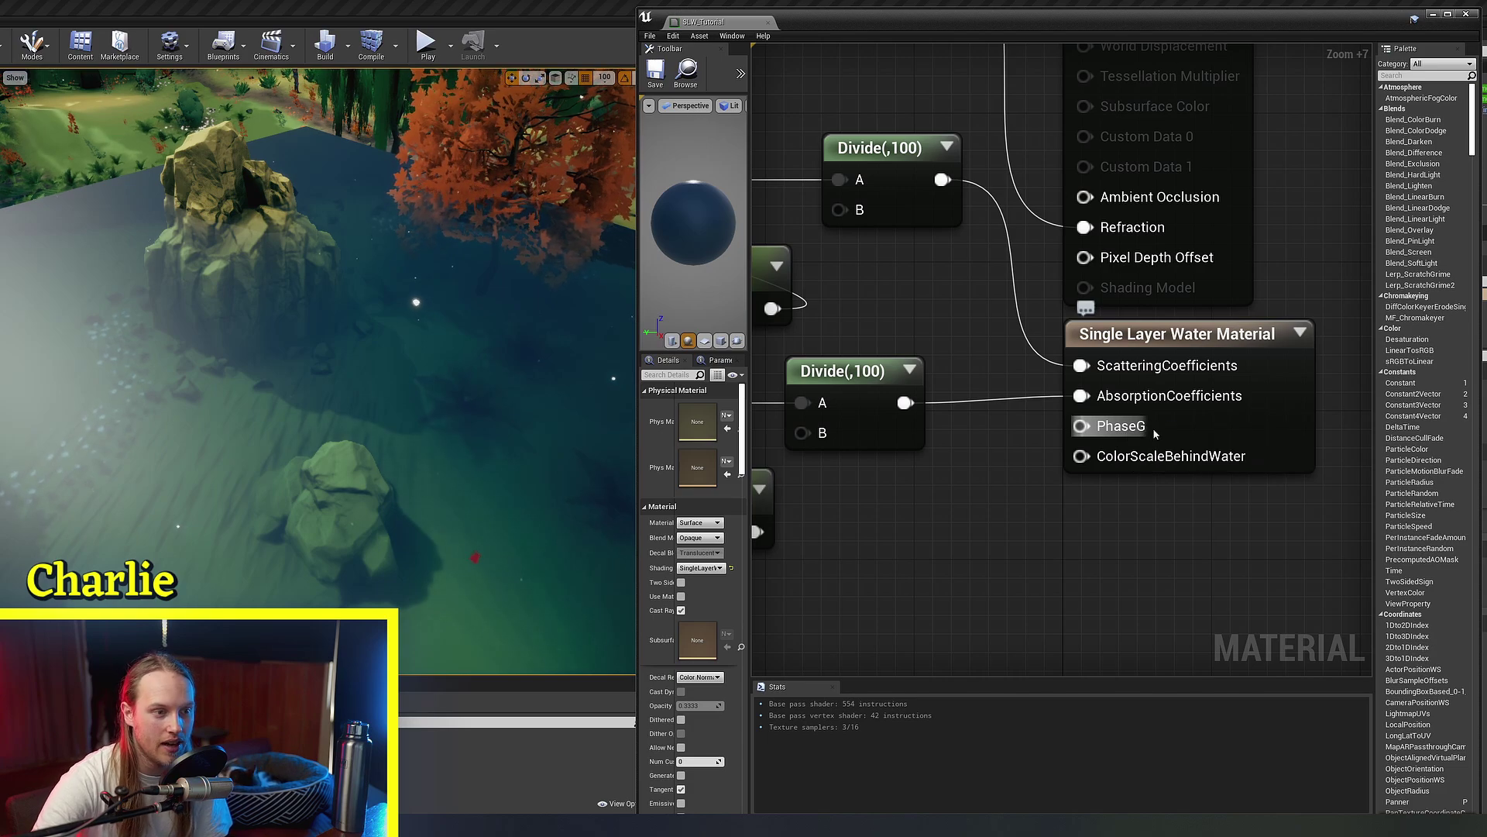
scroll(353, 400, "up", 3)
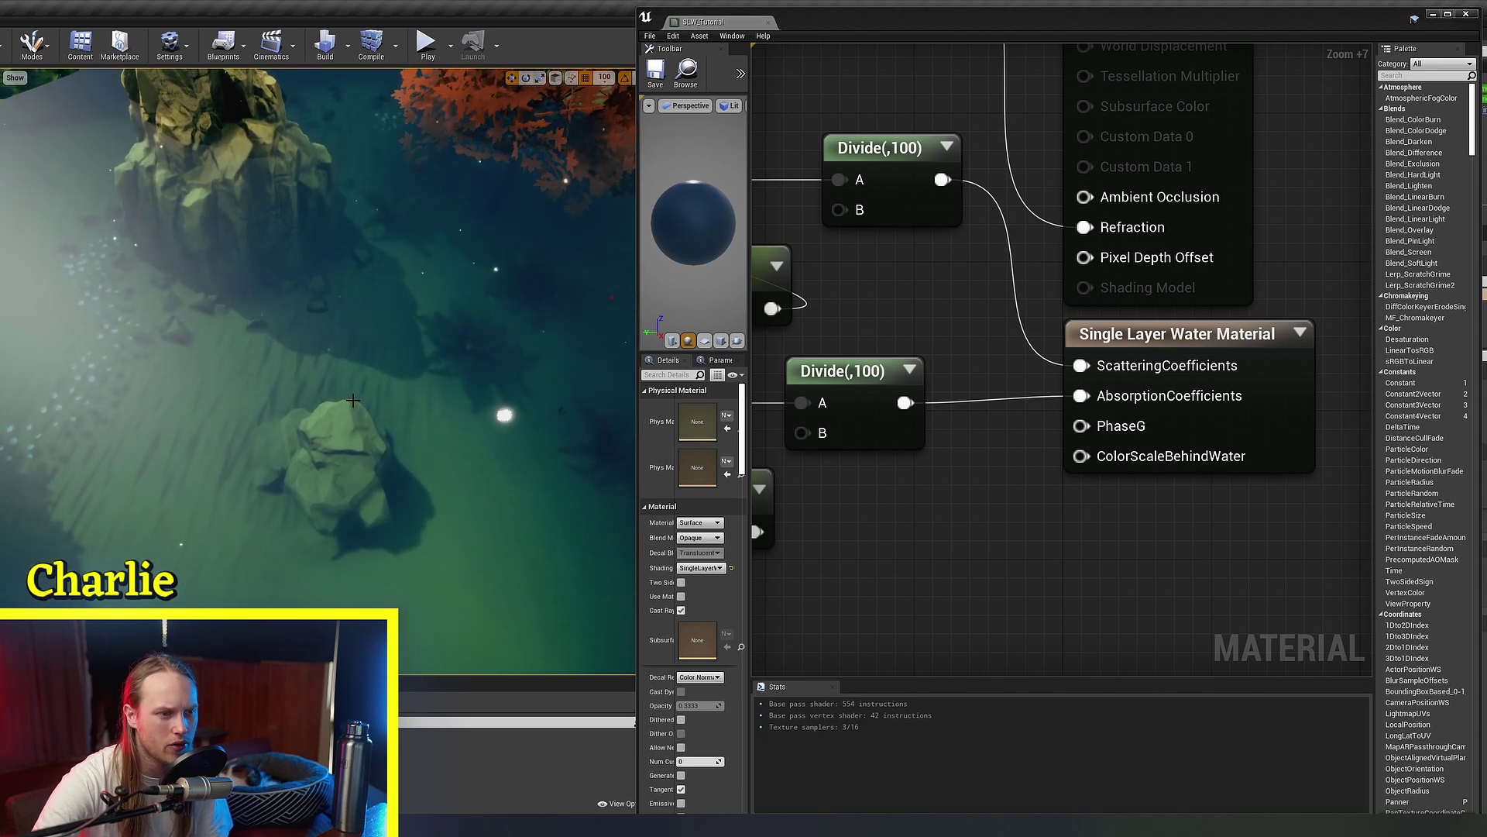
Step: Try driving ColorScaleBehindWater from the blue channel of a coloured-noise Texture Sample through an Add of 1
scroll(1107, 516, "down", 2)
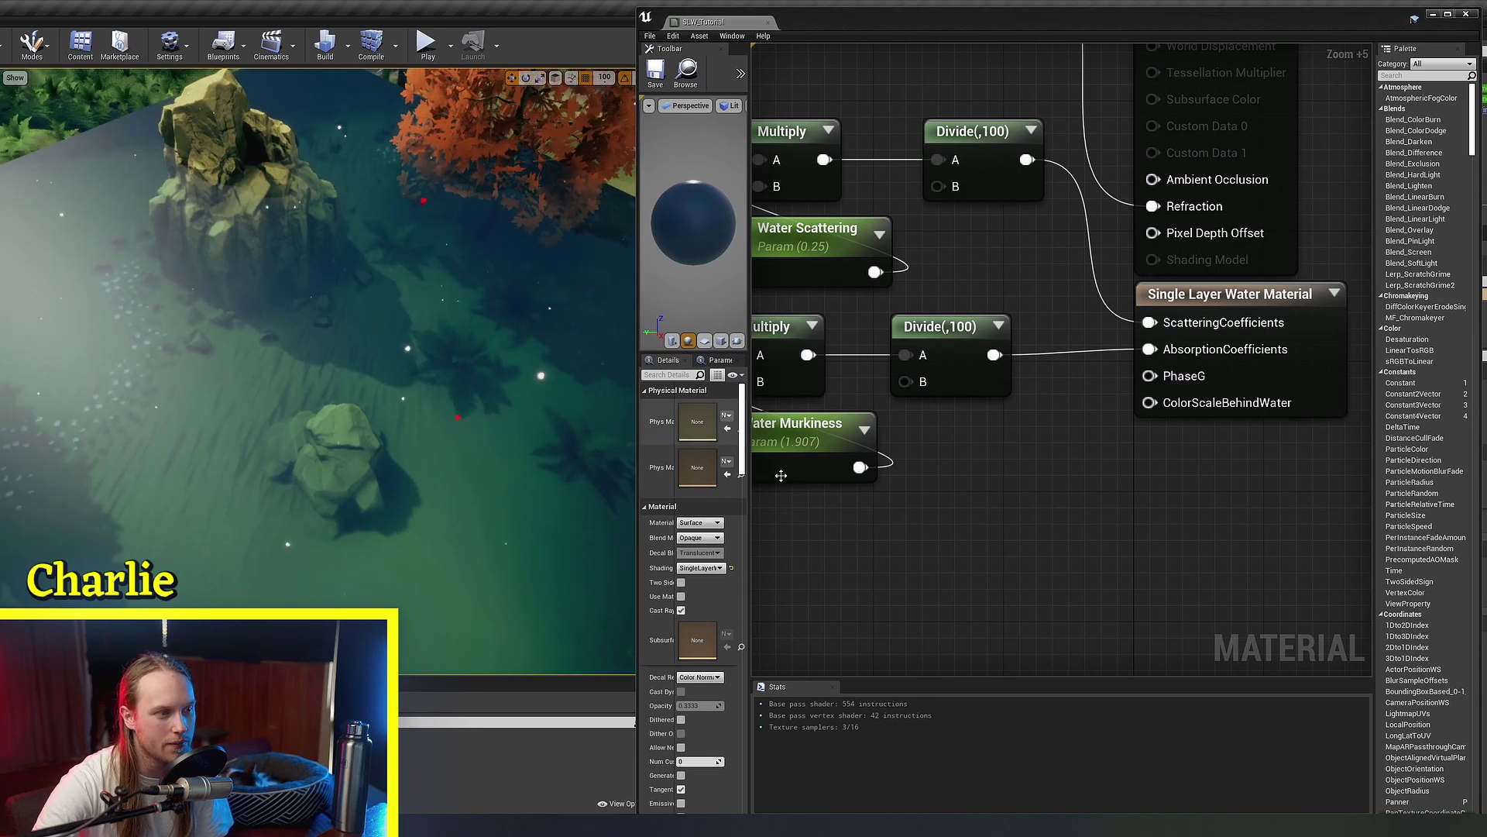
right_click_drag(868, 502, 1133, 674)
left_click_drag(1270, 261, 921, 442)
left_click(1265, 465)
right_click_drag(1264, 465, 999, 216)
right_click_drag(1051, 445, 1085, 493)
Step: Insert a Multiply by 3 between the noise texture's blue channel and the Add node, save, and inspect the water
left_click_drag(1022, 513, 1177, 455)
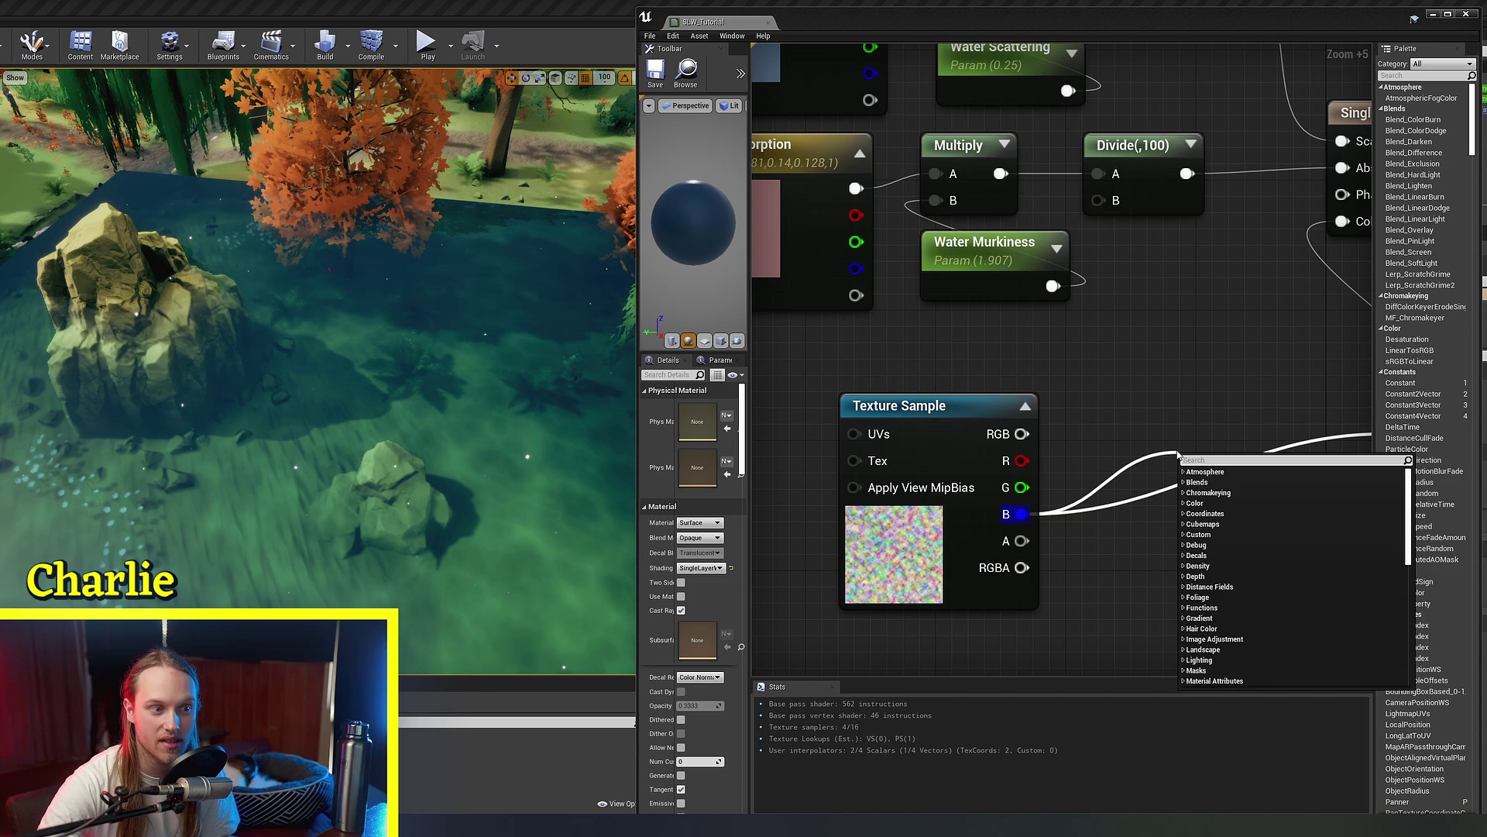
type("mult")
key("Return")
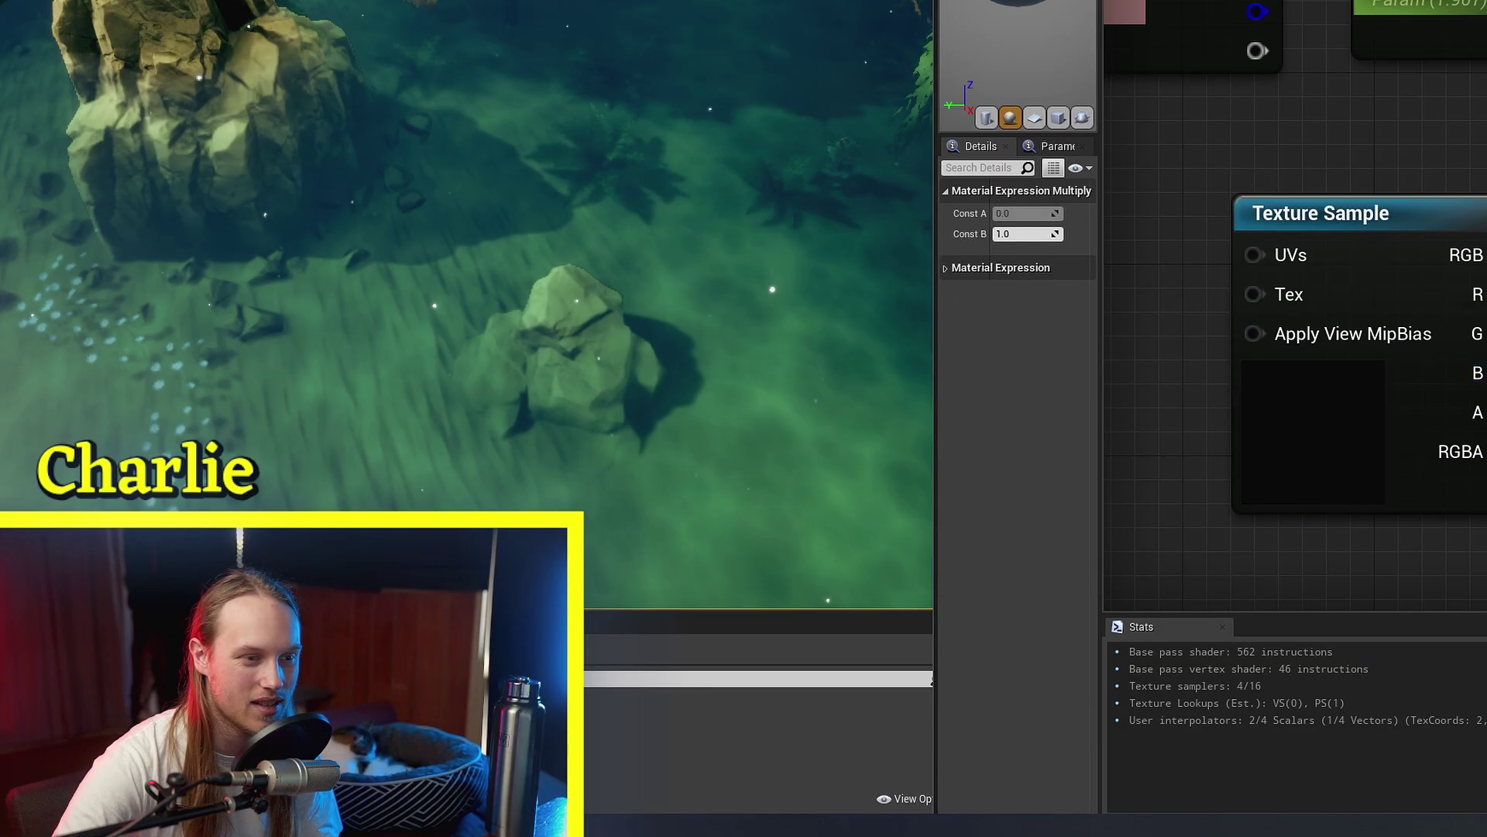
right_click_drag(1305, 518, 1123, 499)
left_click_drag(1097, 473, 1193, 438)
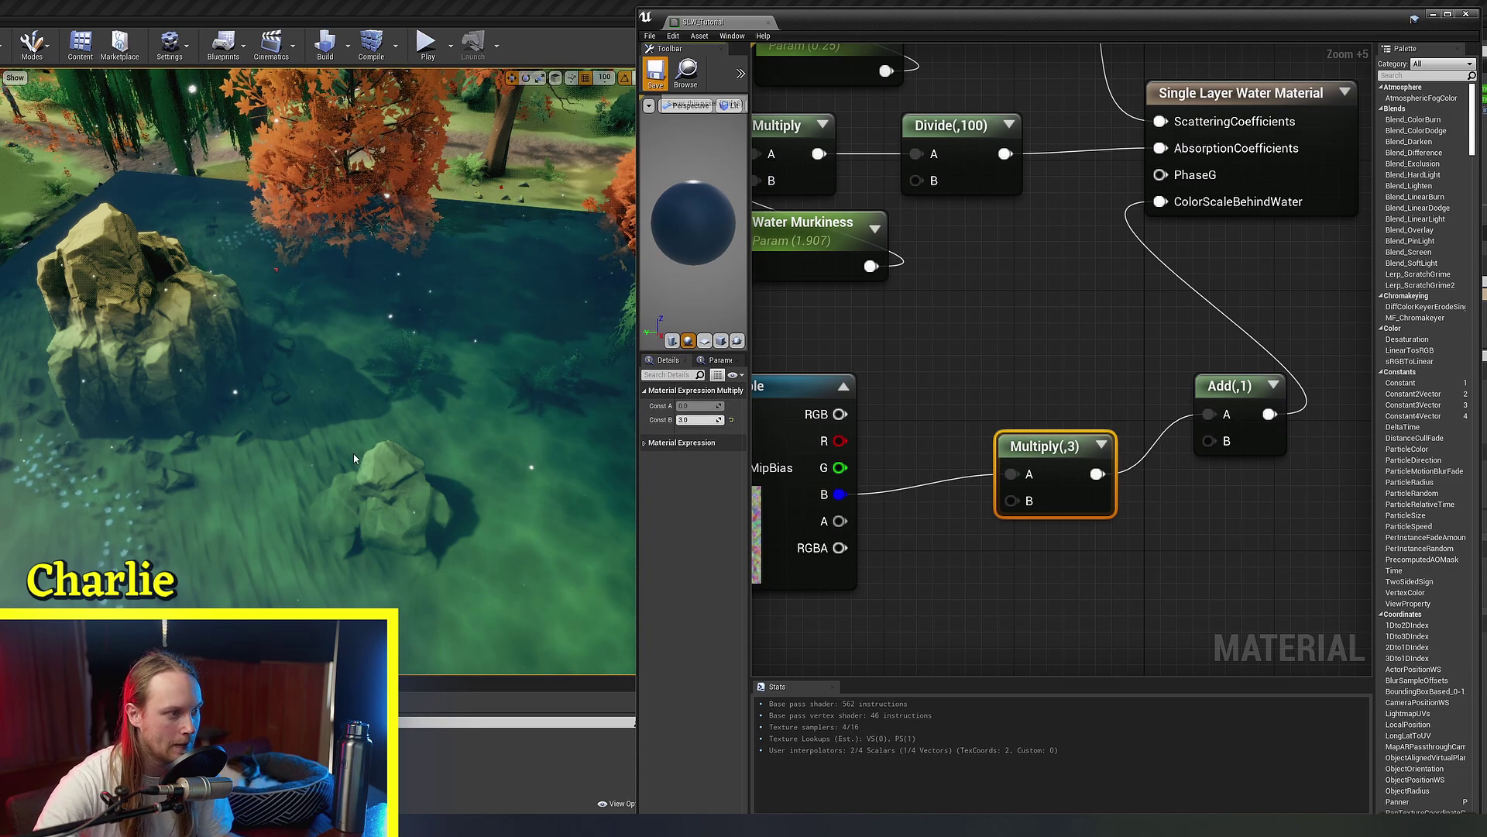
key("ctrl+s")
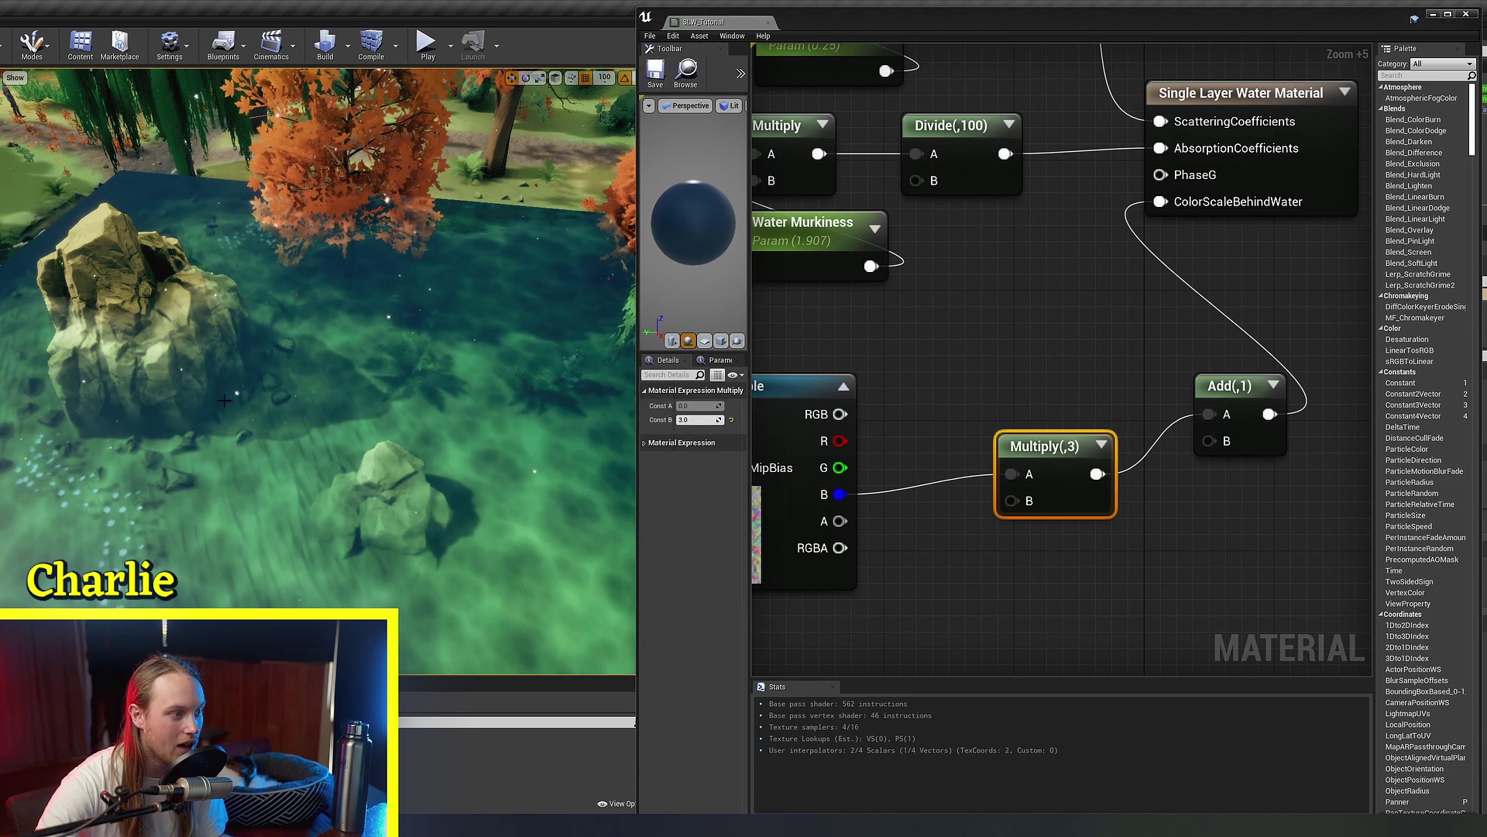
right_click_drag(388, 427, 344, 418)
key("s")
key("w")
right_click_drag(340, 318, 389, 356)
Step: Delete the texture, Multiply and Add nodes feeding ColorScaleBehindWater and clear the ScatteringCoefficients input
right_click_drag(962, 564, 1218, 485)
left_click_drag(978, 481, 940, 471)
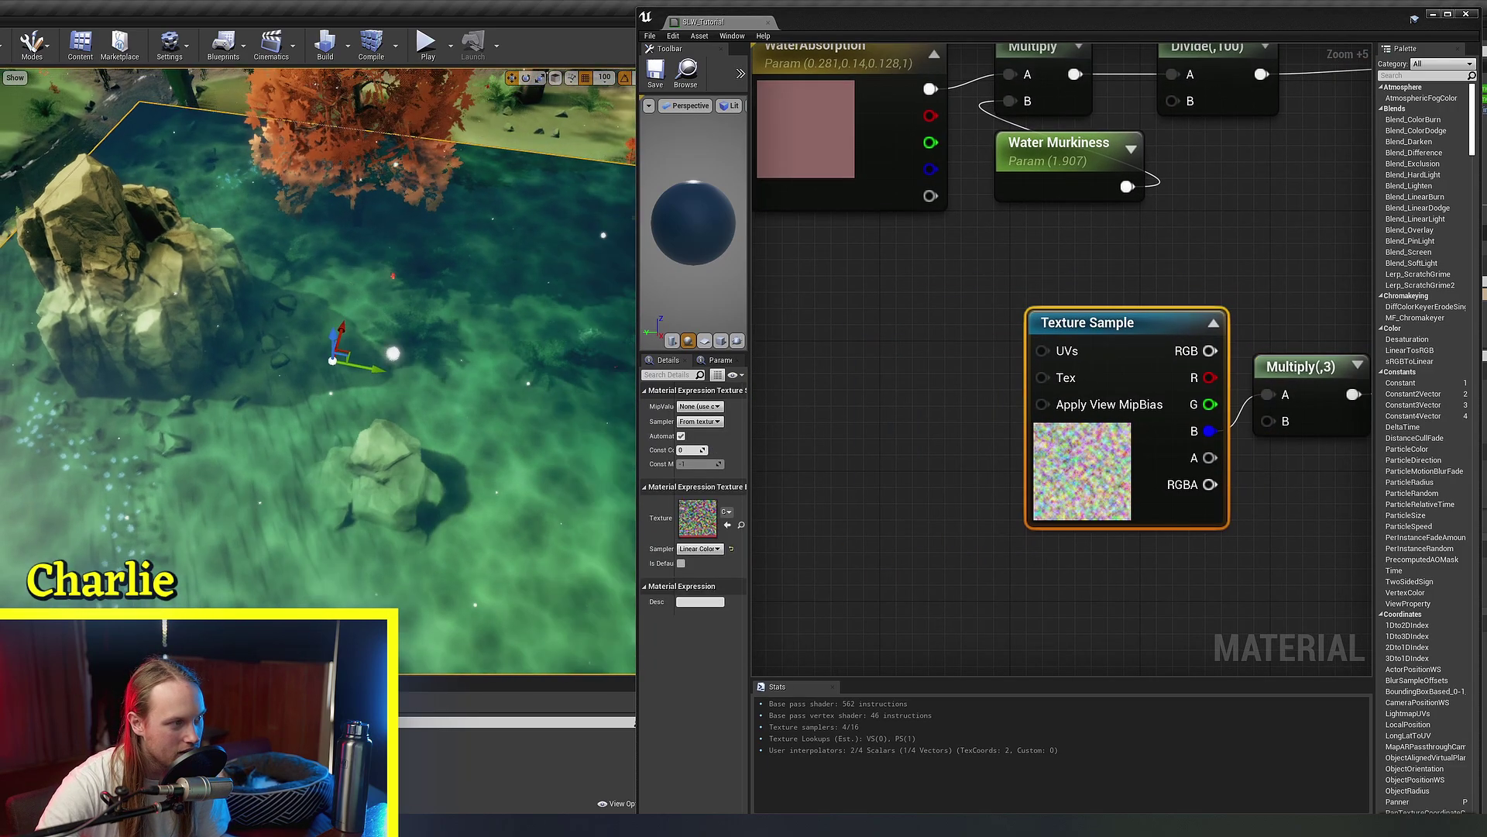
scroll(873, 518, "down", 4)
left_click_drag(1259, 334, 968, 507)
key("Delete")
right_click_drag(1011, 385, 1130, 483)
scroll(1158, 389, "up", 4)
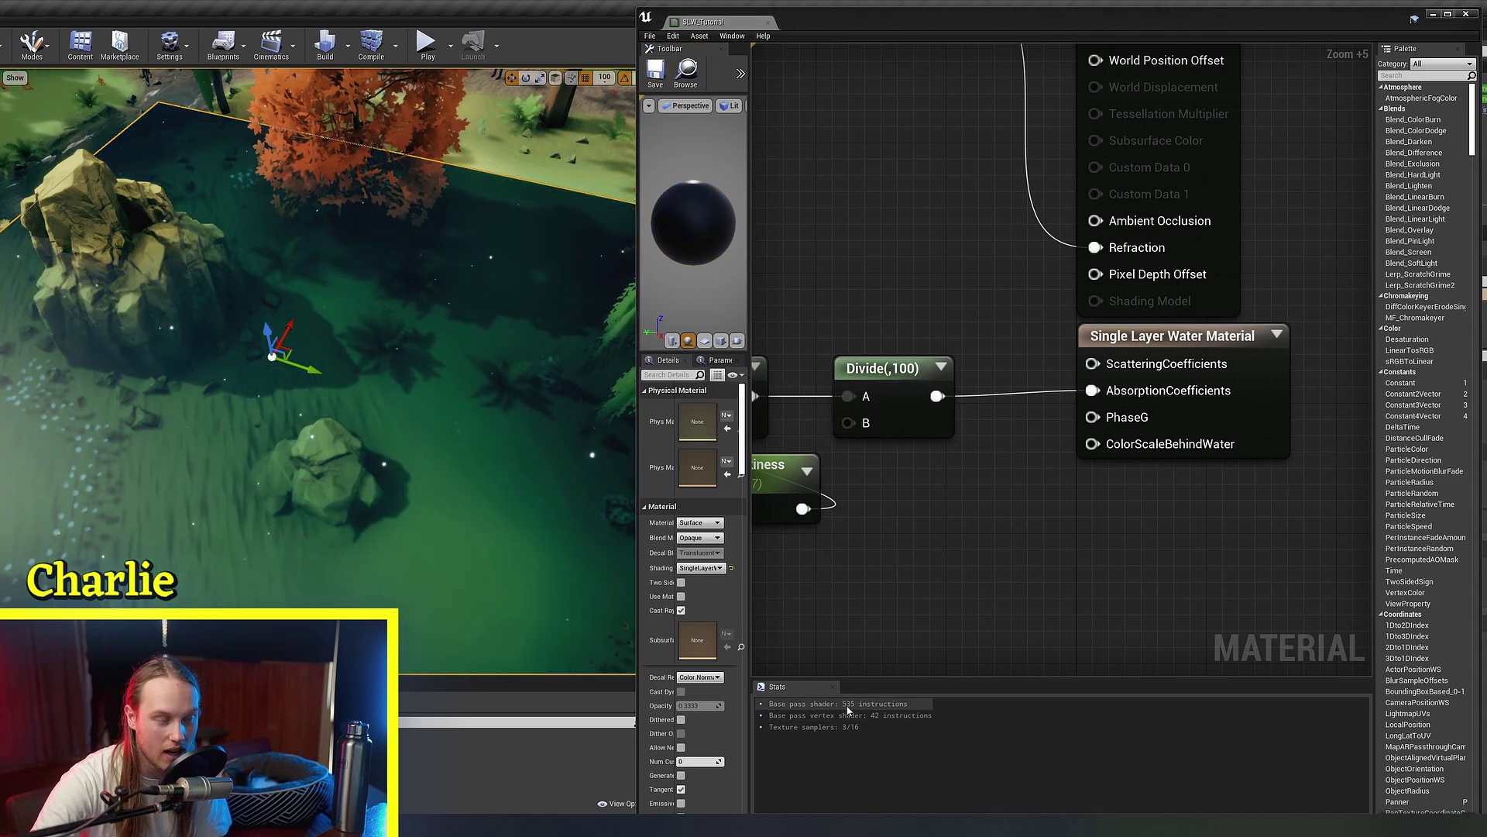
Step: Try a red constant (1,0,0) on ScatteringCoefficients, then delete it and save the material
scroll(834, 549, "down", 3)
key("ctrl+s")
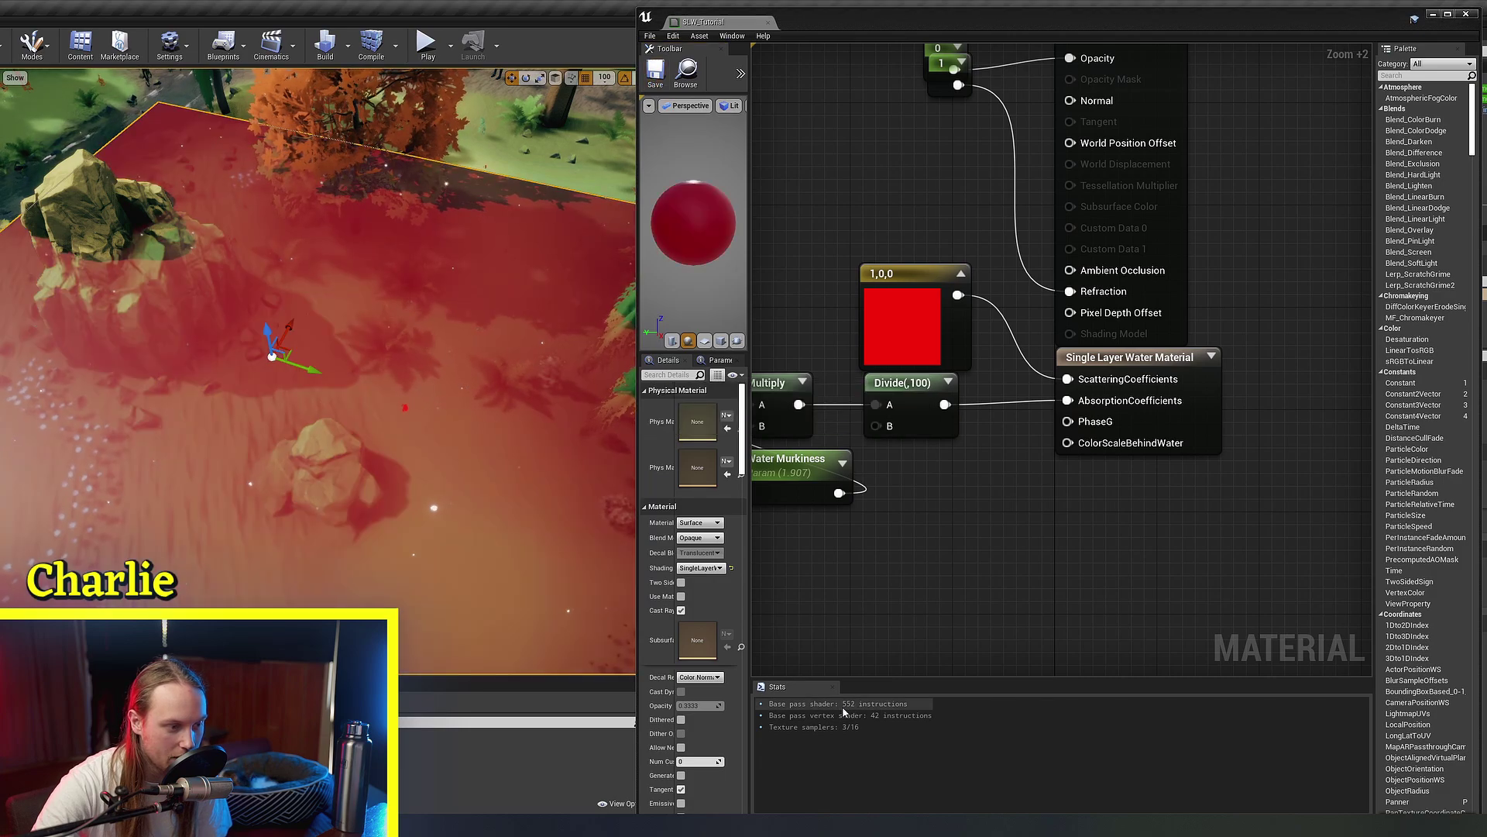
left_click(897, 310)
key("Delete")
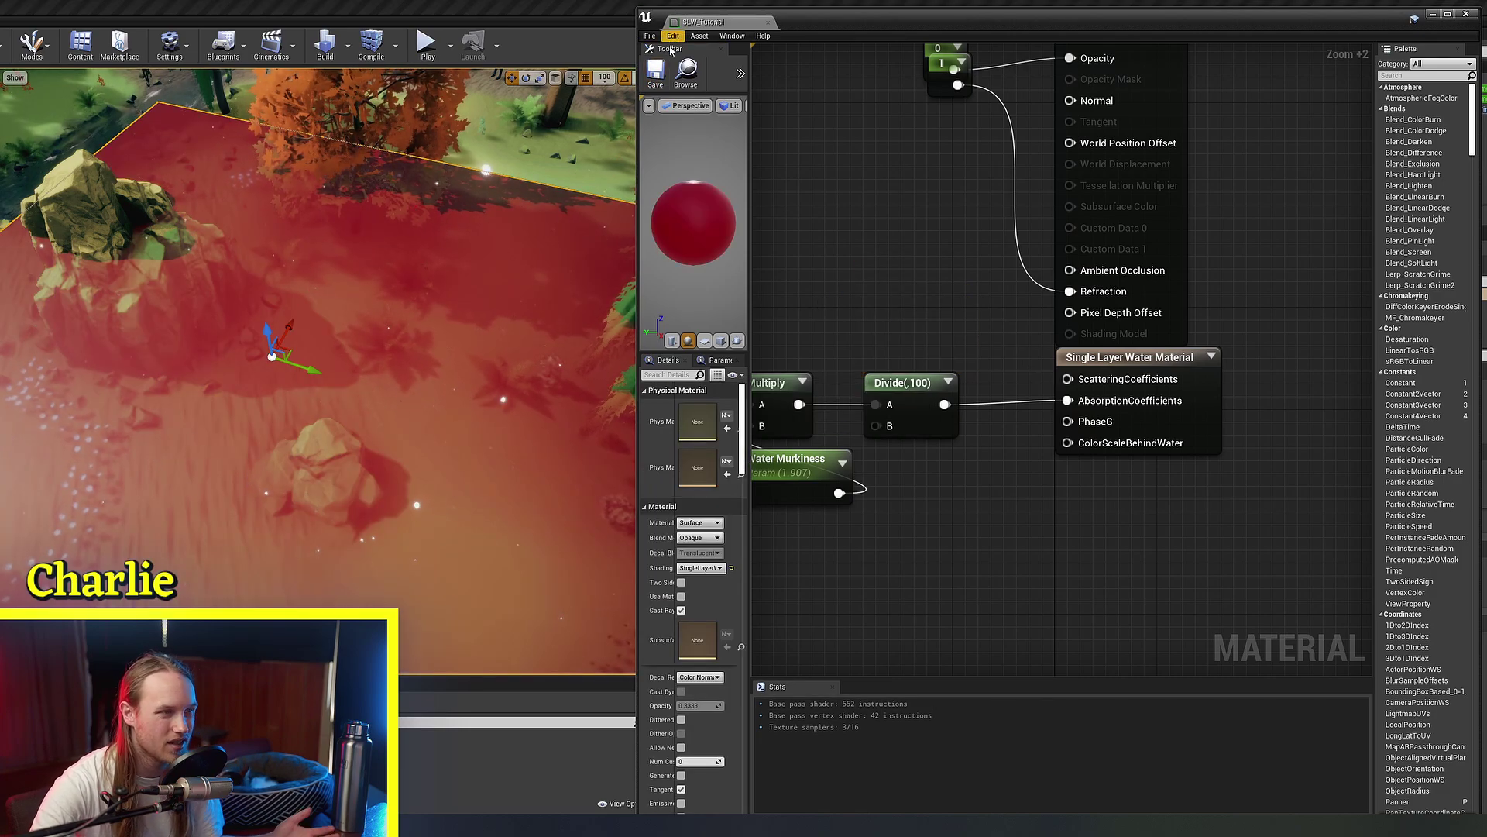
left_click(657, 81)
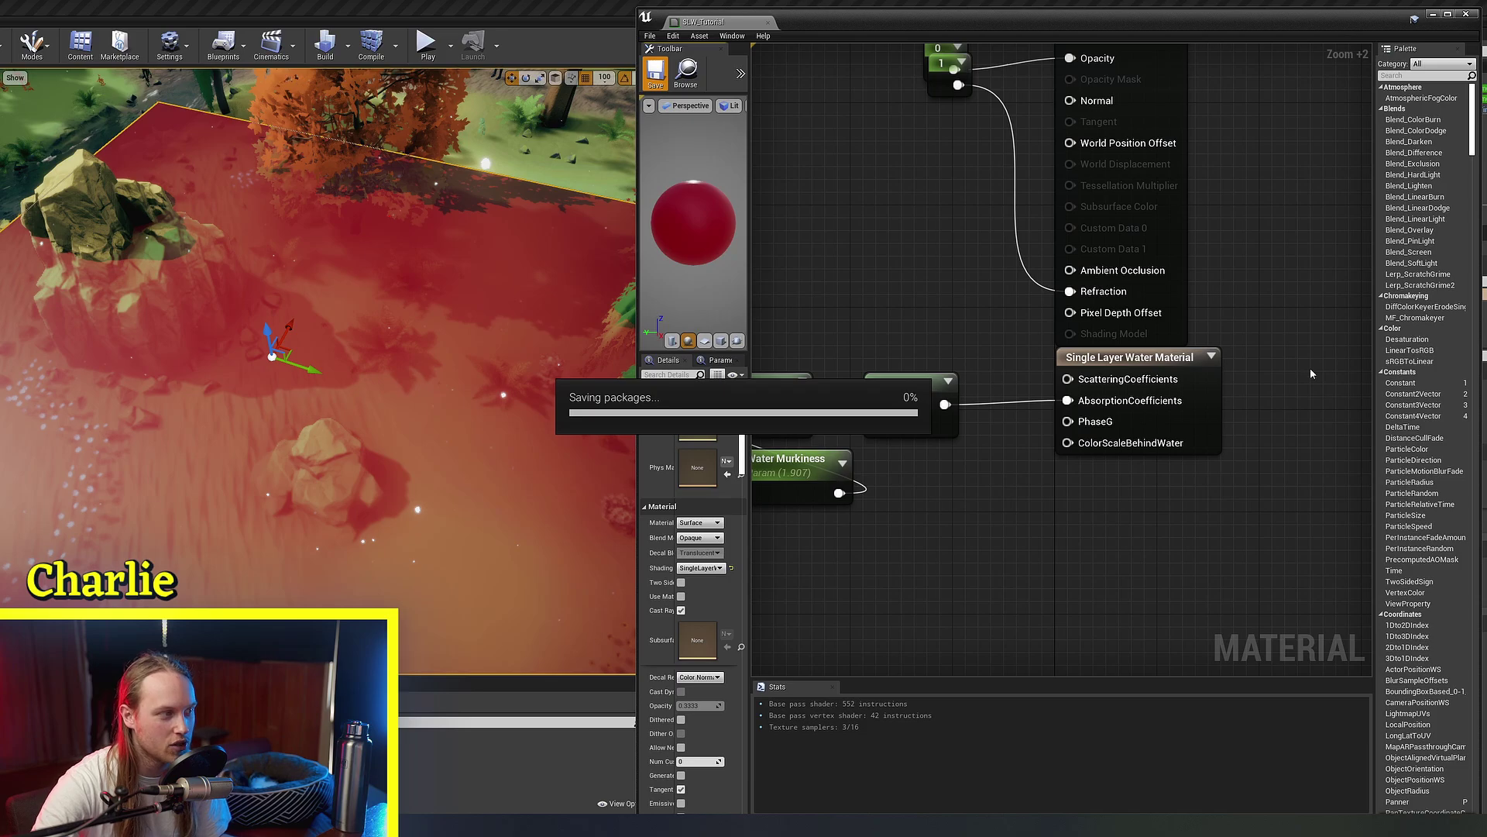
Step: Change WaterAbsorption's default to a lighter orange and set the Water Murkiness parameter's default to 1
right_click_drag(498, 385, 542, 376)
right_click_drag(774, 472, 942, 460)
mouse_move(510, 435)
right_mouse_down()
mouse_move(573, 441)
mouse_move(518, 434)
right_mouse_up()
left_click(1024, 455)
left_click(1192, 481)
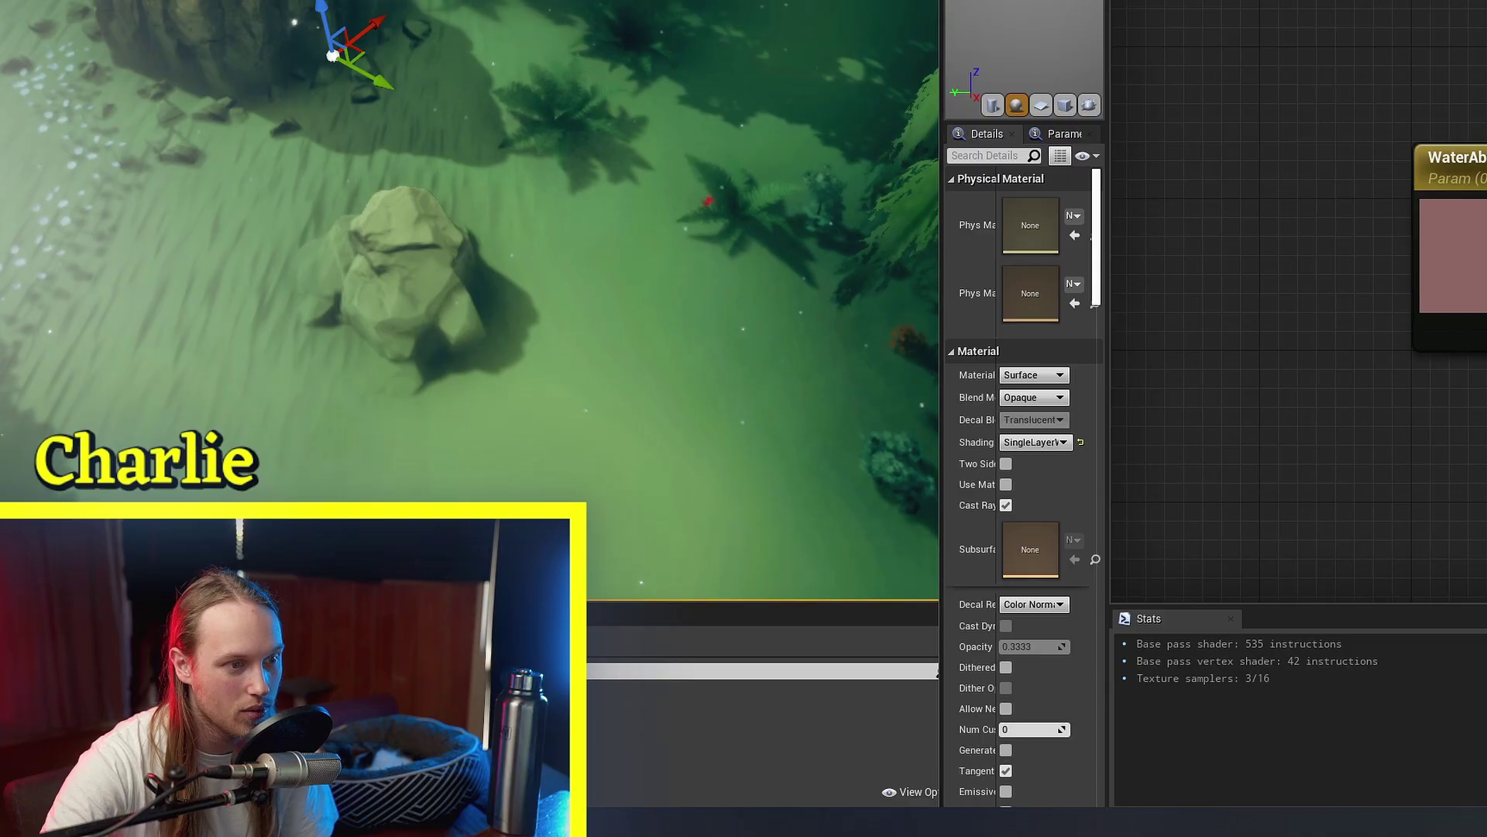
left_click(1069, 472)
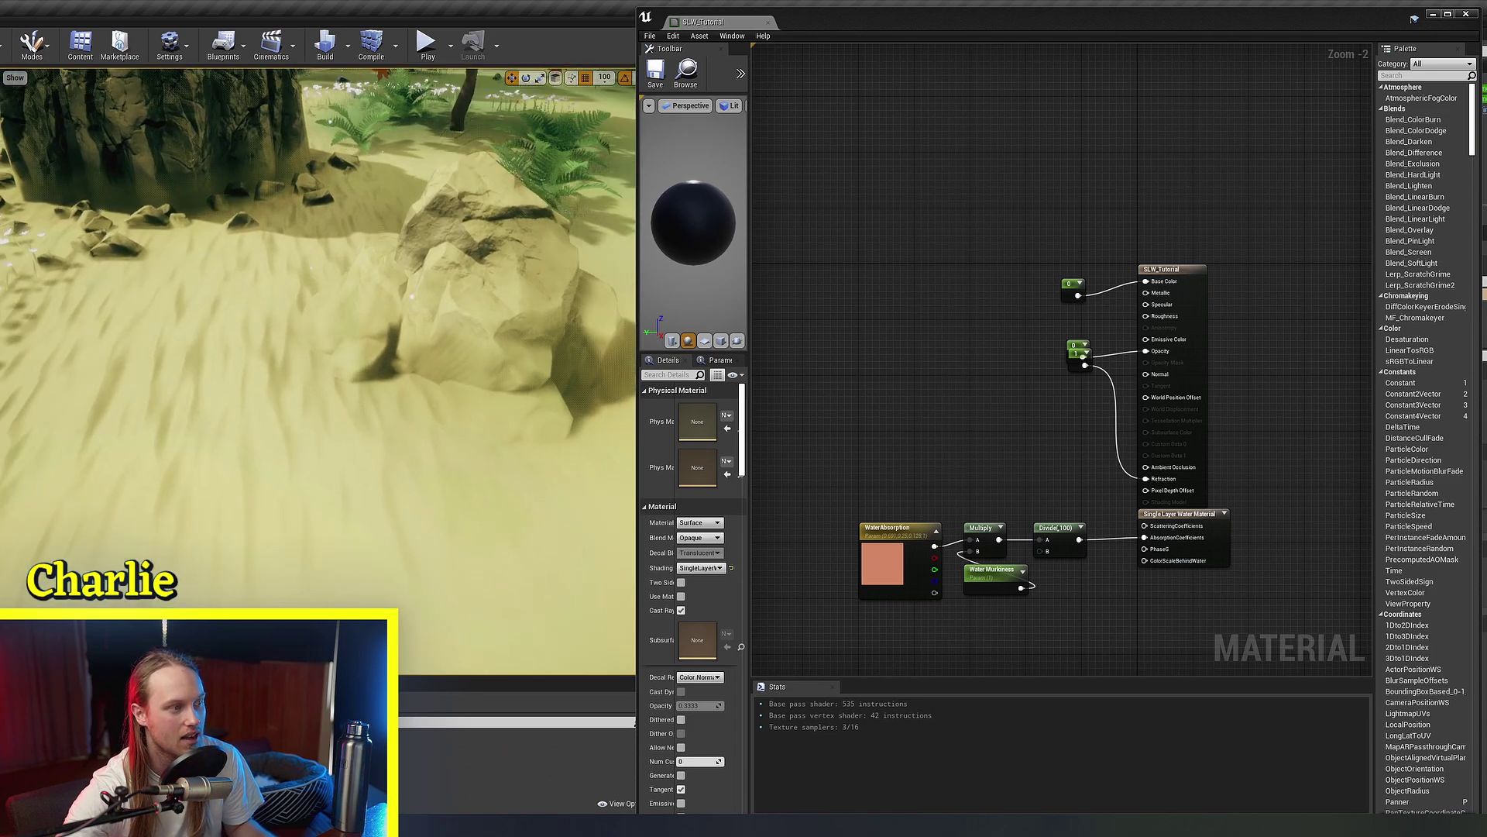
Step: Set the constant feeding Base Color to 1 and save the material
right_click_drag(364, 415, 371, 332)
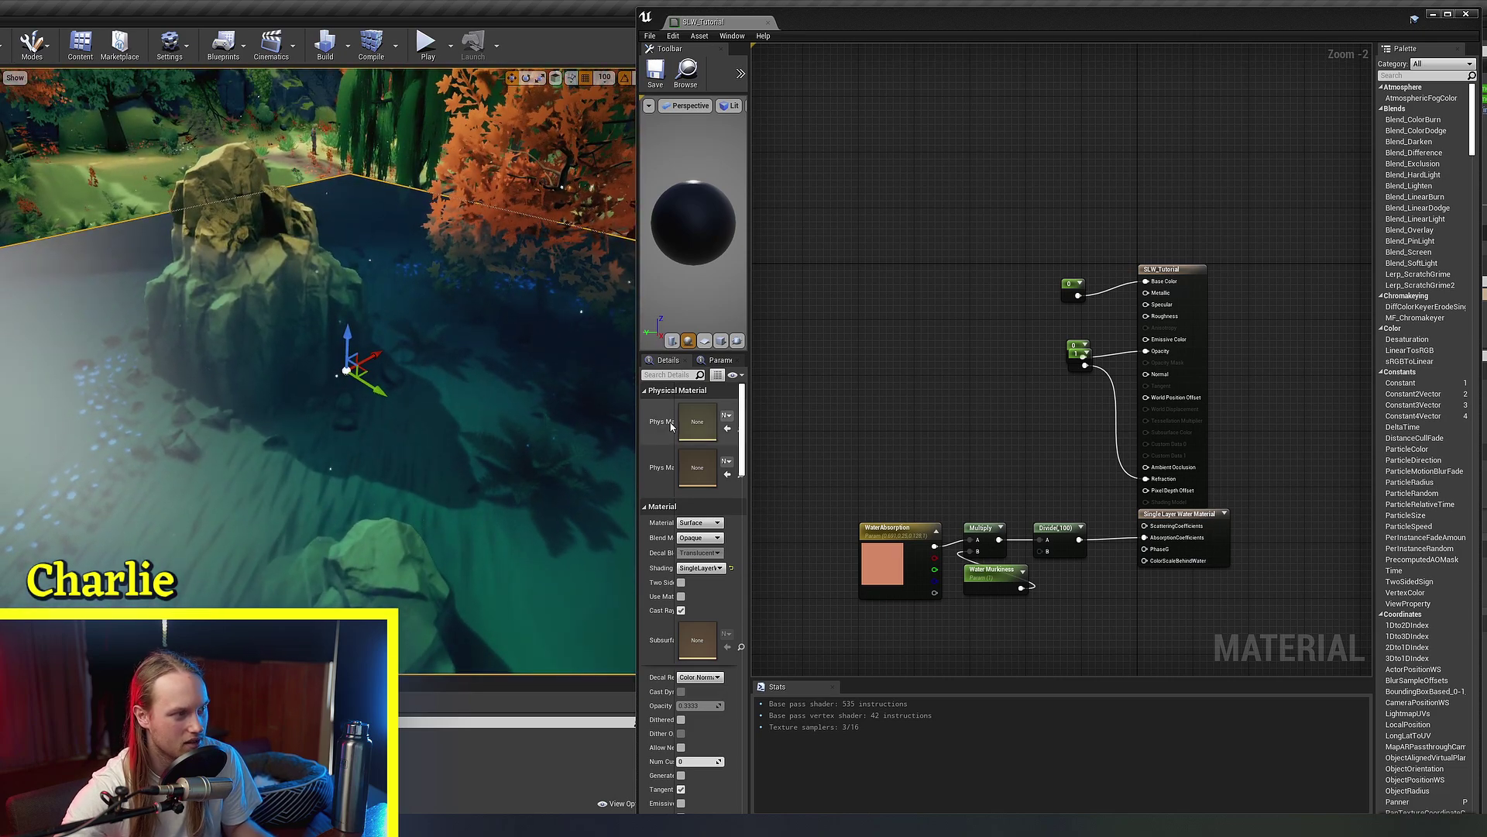
scroll(921, 450, "up", 5)
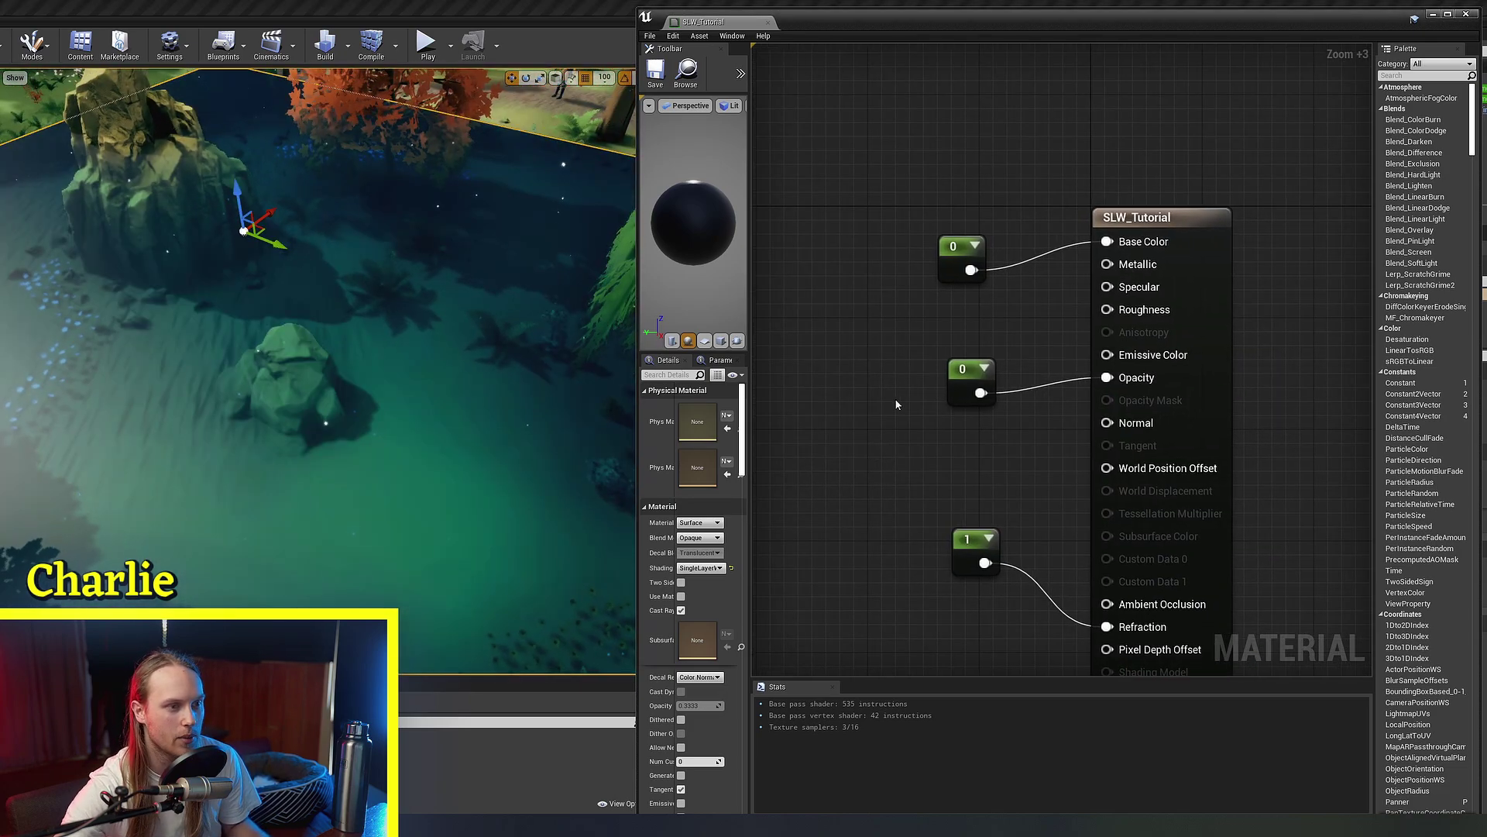
right_click_drag(1016, 271, 947, 217)
left_click_drag(1246, 130, 1136, 273)
mouse_move(1135, 271)
left_mouse_down()
mouse_move(1120, 242)
mouse_move(1139, 246)
left_mouse_up()
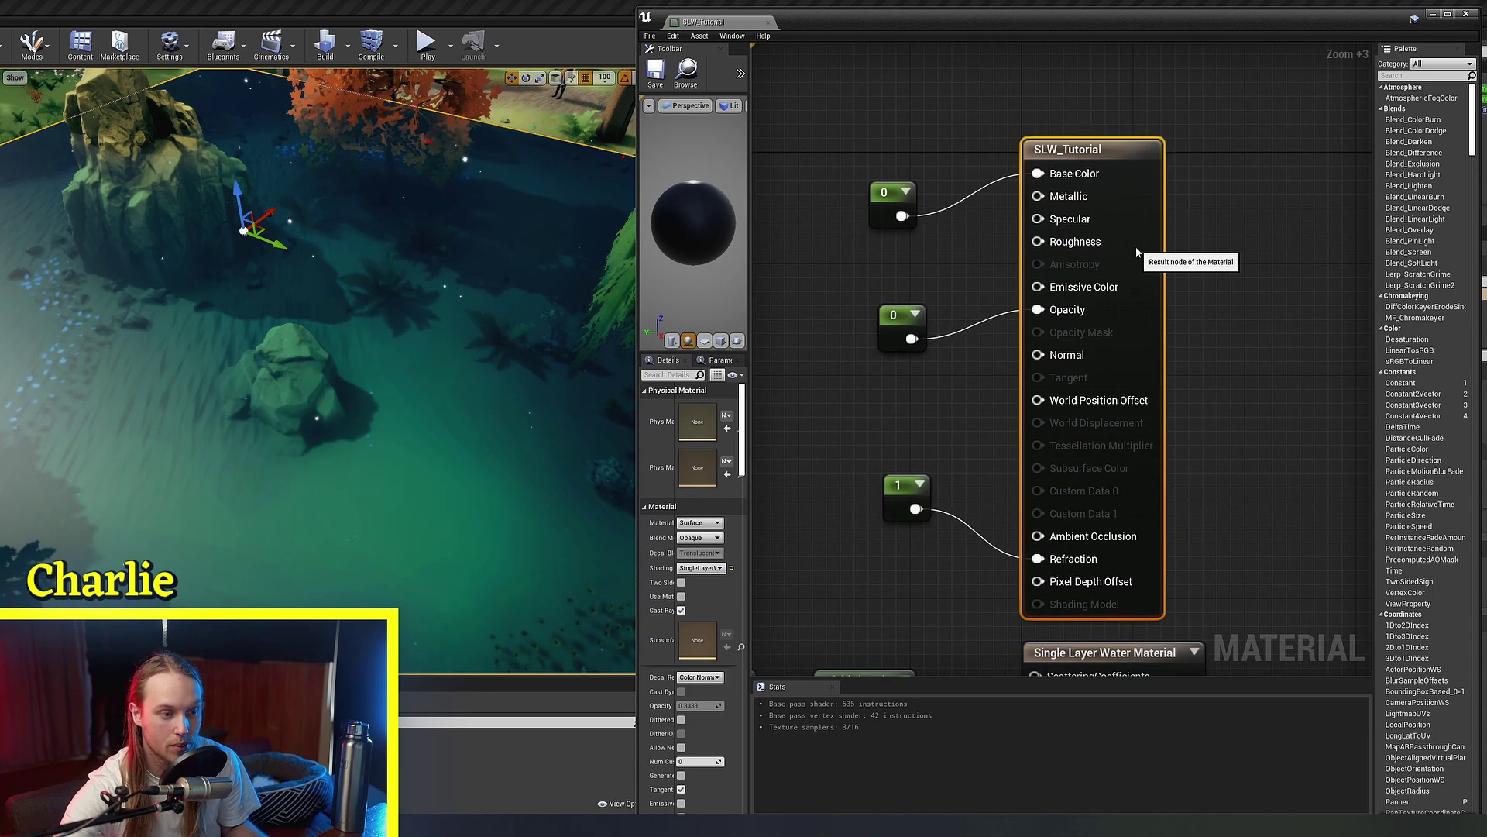
right_click_drag(951, 162, 1026, 199)
left_click_drag(1025, 199, 872, 294)
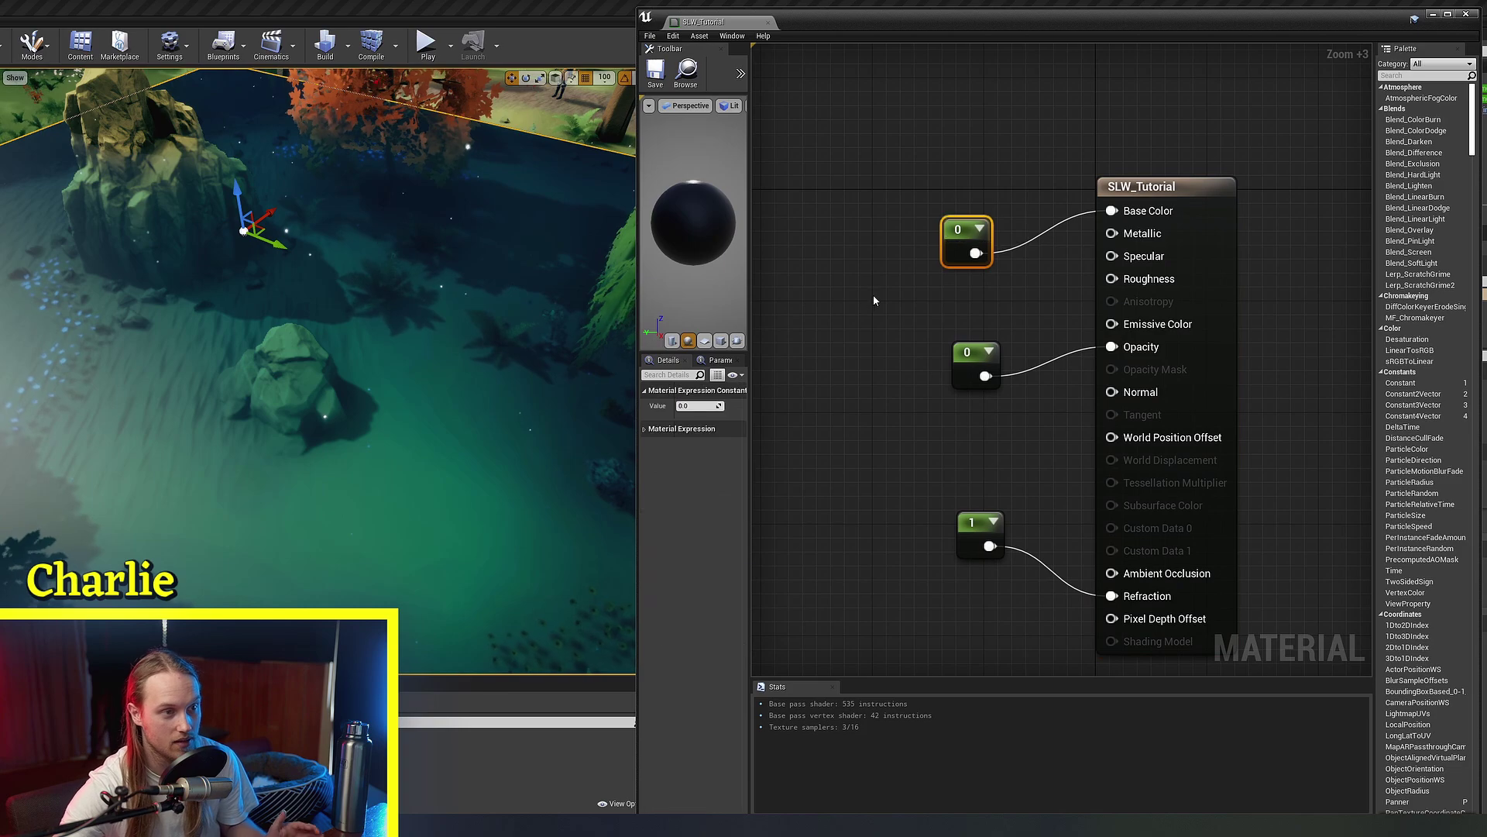
right_click_drag(866, 286, 898, 372)
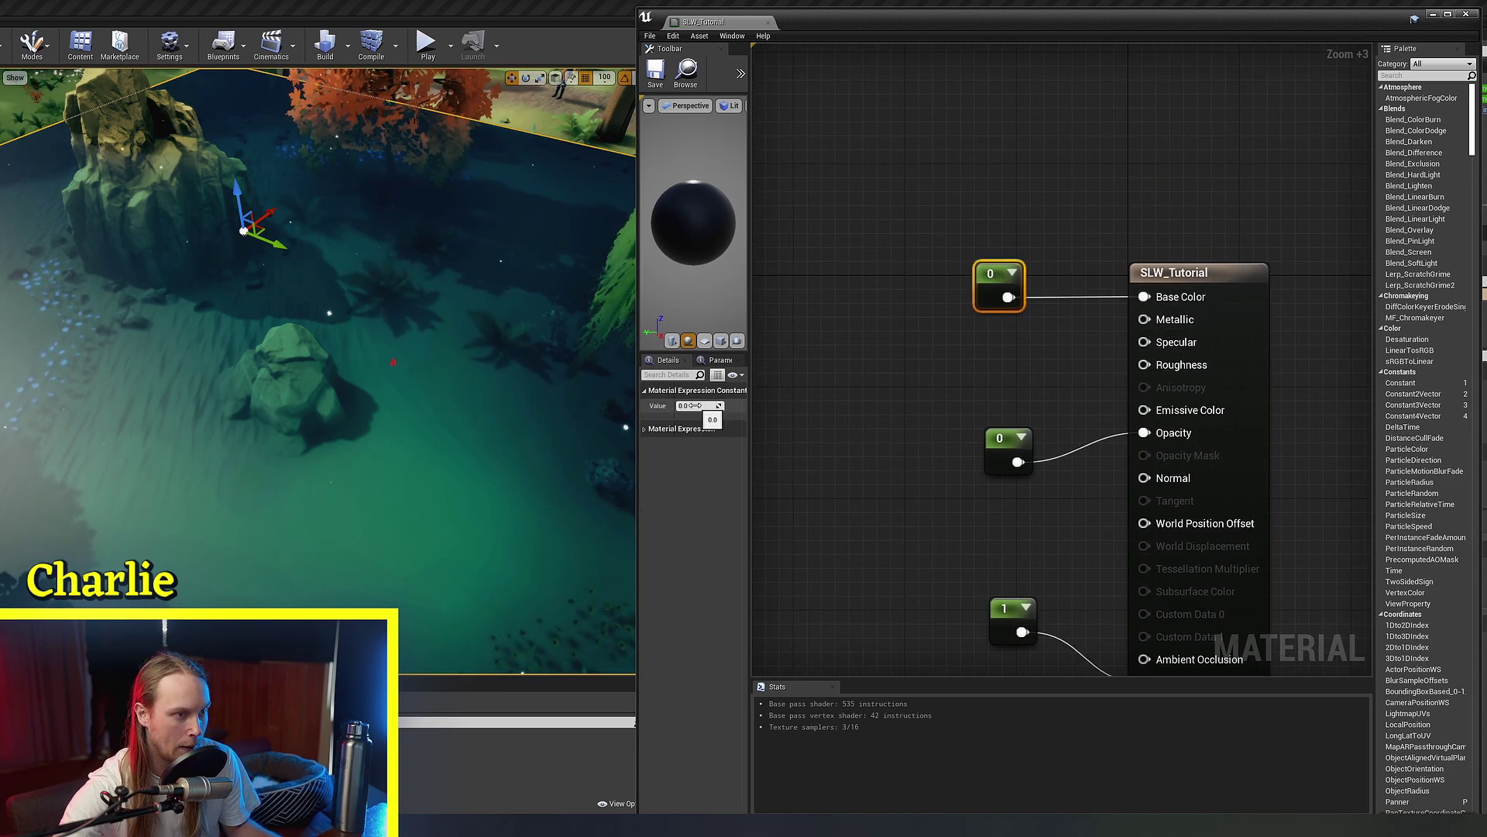
left_click(666, 80)
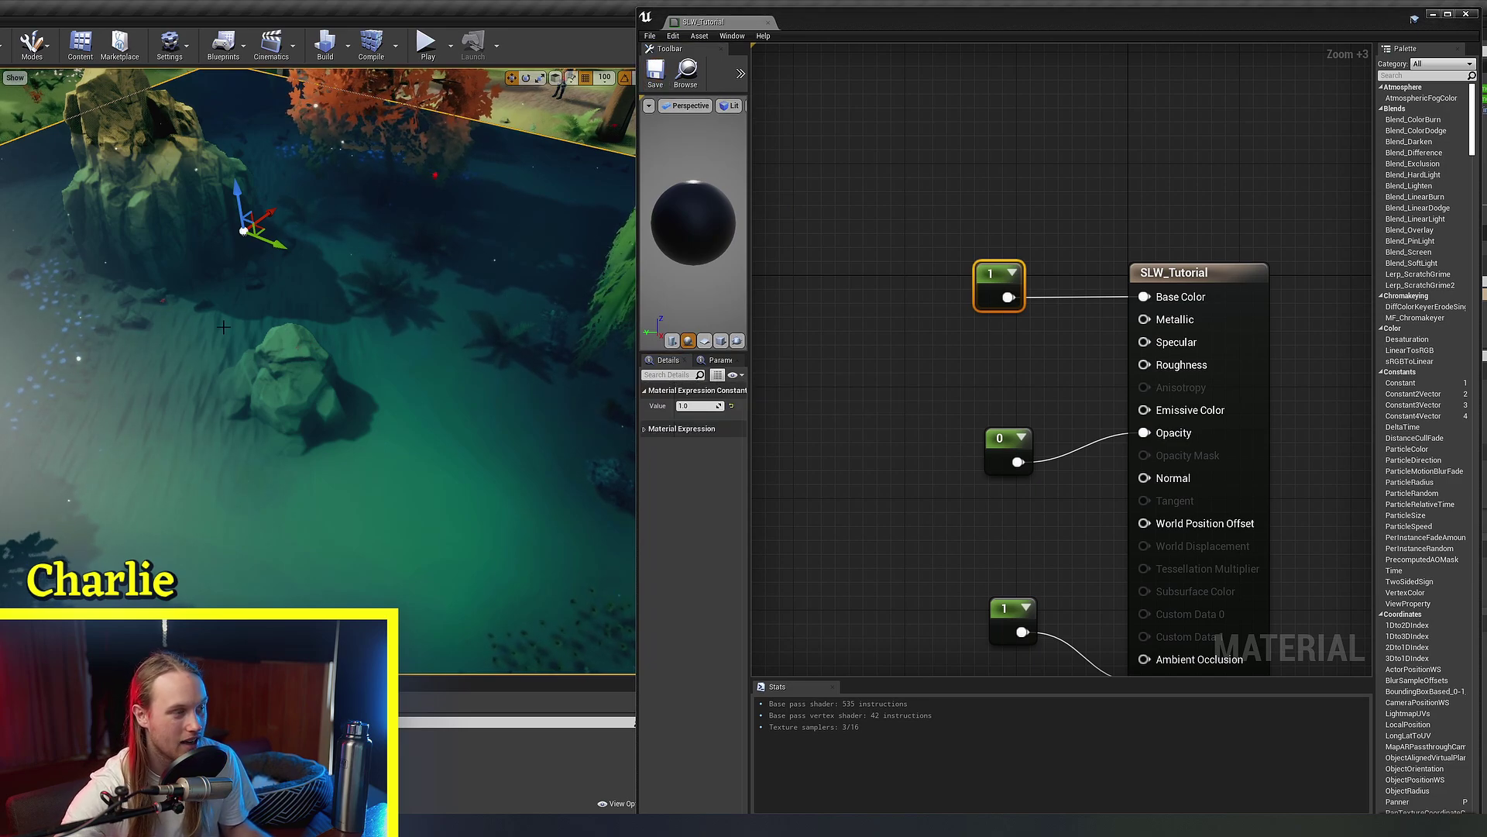
Step: Delete the 0 constant feeding the Opacity input
right_click_drag(961, 403, 977, 364)
left_click_drag(1017, 404, 994, 384)
right_click_drag(924, 385, 1009, 398)
key("Delete")
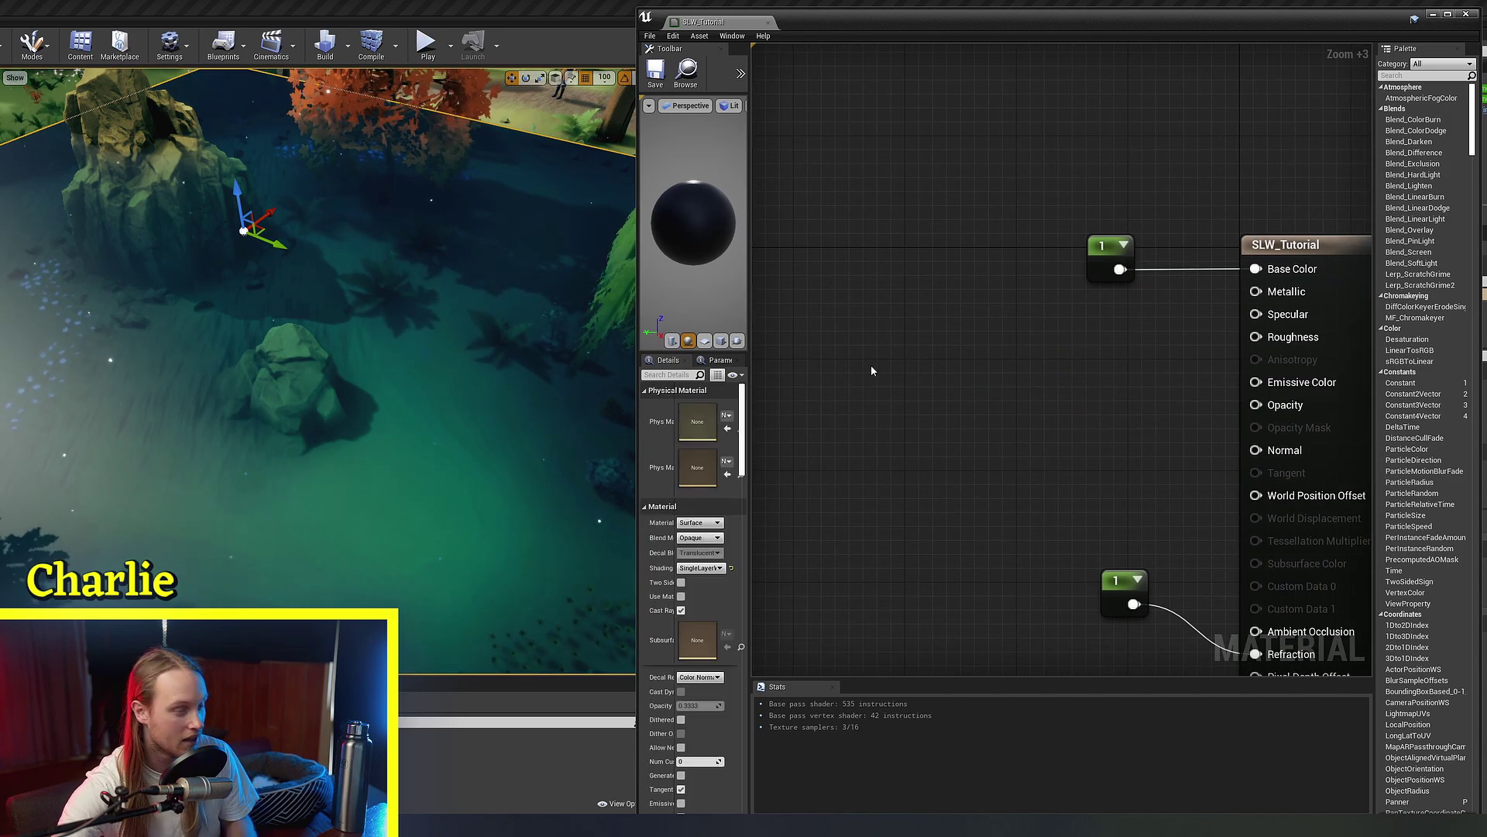
Step: Add a Texture Sample node and assign the 2048_CloudsSmall texture to it
right_click(871, 368)
type("tex")
key("Return")
right_click_drag(856, 345, 937, 281)
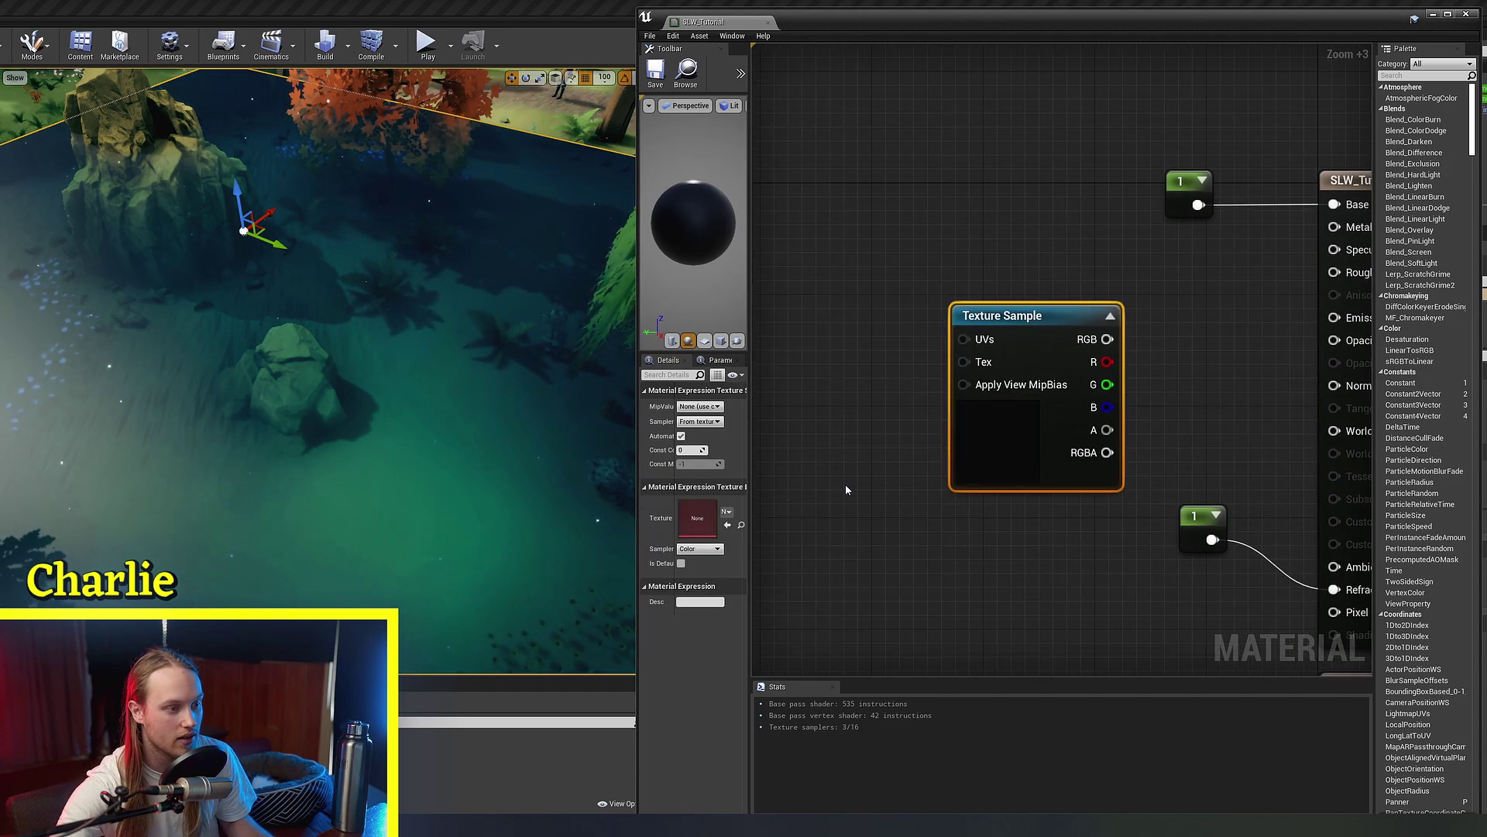
left_click(726, 512)
type("cloud")
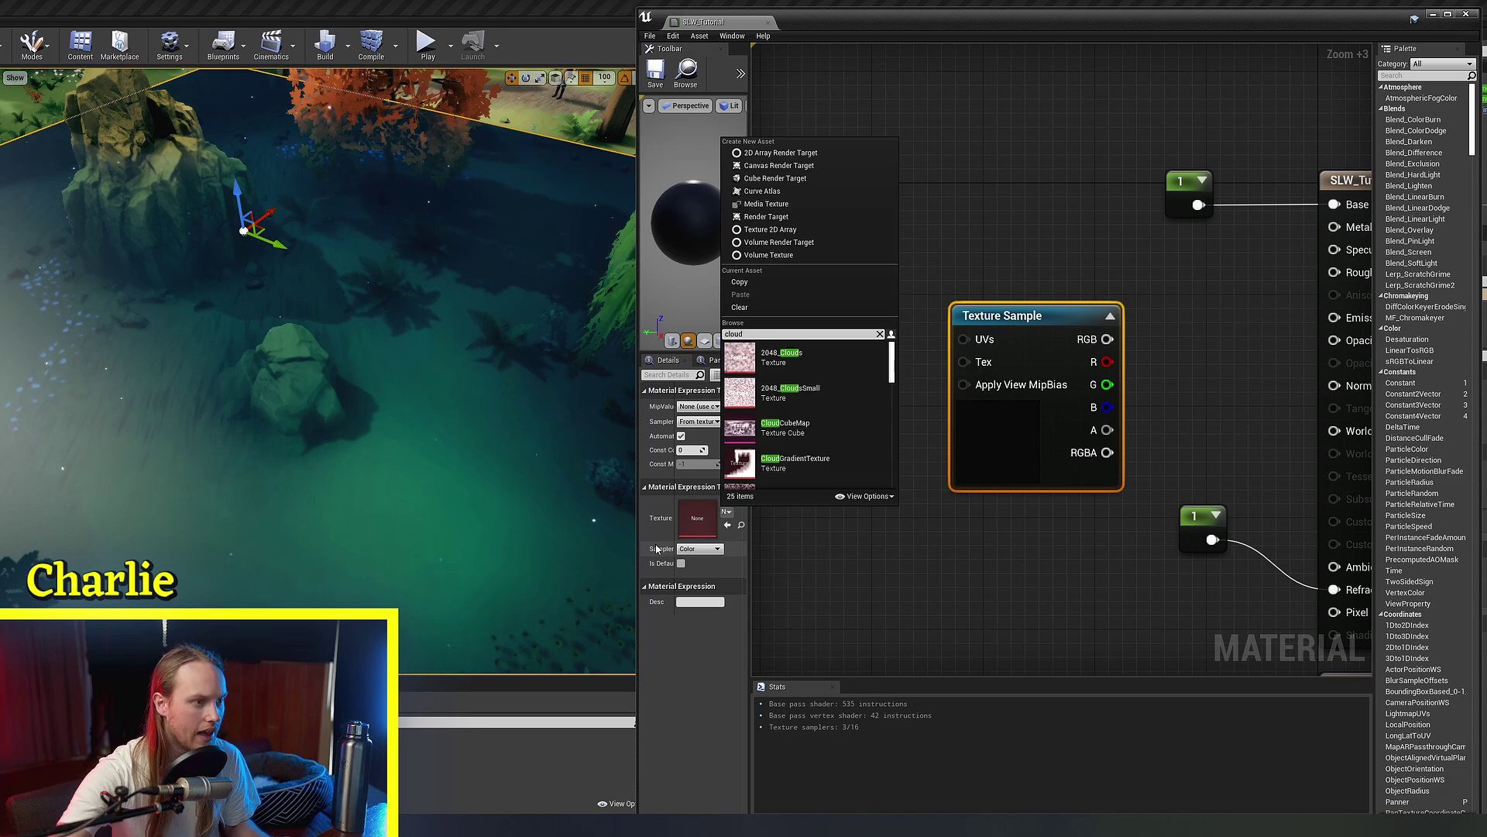
left_click(749, 395)
right_click_drag(1061, 349, 863, 354)
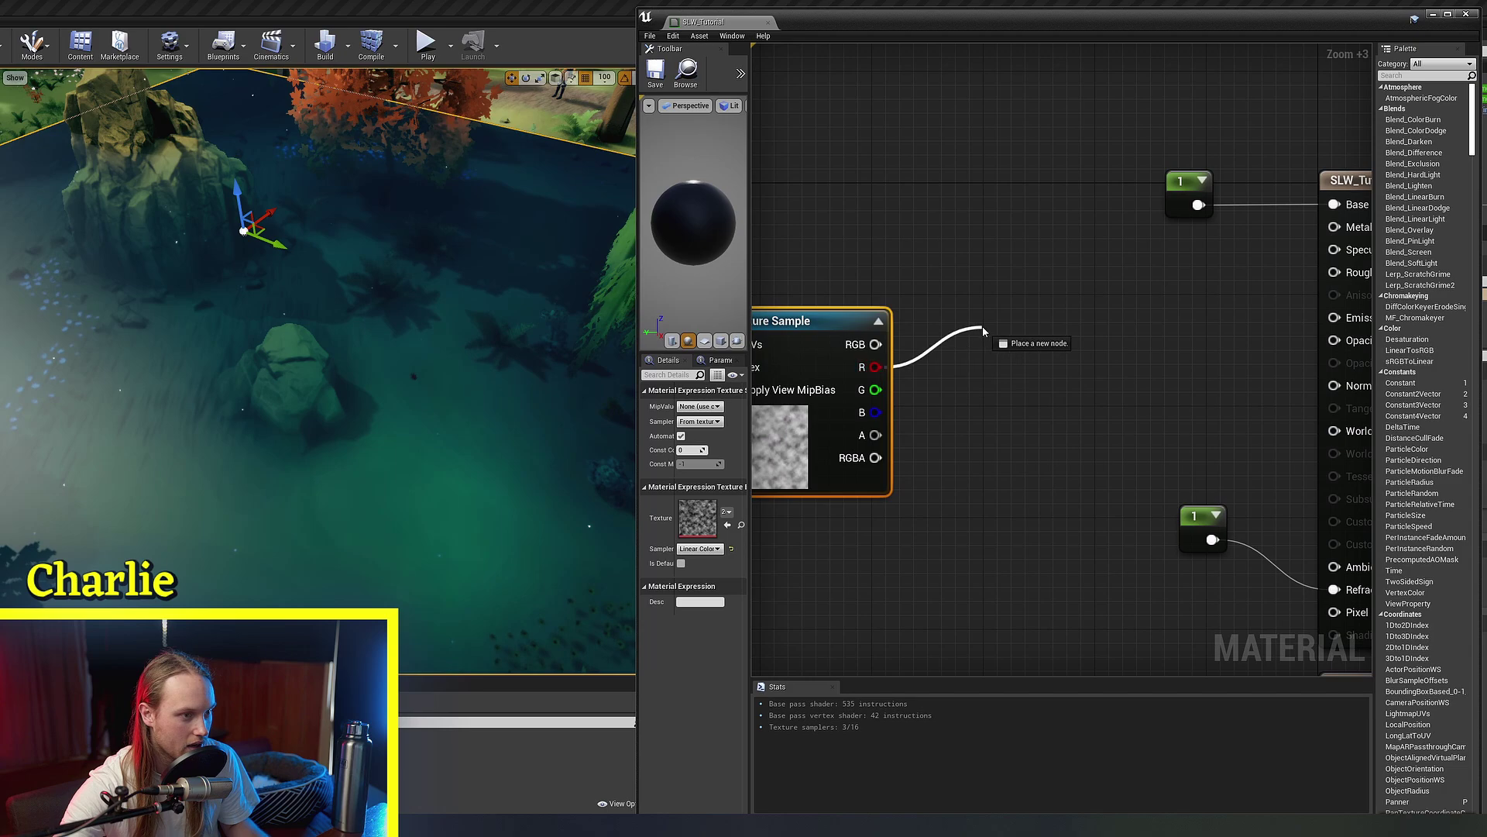
Step: Feed the cloud texture's red channel into a new CheapContrast node with a constant of 2 as its contrast
left_click_drag(978, 333, 982, 327)
type("cheap")
key("Return")
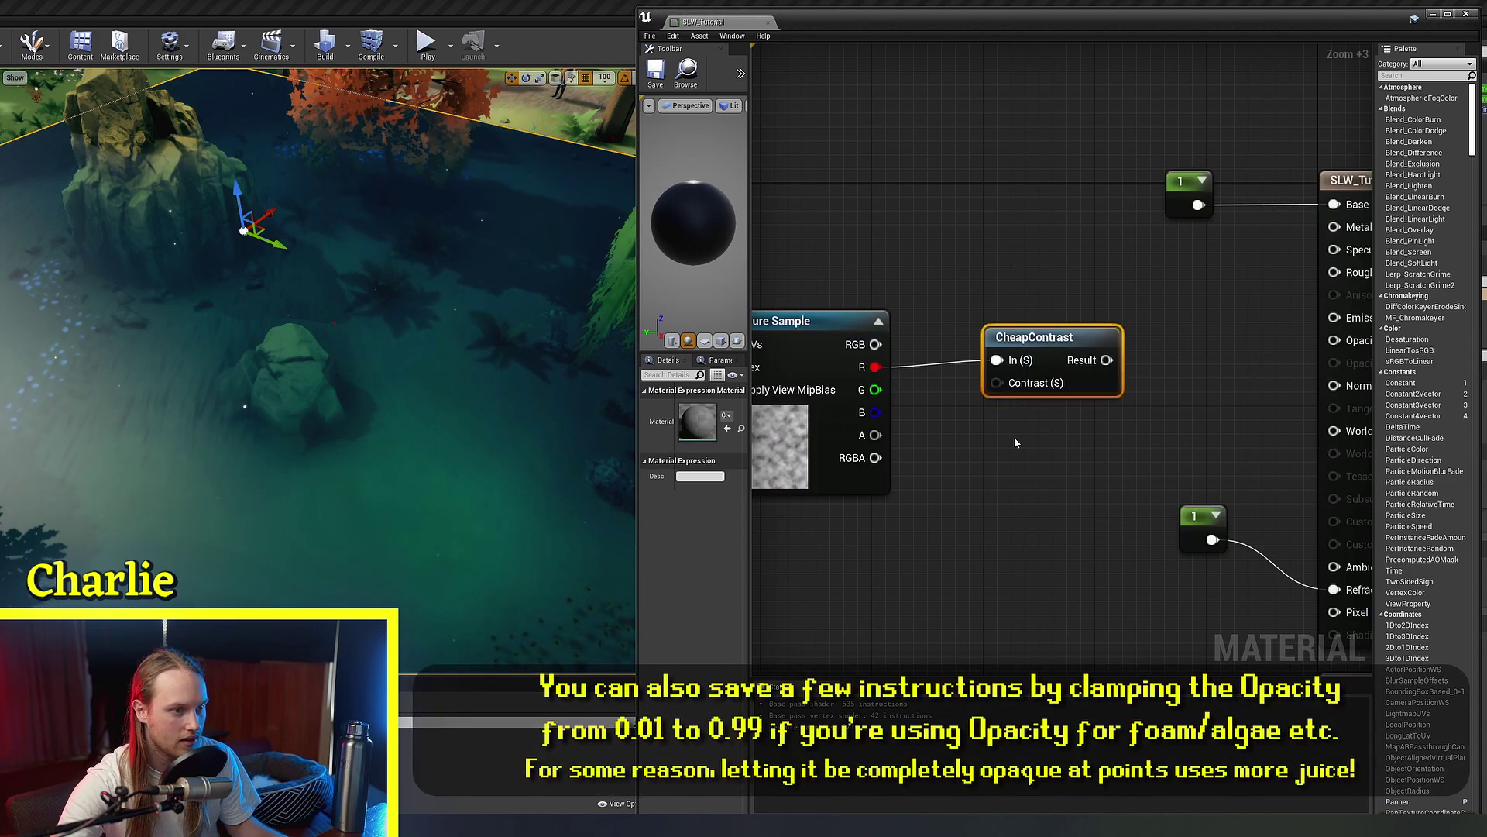
left_click(1015, 443)
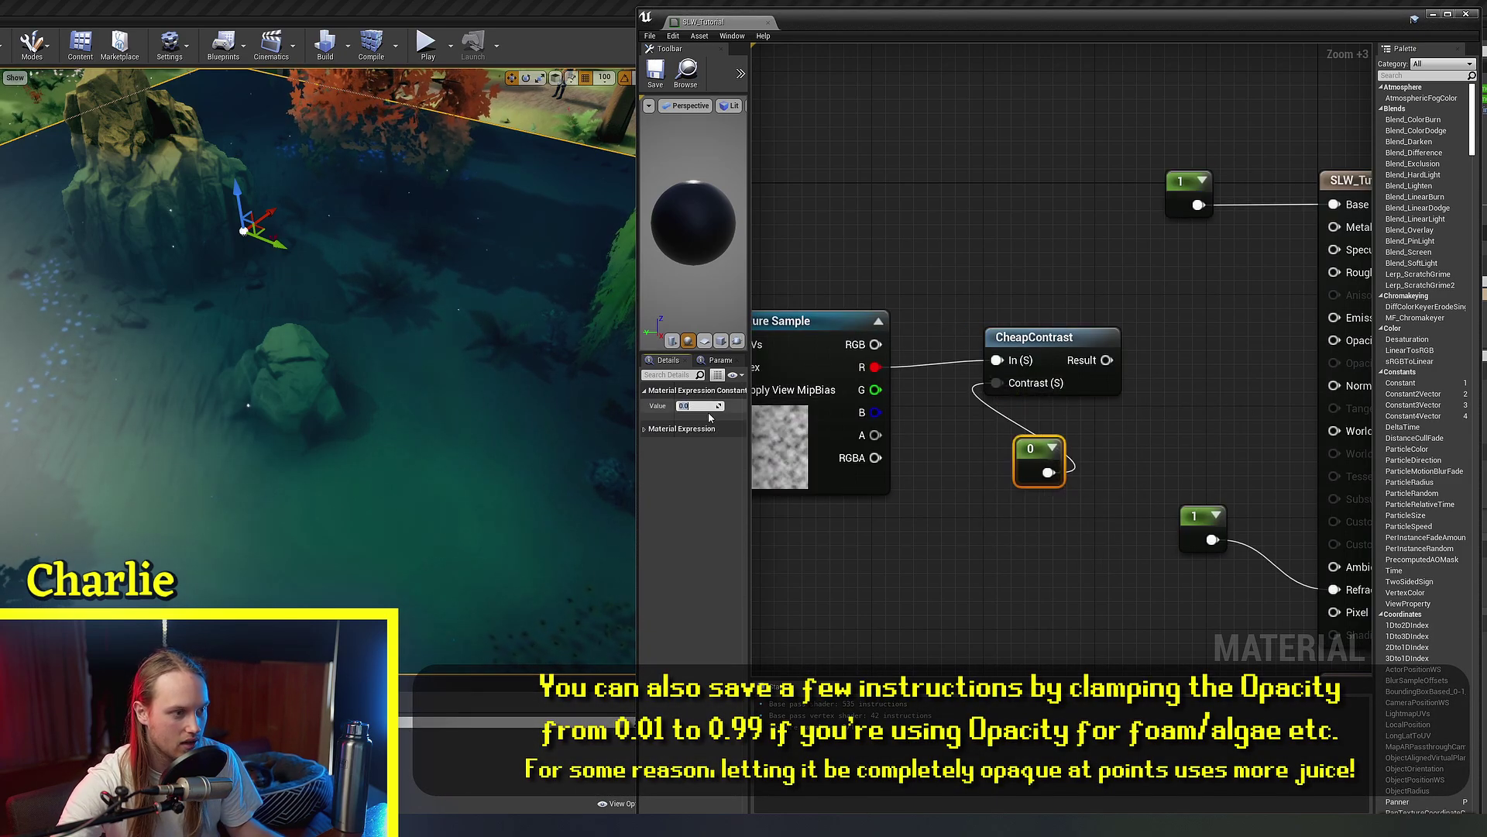
type("2")
left_click(942, 431)
Step: Connect the CheapContrast result to Opacity, save the material, and inspect the water surface up close
left_click_drag(1108, 360, 1182, 344)
right_click_drag(1178, 340, 1357, 324)
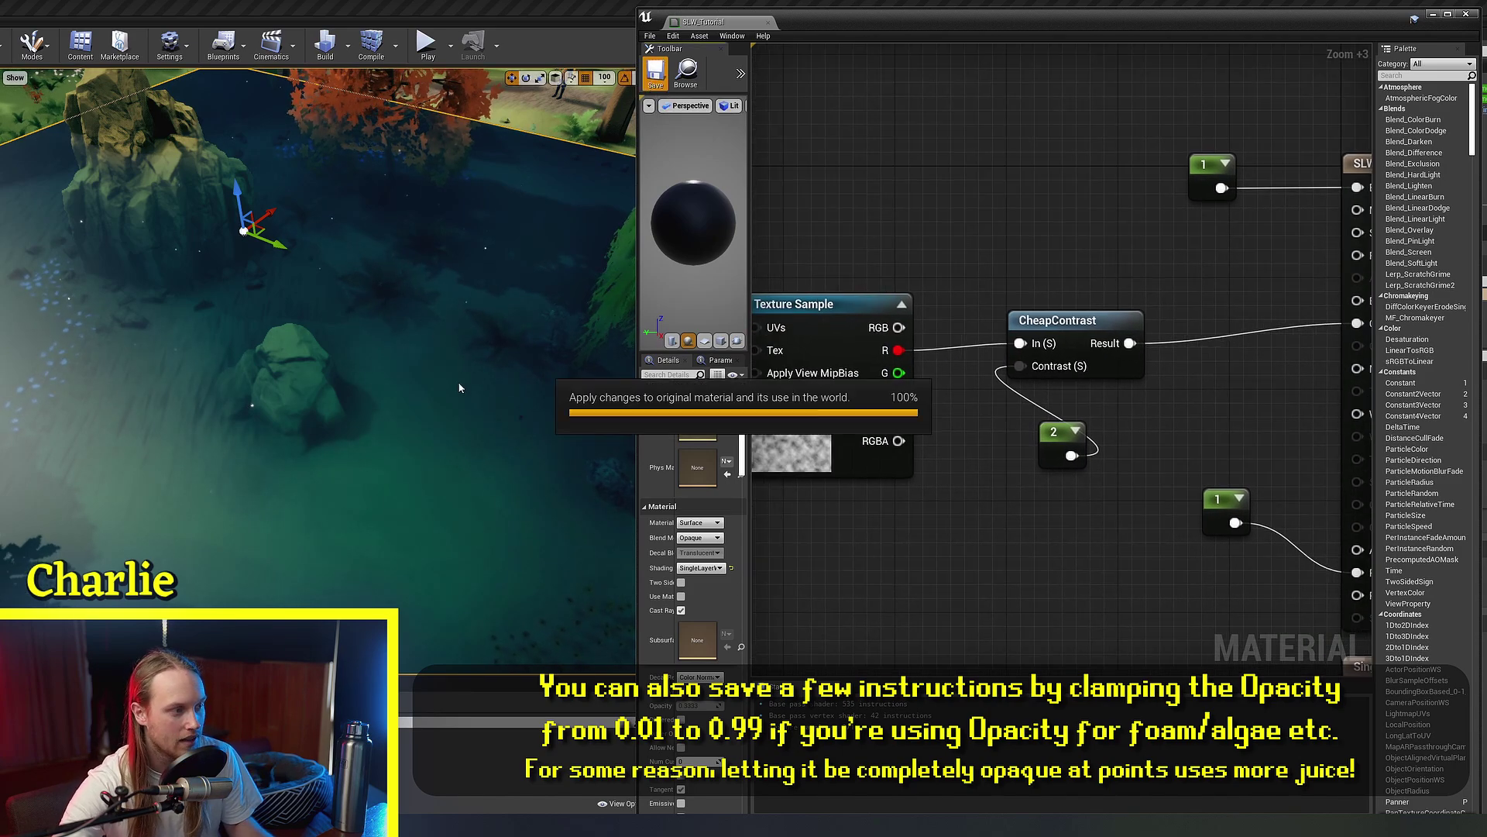
key("w")
right_click_drag(411, 391, 407, 325)
key("s")
right_click_drag(226, 341, 226, 333)
key("w")
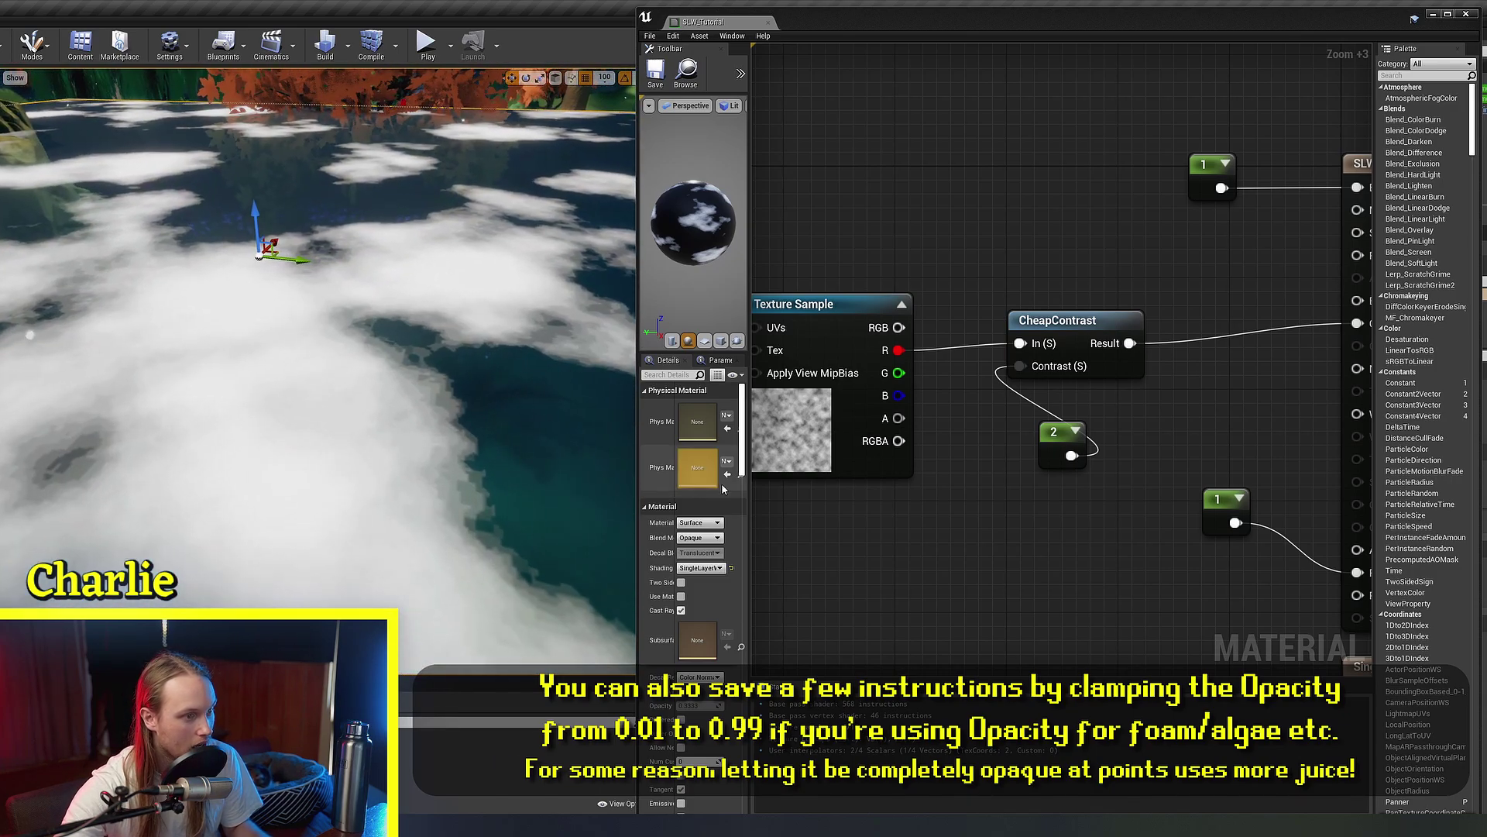
Step: Set the CheapContrast node's contrast constant to 5, save the material, and check the patches on the water
left_click(1060, 448)
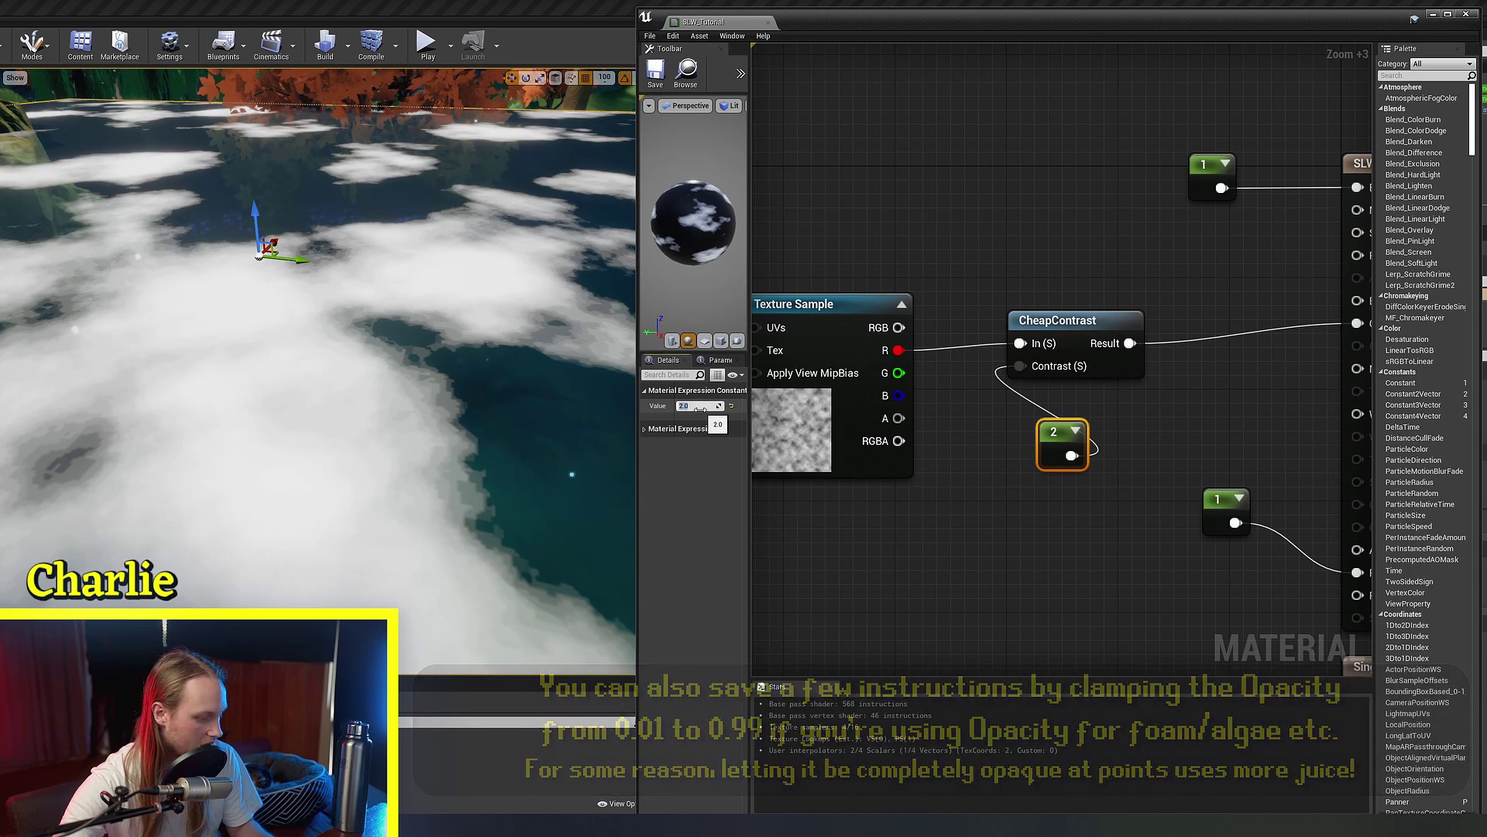
type("5")
key("Return")
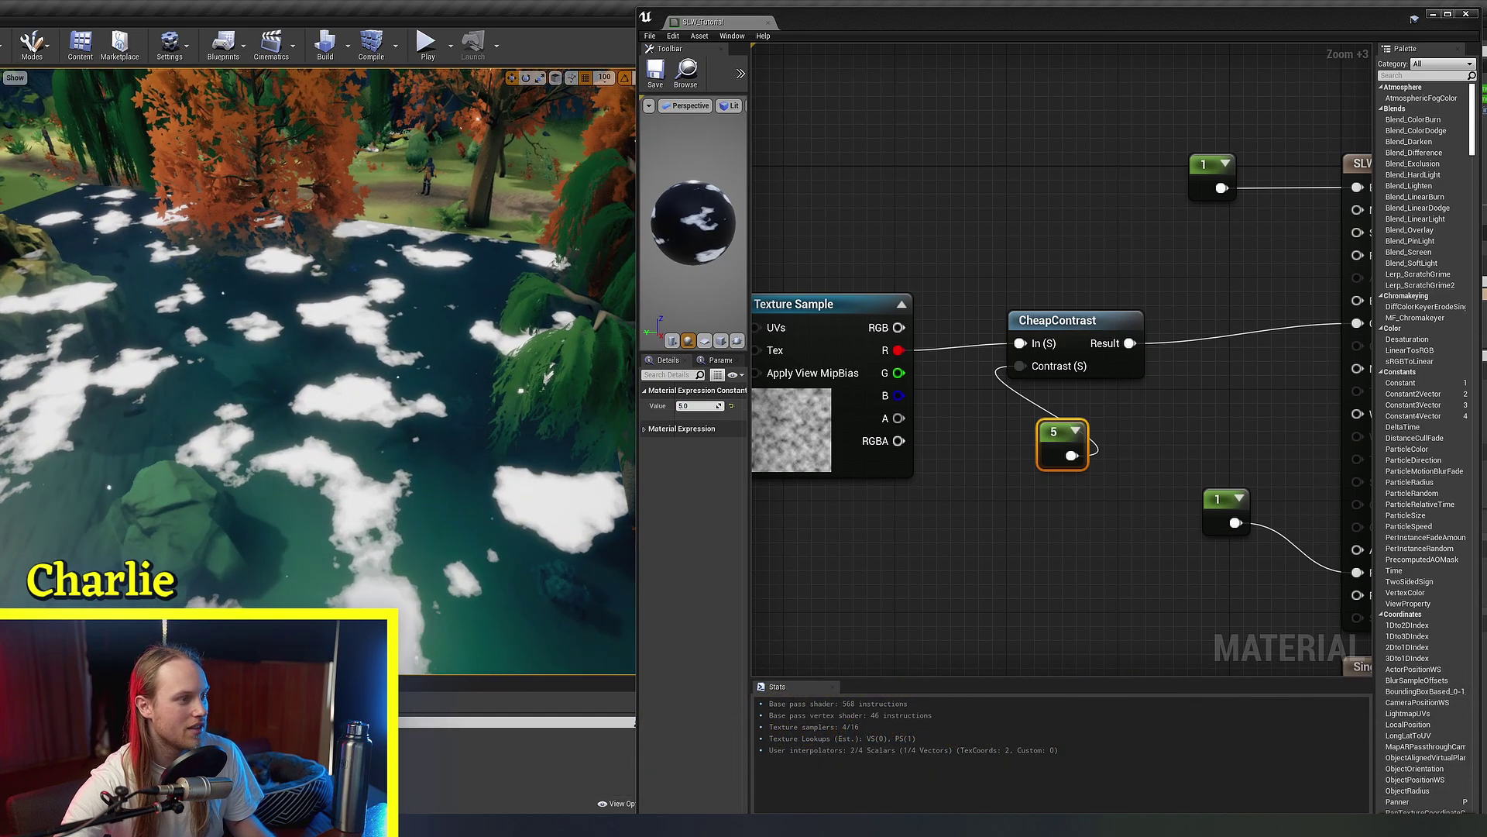
right_click_drag(418, 404, 431, 433)
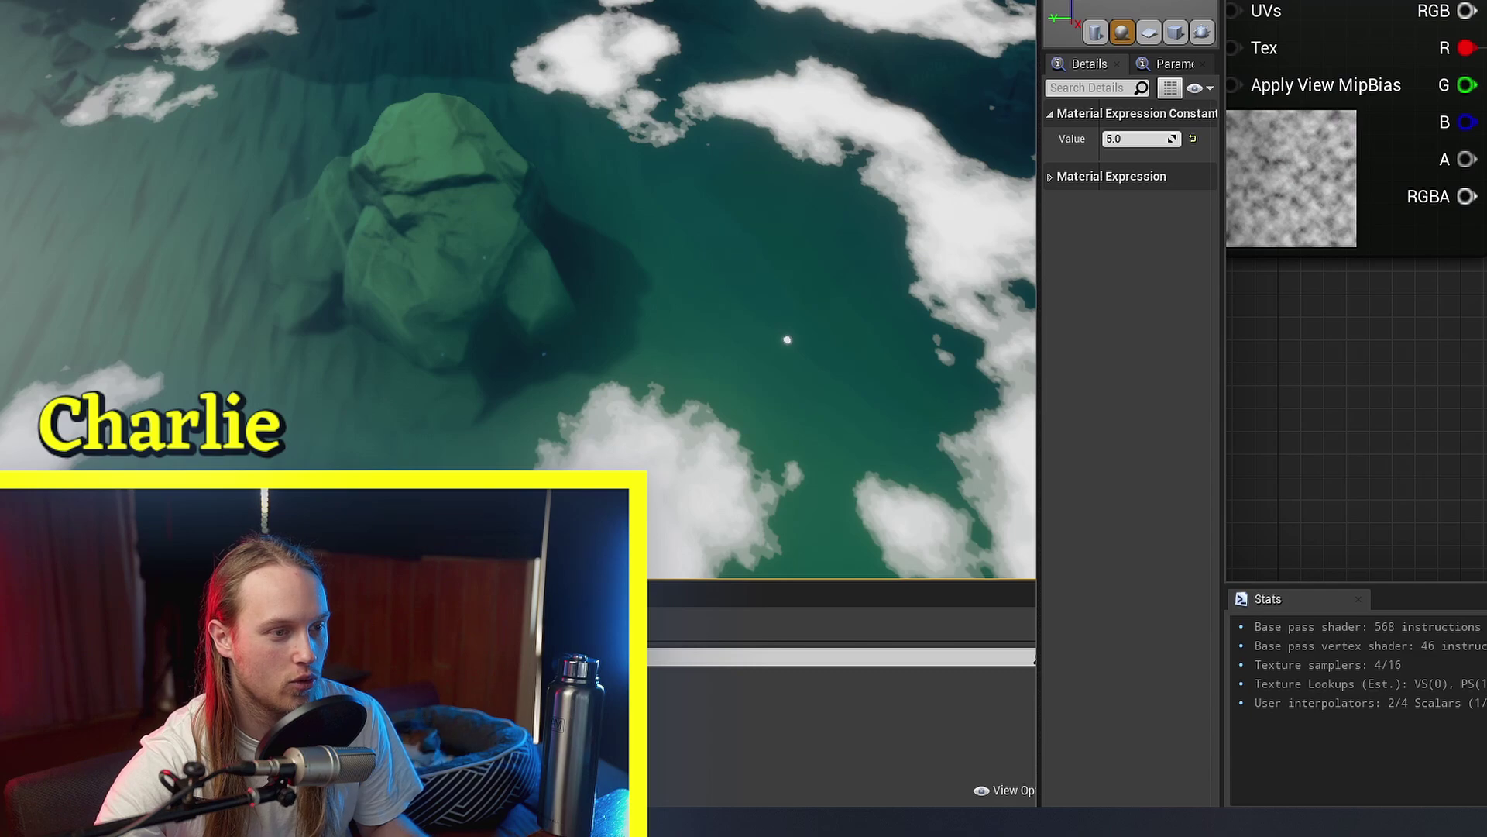
Step: Replace the Base Color input's constant with a green colour constant (0.239, 0.536, 0.147)
right_click_drag(1294, 387, 1478, 444)
left_click_drag(1418, 31, 1484, 48)
right_click_drag(1483, 349, 1317, 426)
right_click_drag(1472, 426, 1319, 465)
left_click(1318, 464)
left_click(1365, 331)
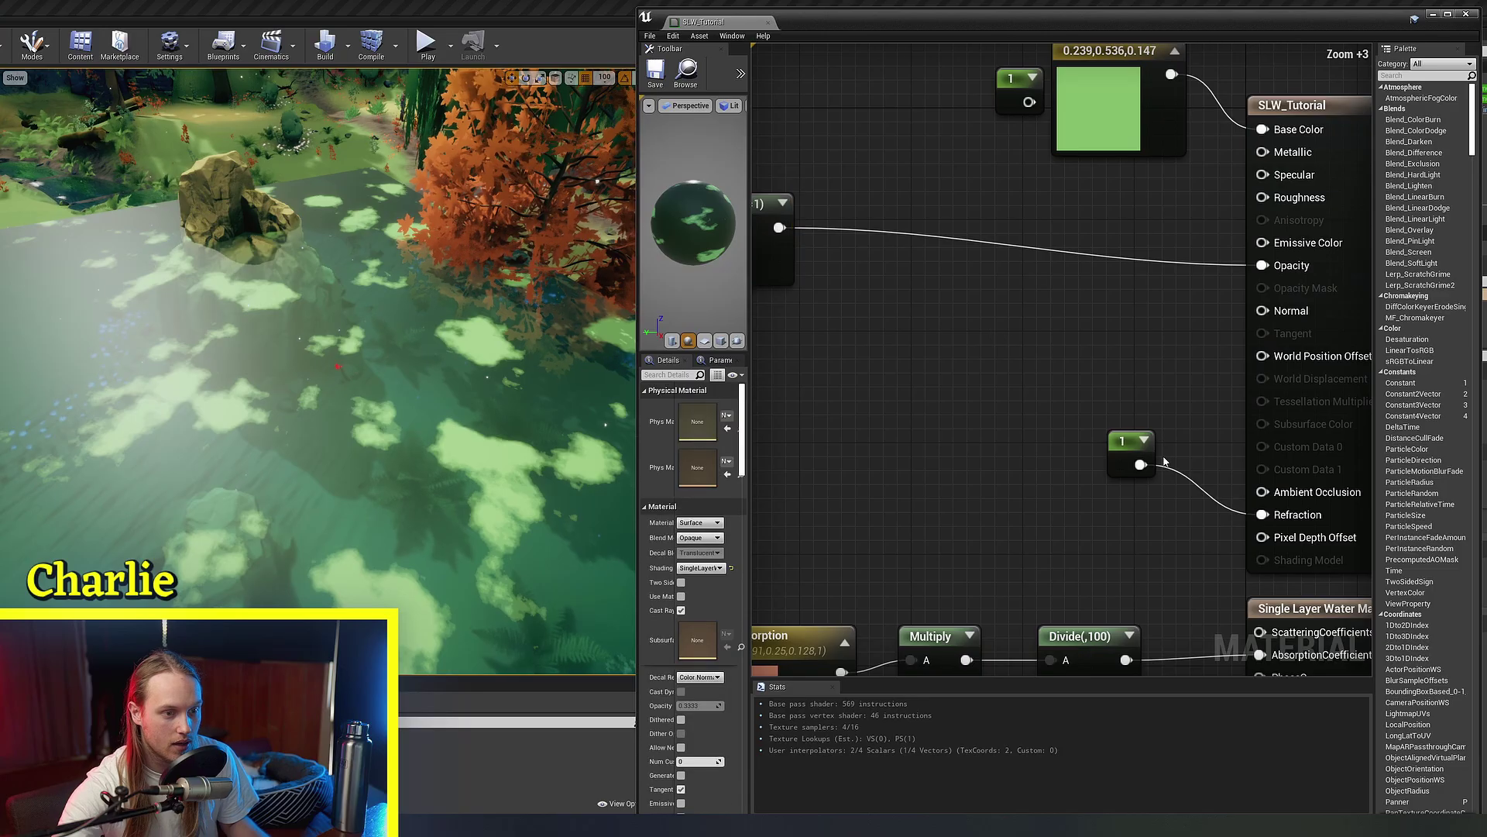
Step: Set the constant feeding Refraction to 1.033
right_click_drag(1164, 462, 1136, 400)
left_click_drag(1071, 359, 931, 374)
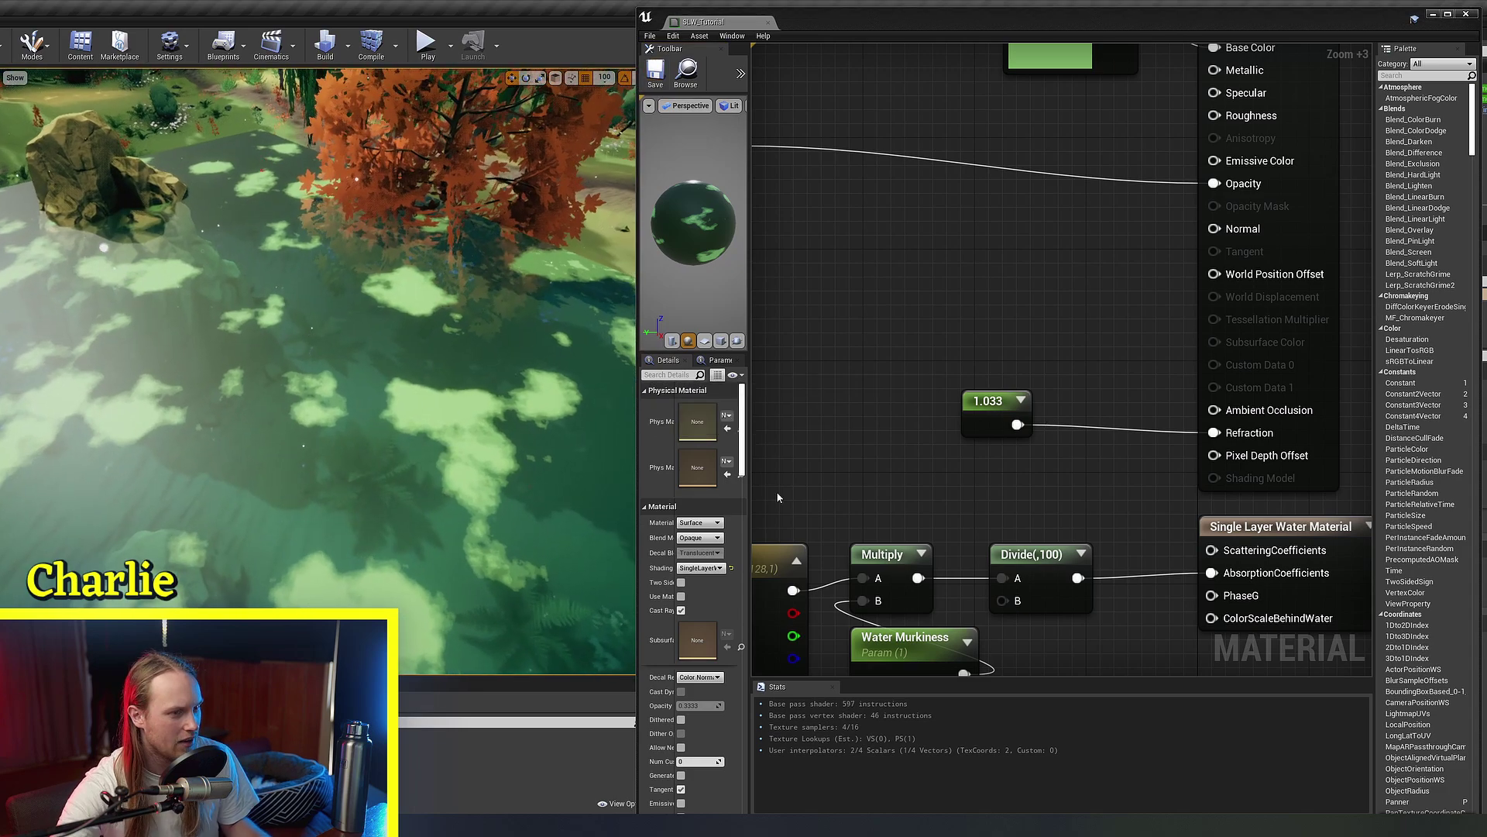
left_click(996, 411)
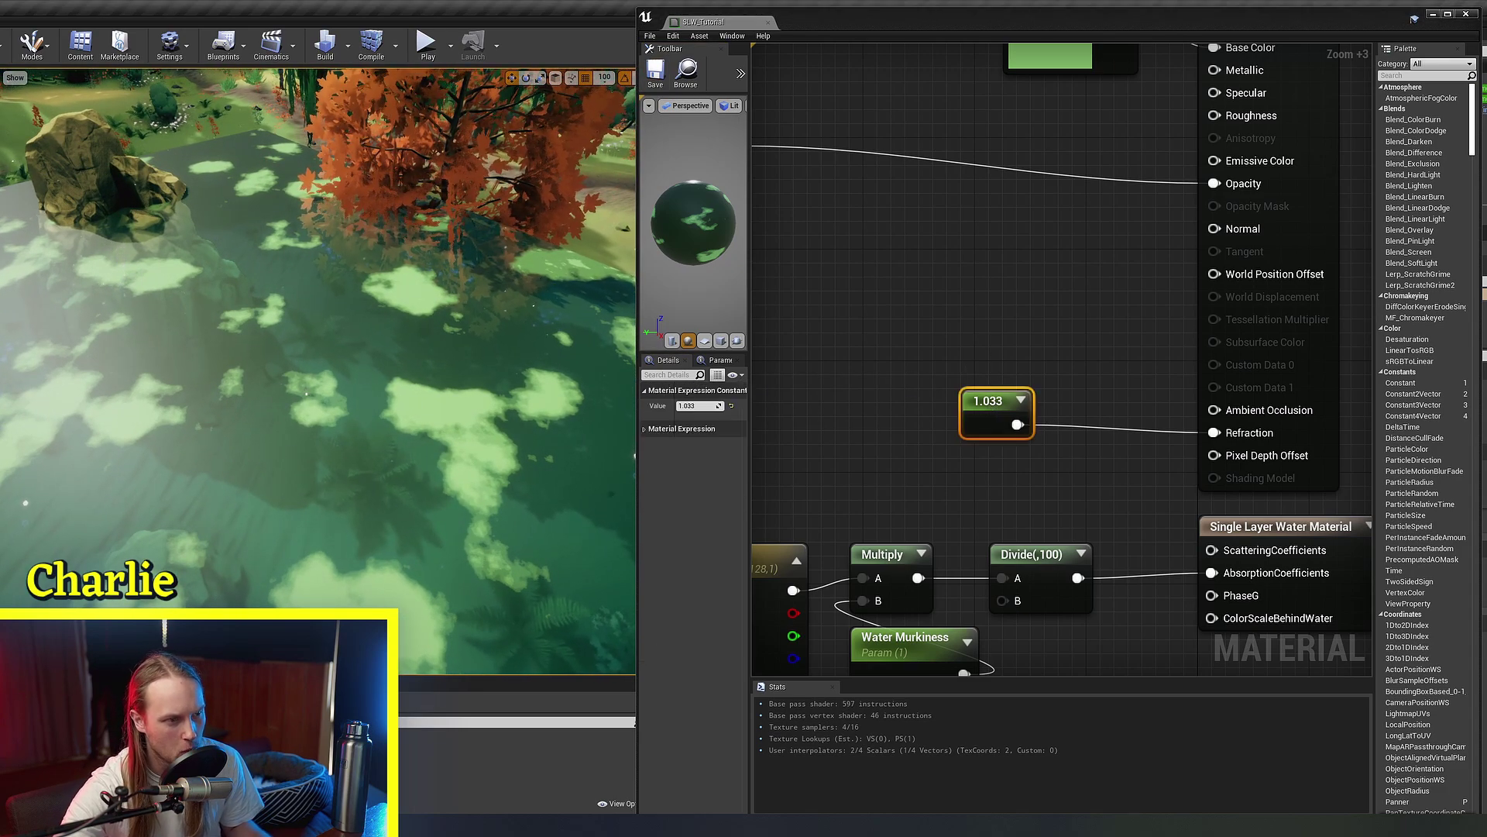
left_click(1084, 446)
Step: Add another Texture Sample node in the empty area near the Refraction constant
scroll(1085, 442, "down", 3)
scroll(1065, 431, "up", 6, "ctrl")
right_click_drag(1199, 385, 1177, 340)
right_click_drag(778, 393, 1020, 391)
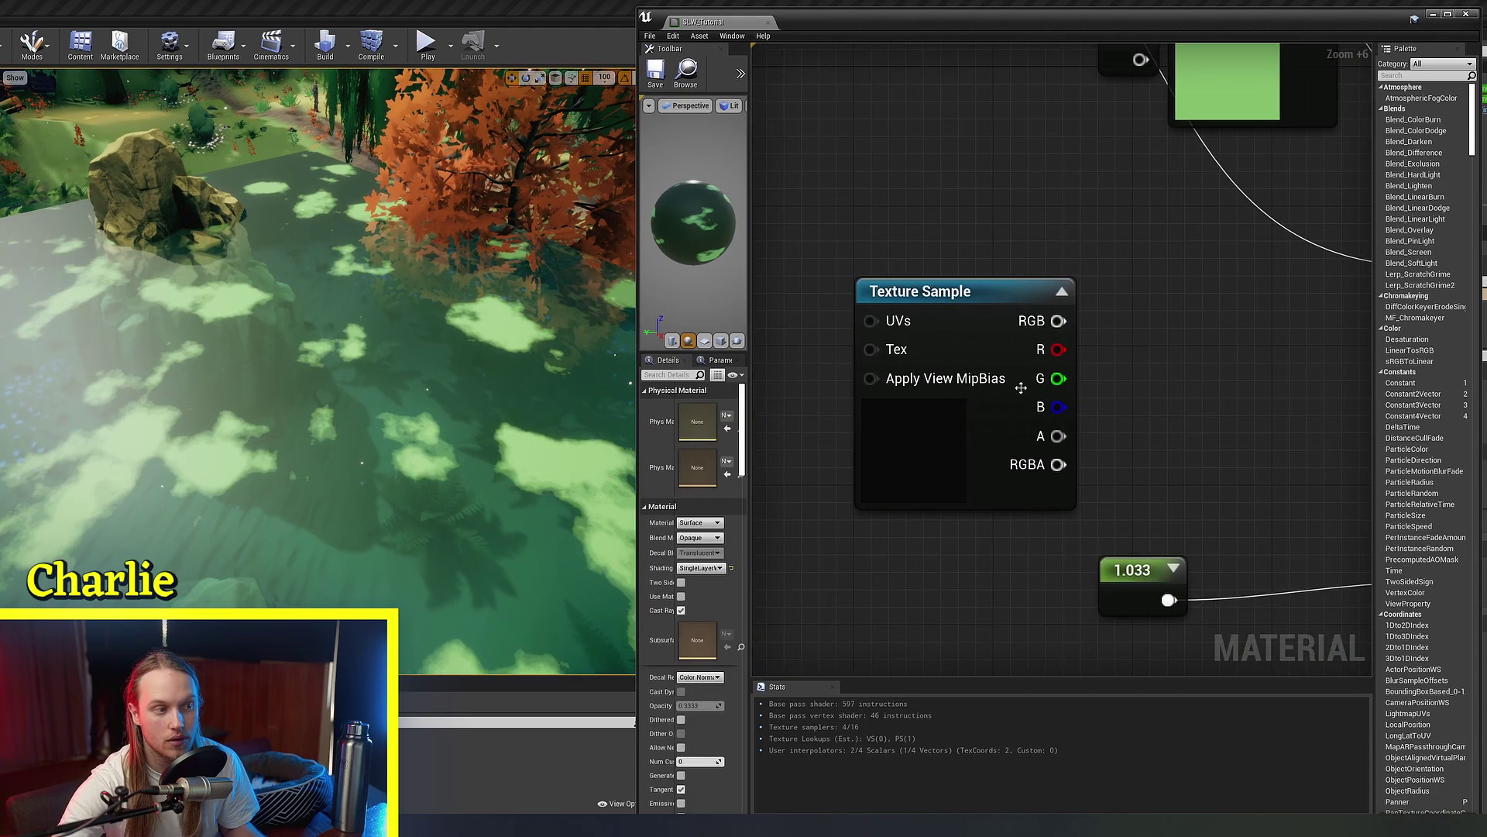
left_click_drag(968, 426, 864, 409)
right_click_drag(864, 406, 1062, 384)
scroll(1044, 405, "down", 2)
left_click_drag(1044, 405, 846, 420)
right_click_drag(847, 420, 1010, 457)
left_click(1162, 454)
left_click_drag(1062, 309, 1165, 325)
Step: Assign the water_n texture to the new Texture Sample node, searching the texture list for "water"
left_click(961, 403)
left_click(960, 403)
left_click(727, 513)
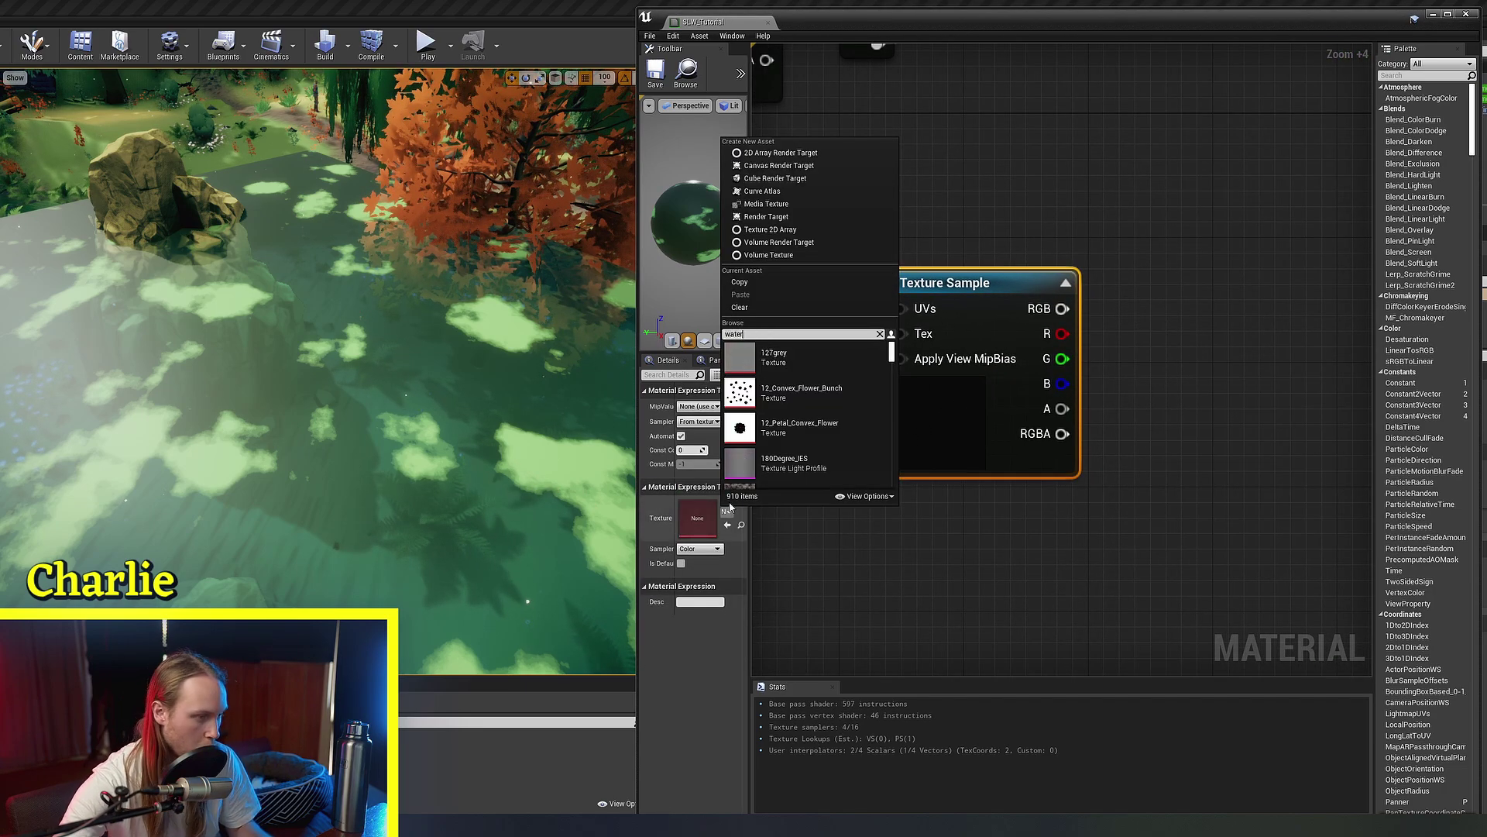
type("water")
scroll(805, 434, "down", 3)
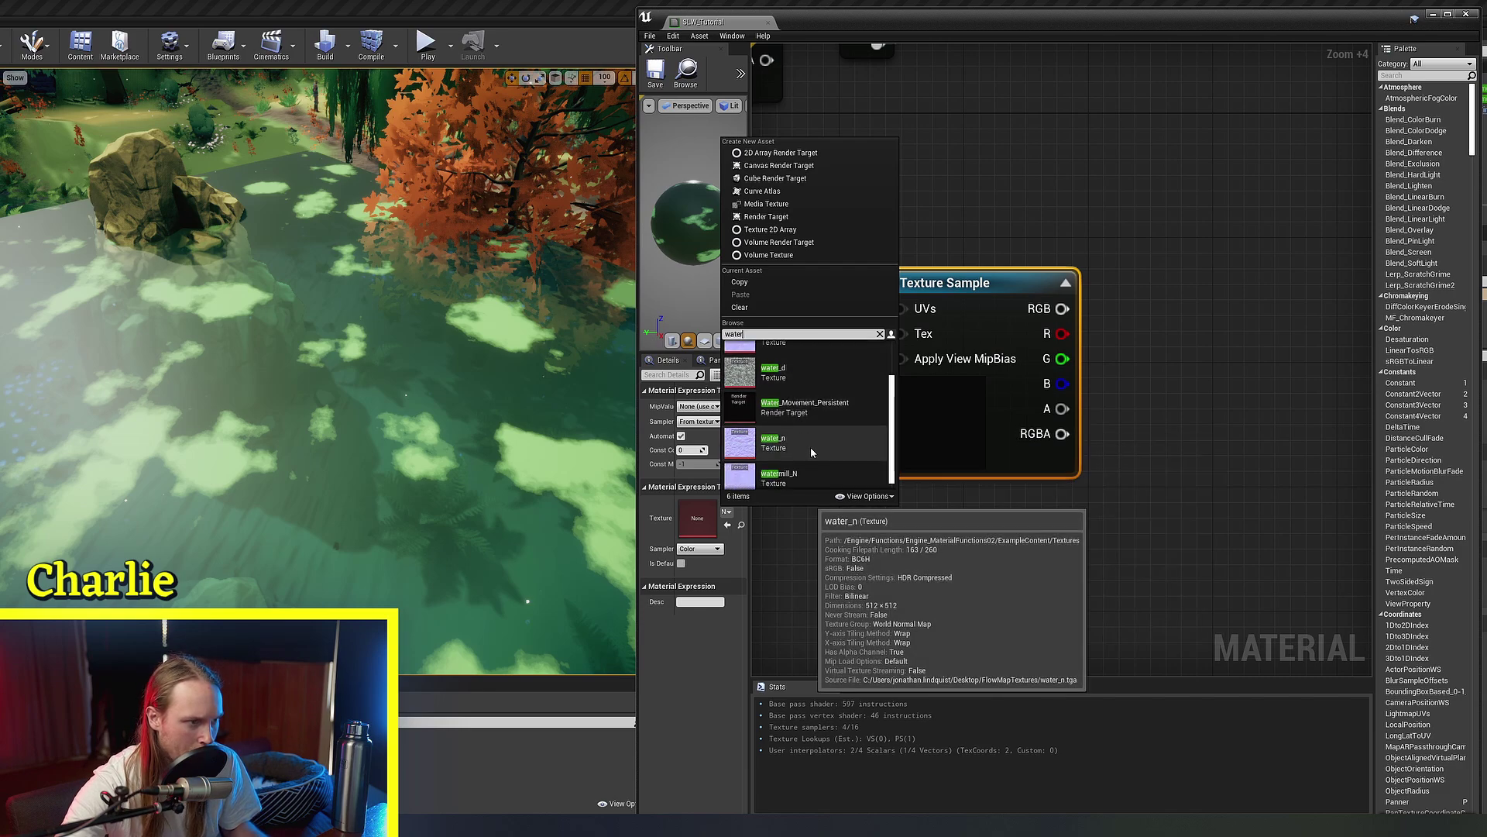
left_click(811, 446)
Step: Move the water_n Texture Sample node up slightly and place a duplicate of it directly below
left_click_drag(939, 443, 939, 397)
key("ctrl+c")
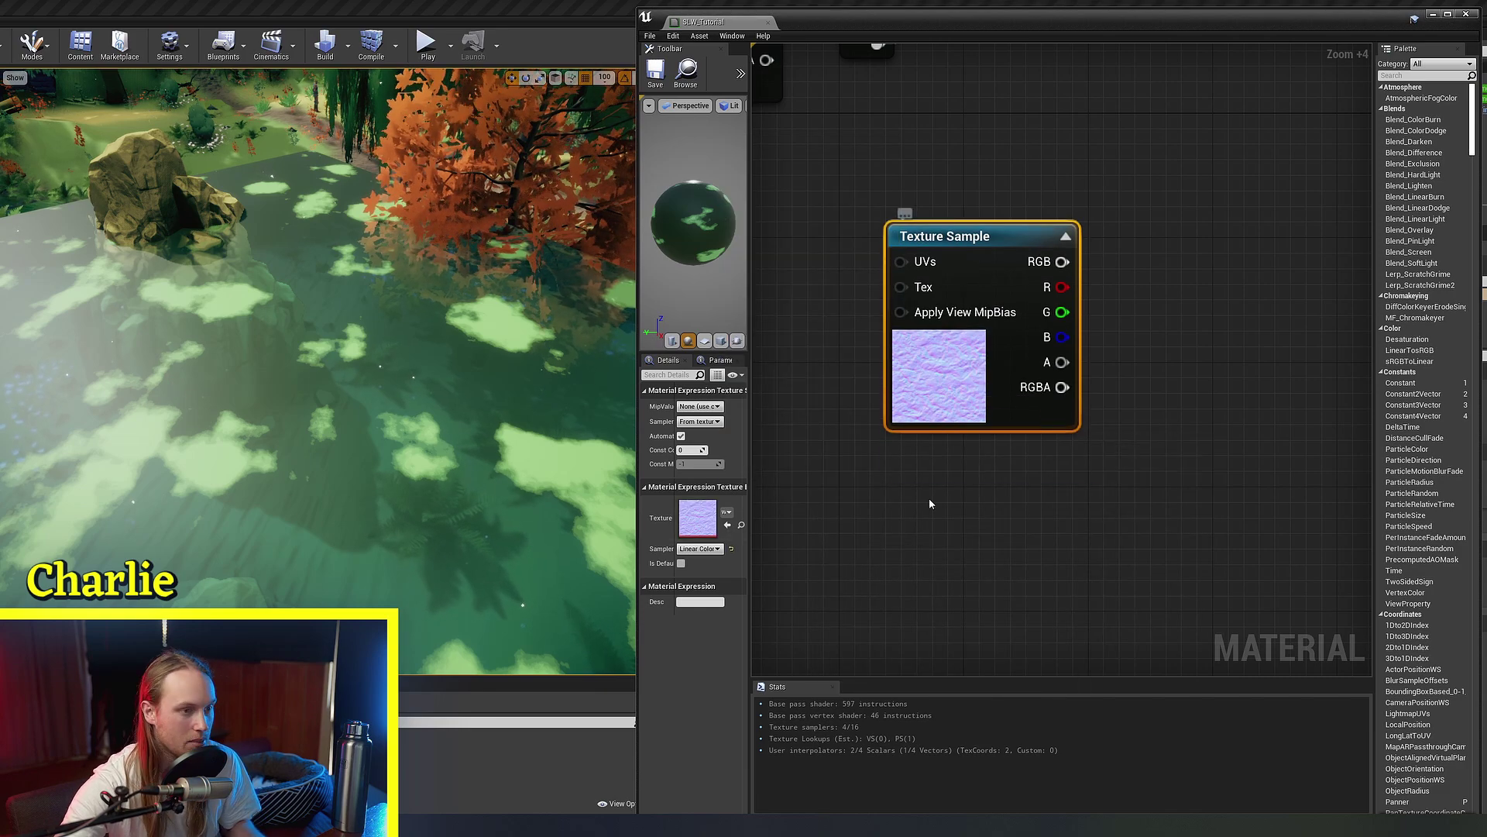
key("ctrl+v")
left_click_drag(1002, 594, 971, 564)
Step: Add a Panner node, connect it to the upper water_n Texture Sample's UVs, and place it beside that node
right_click_drag(914, 504, 1177, 513)
right_click(889, 360)
type("panner")
key("Return")
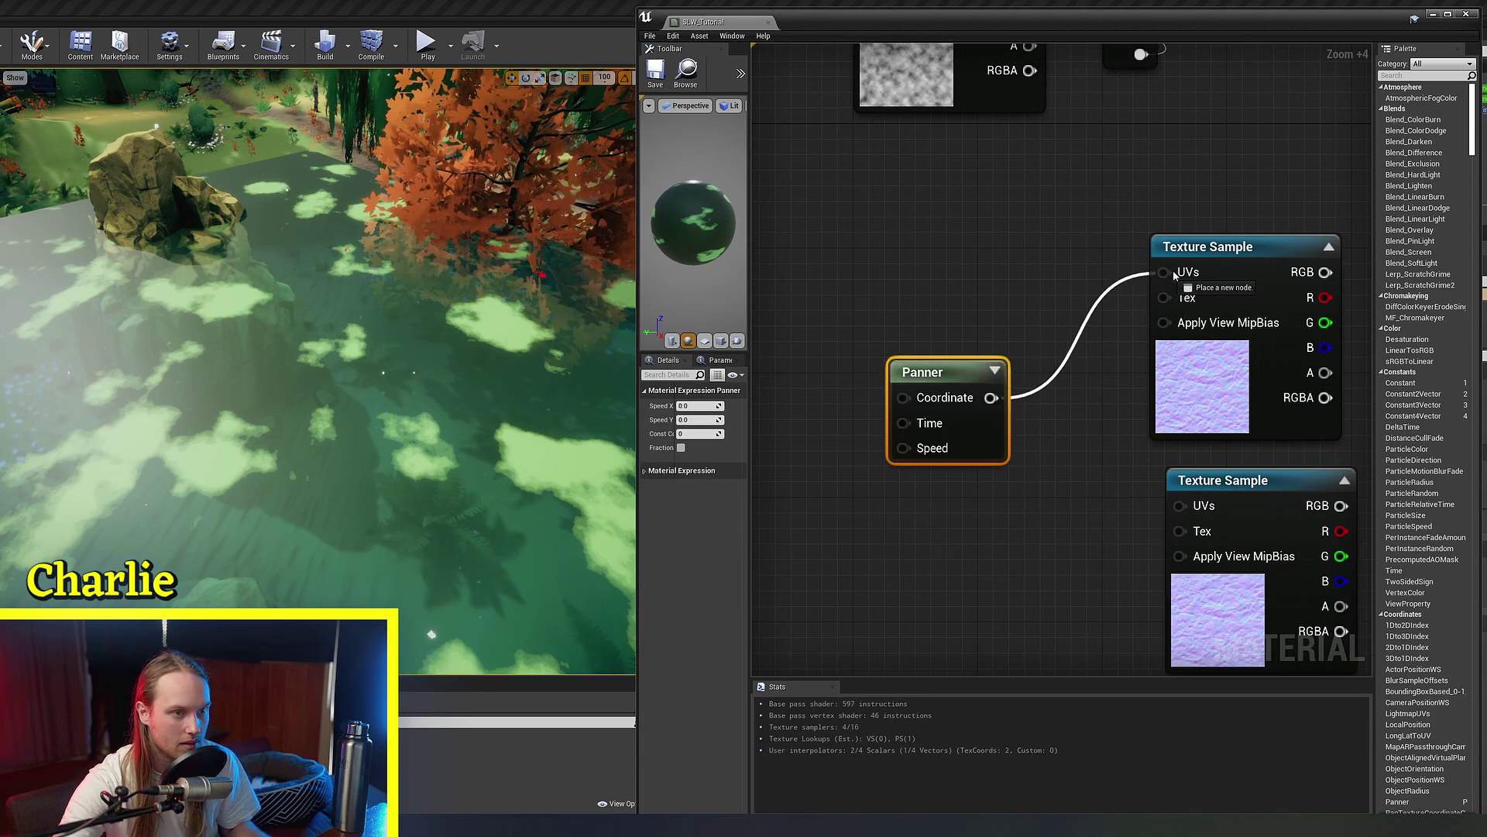
left_click_drag(978, 432, 983, 357)
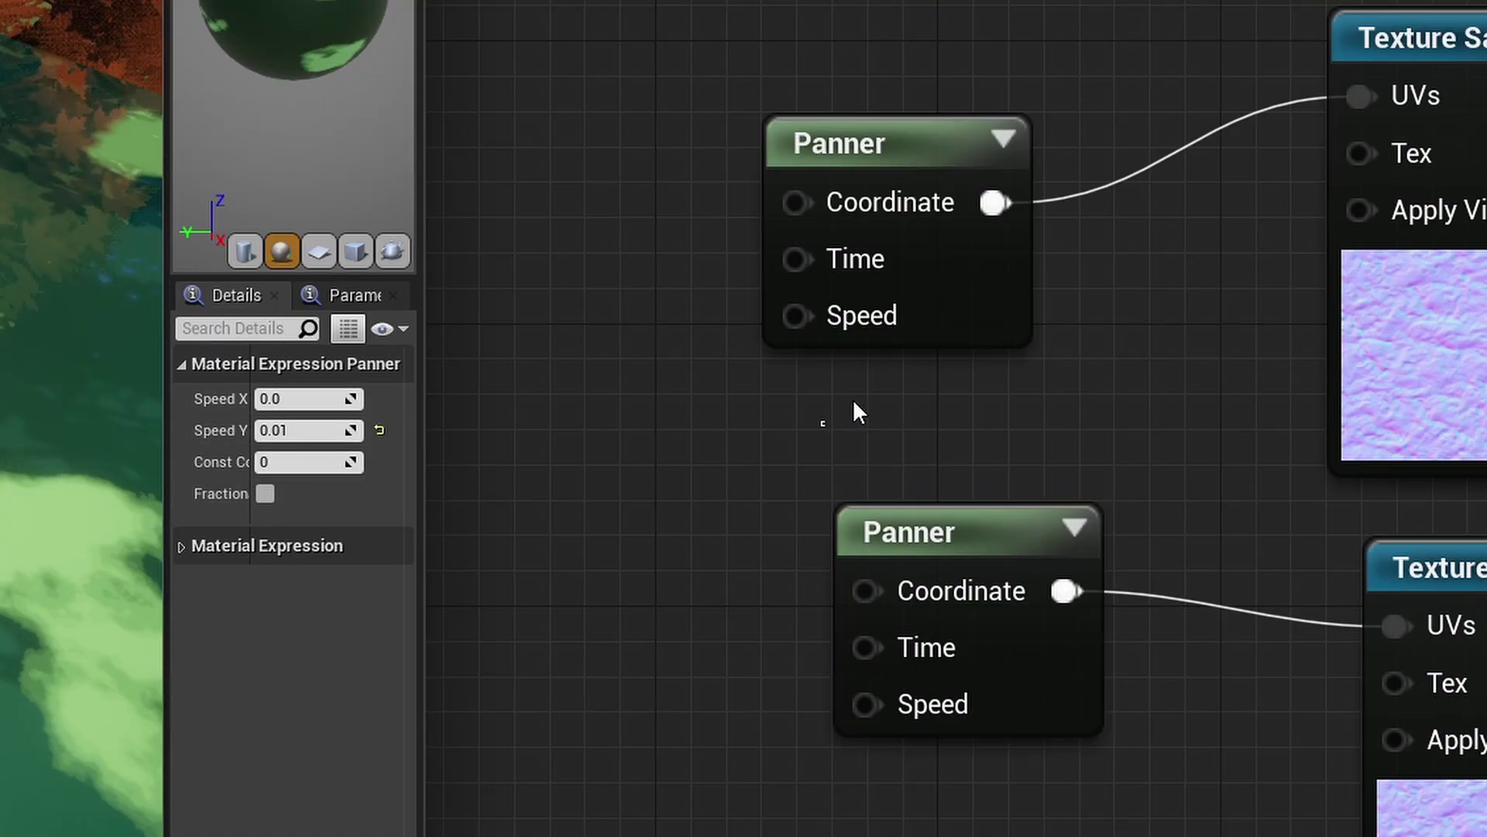
Step: Feed the upper Panner's Coordinate input from a TexCoord node with U and V tiling of 1.73
left_click(898, 341)
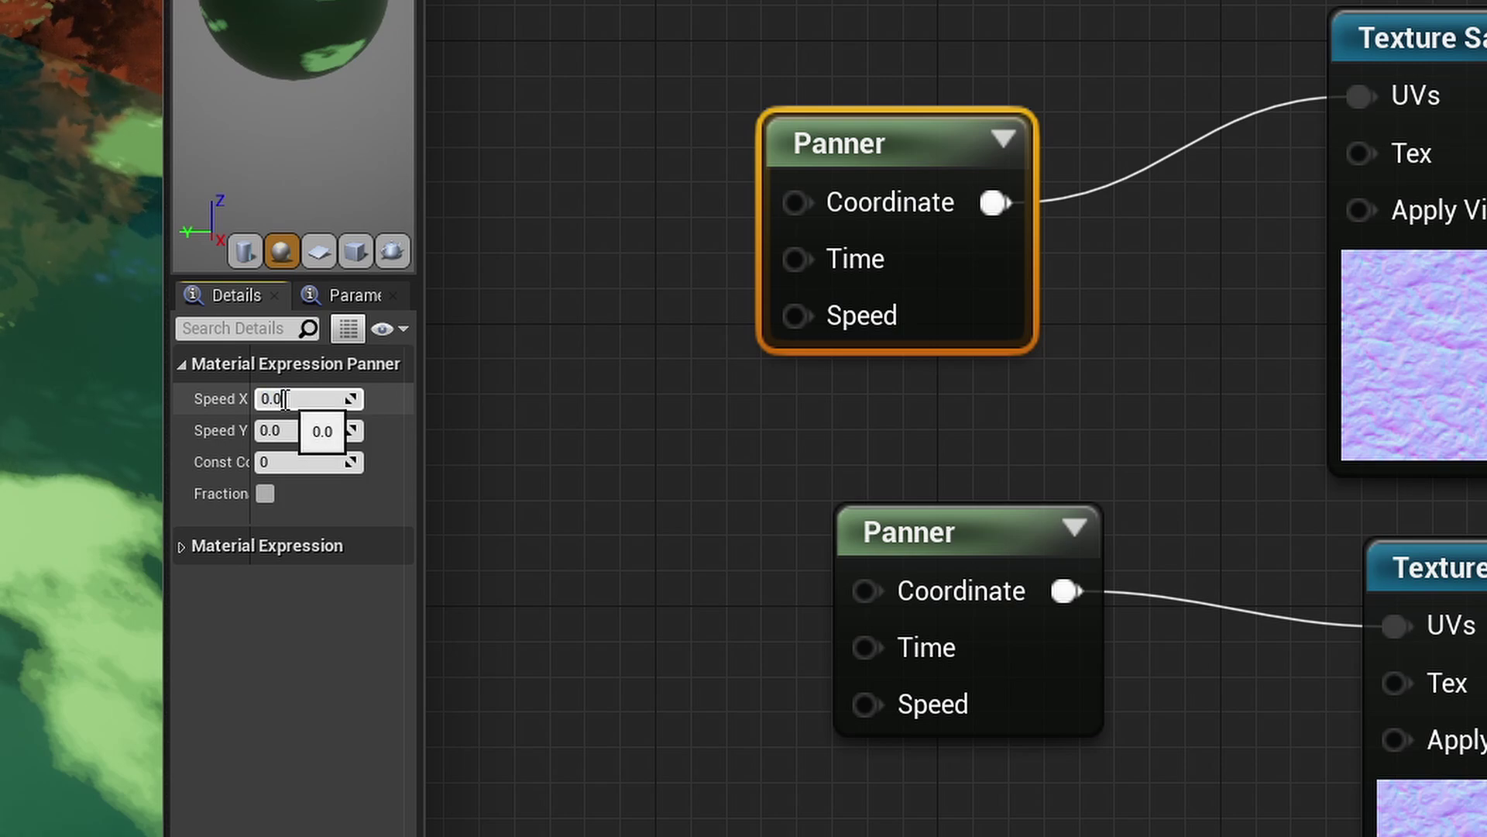
left_click(618, 493)
left_click(873, 198)
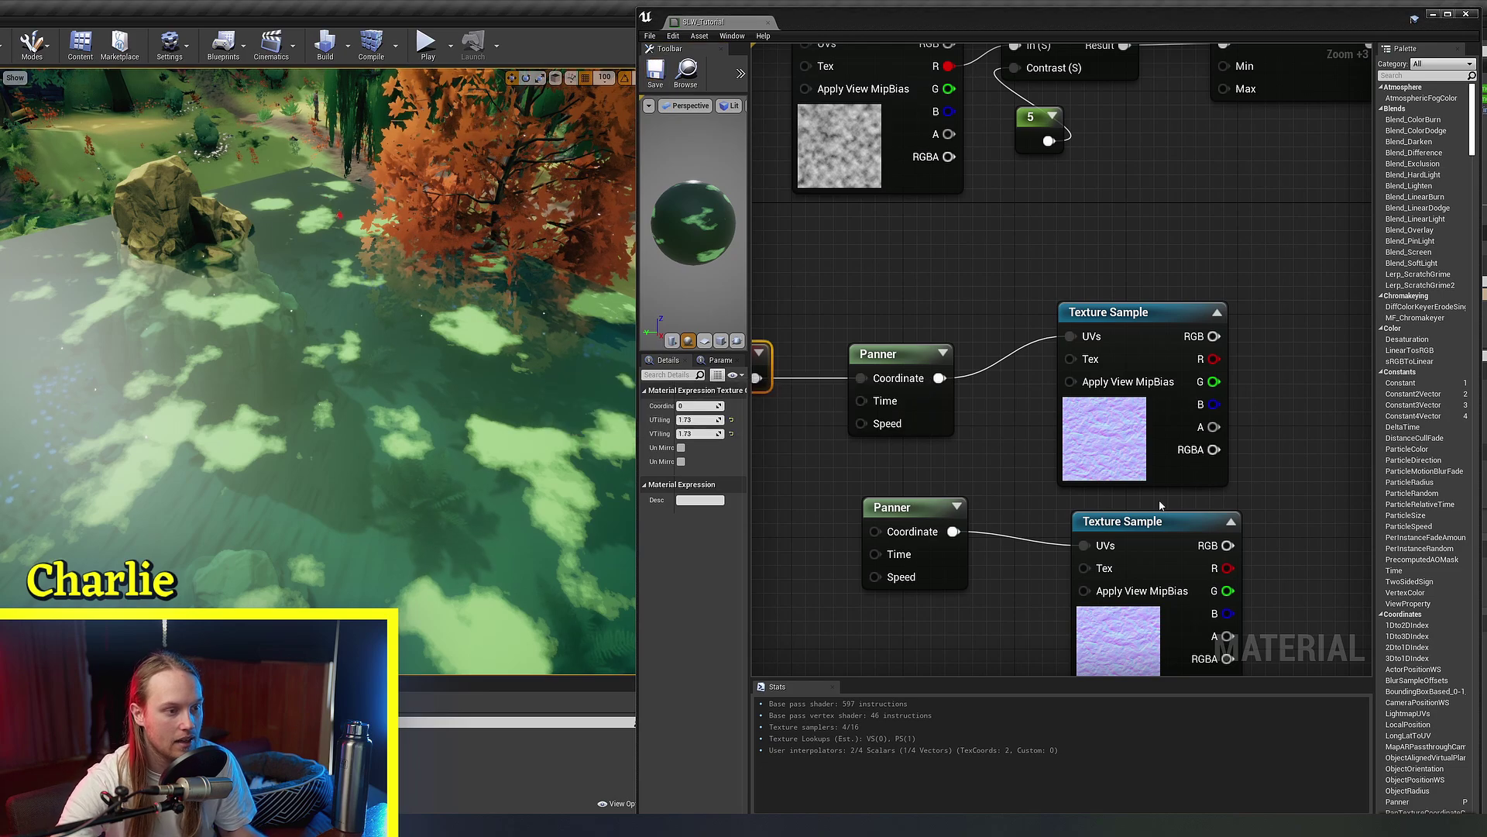
Step: Combine both water_n samples in a BlendAngleCorrectedNormals node, using the upper as BaseNormal and the lower as AdditionalNormal
right_click_drag(1156, 530, 963, 481)
left_click_drag(1036, 492, 1107, 493)
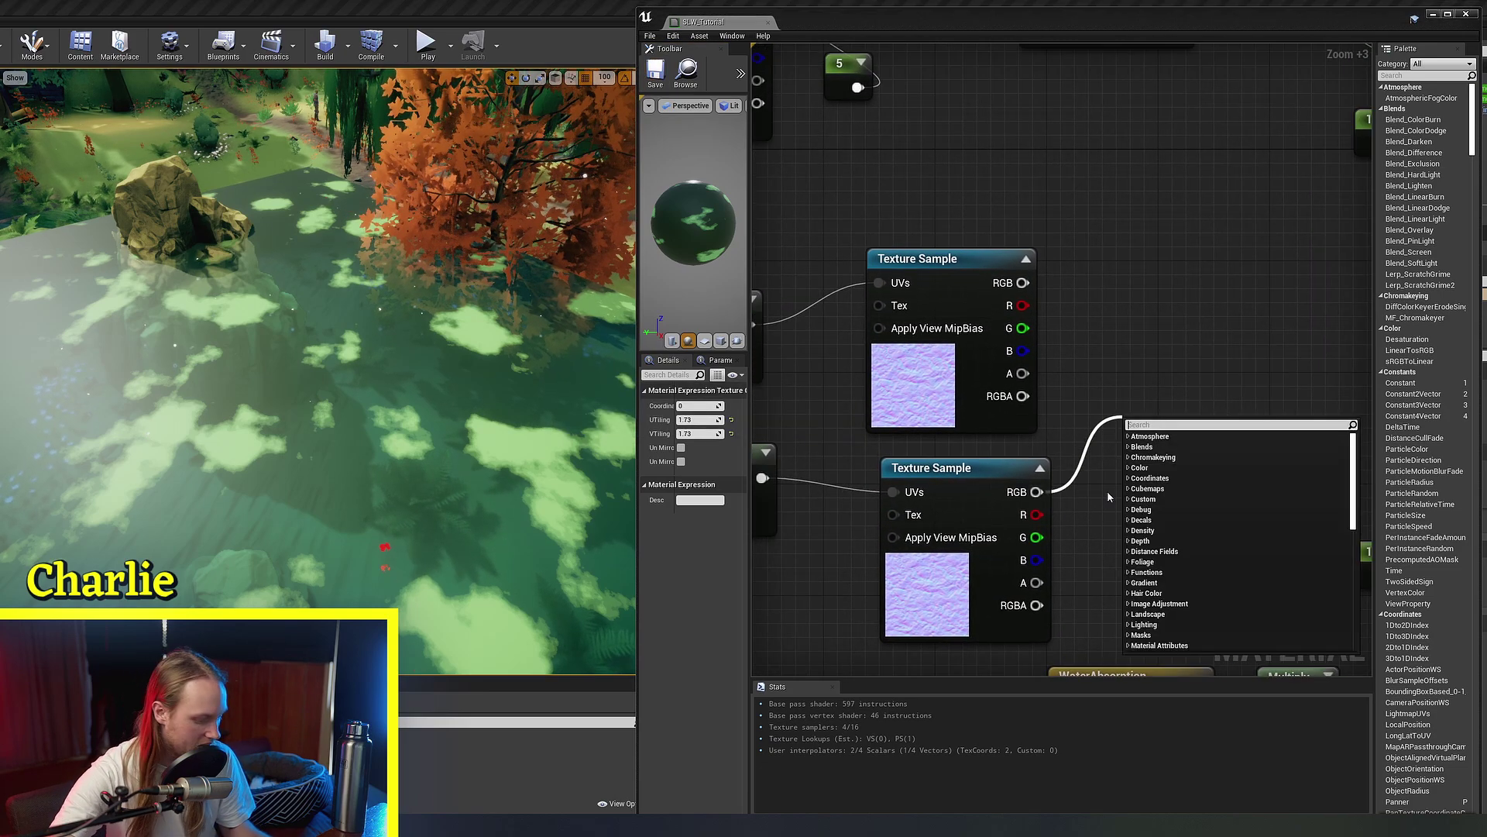
type("blend angle")
key("Return")
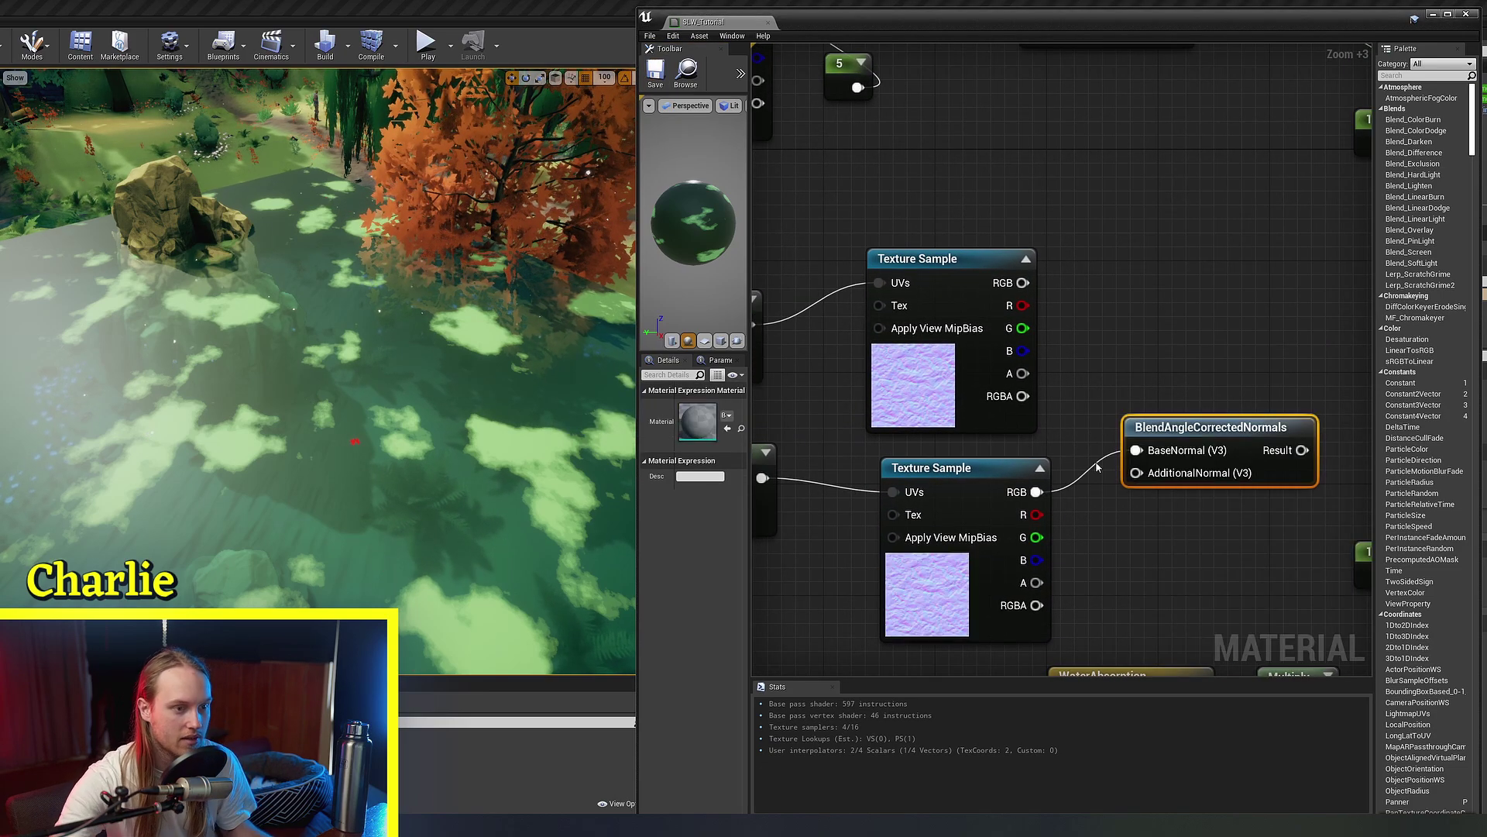
left_click_drag(1171, 431, 1163, 374)
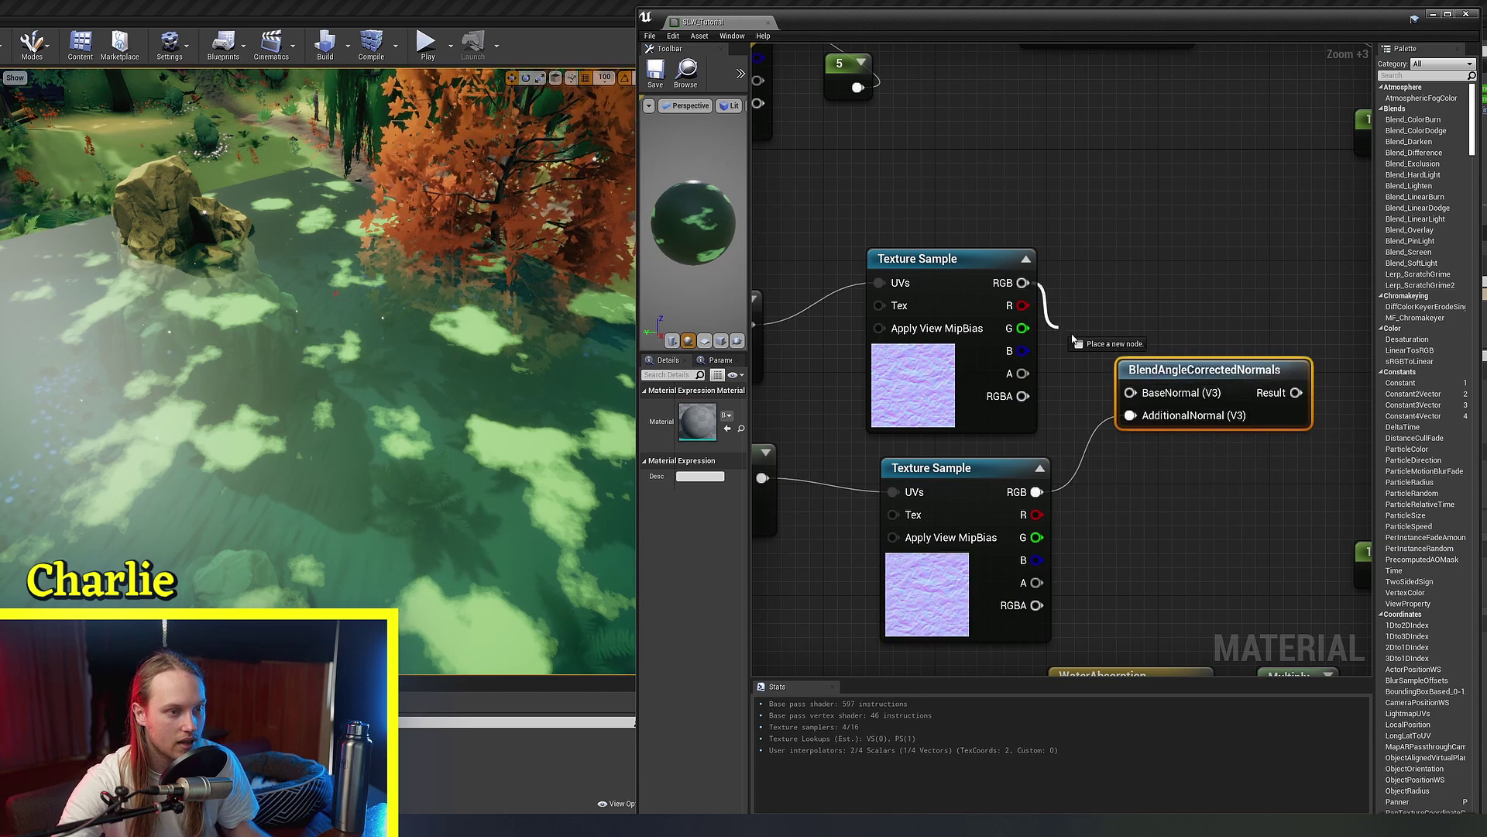
Step: Connect the blended normals to the material's Normal input, save the material, and check the rippled water in the level
right_click_drag(1165, 382, 963, 370)
left_click_drag(1094, 380, 1274, 344)
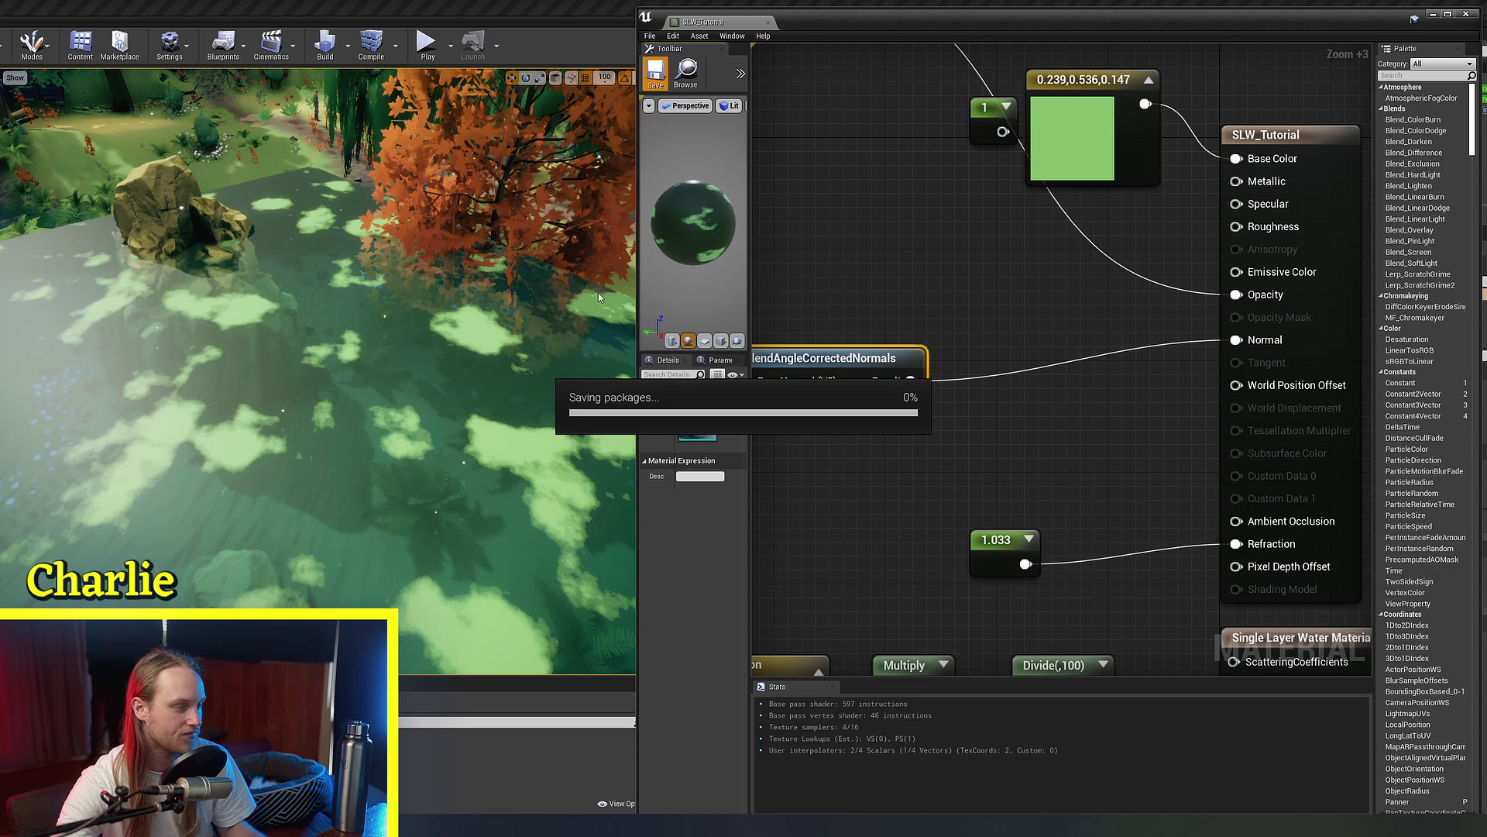
right_click_drag(509, 373, 509, 374)
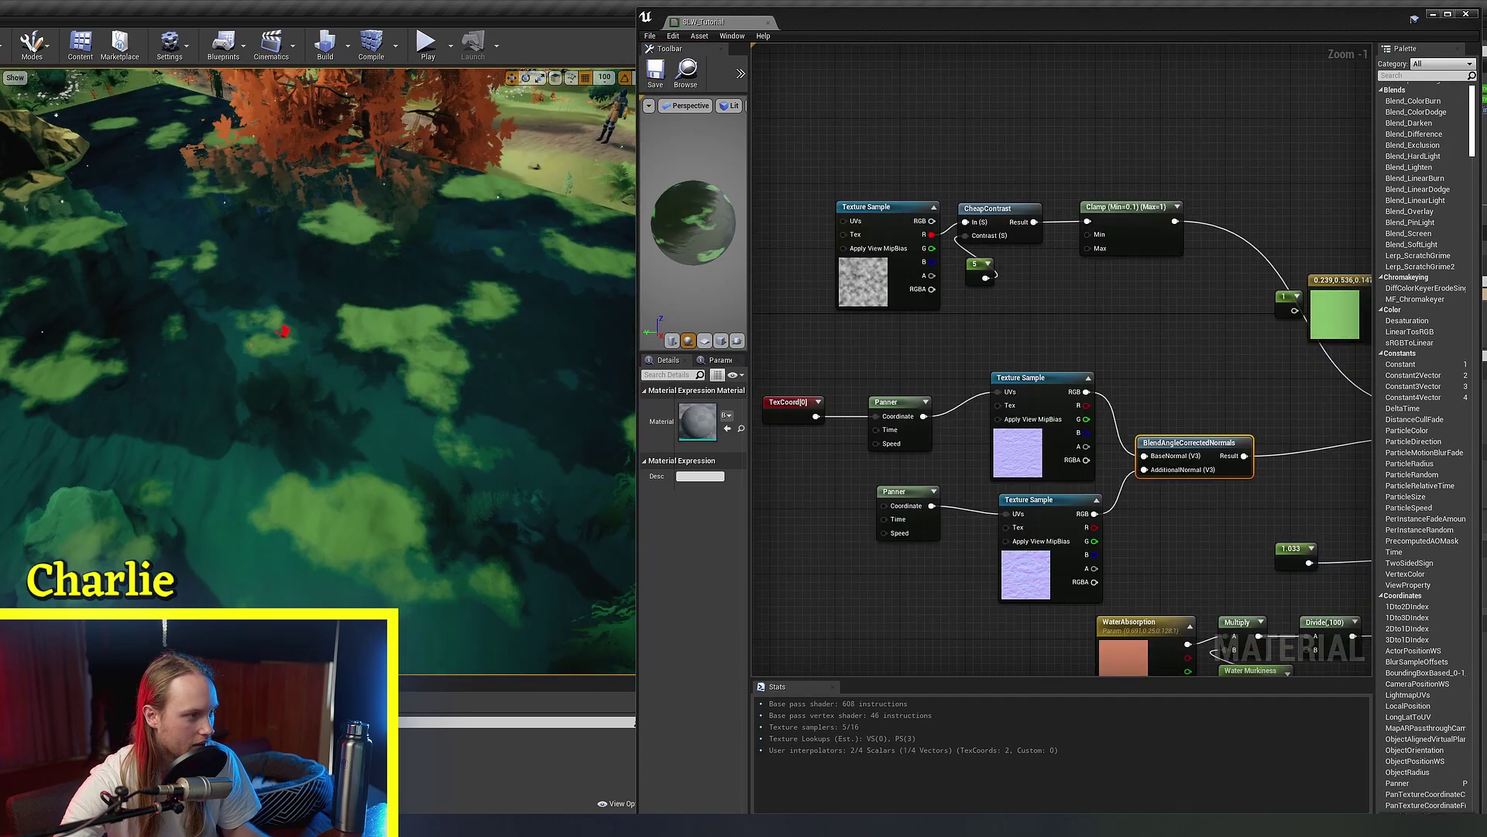
right_click_drag(439, 427, 190, 478)
Step: Set the constant feeding Refraction to 1.33 and check the distortion on the water surface
right_click_drag(1253, 498, 960, 356)
scroll(977, 463, "up", 3, "ctrl")
right_click_drag(977, 463, 1036, 455)
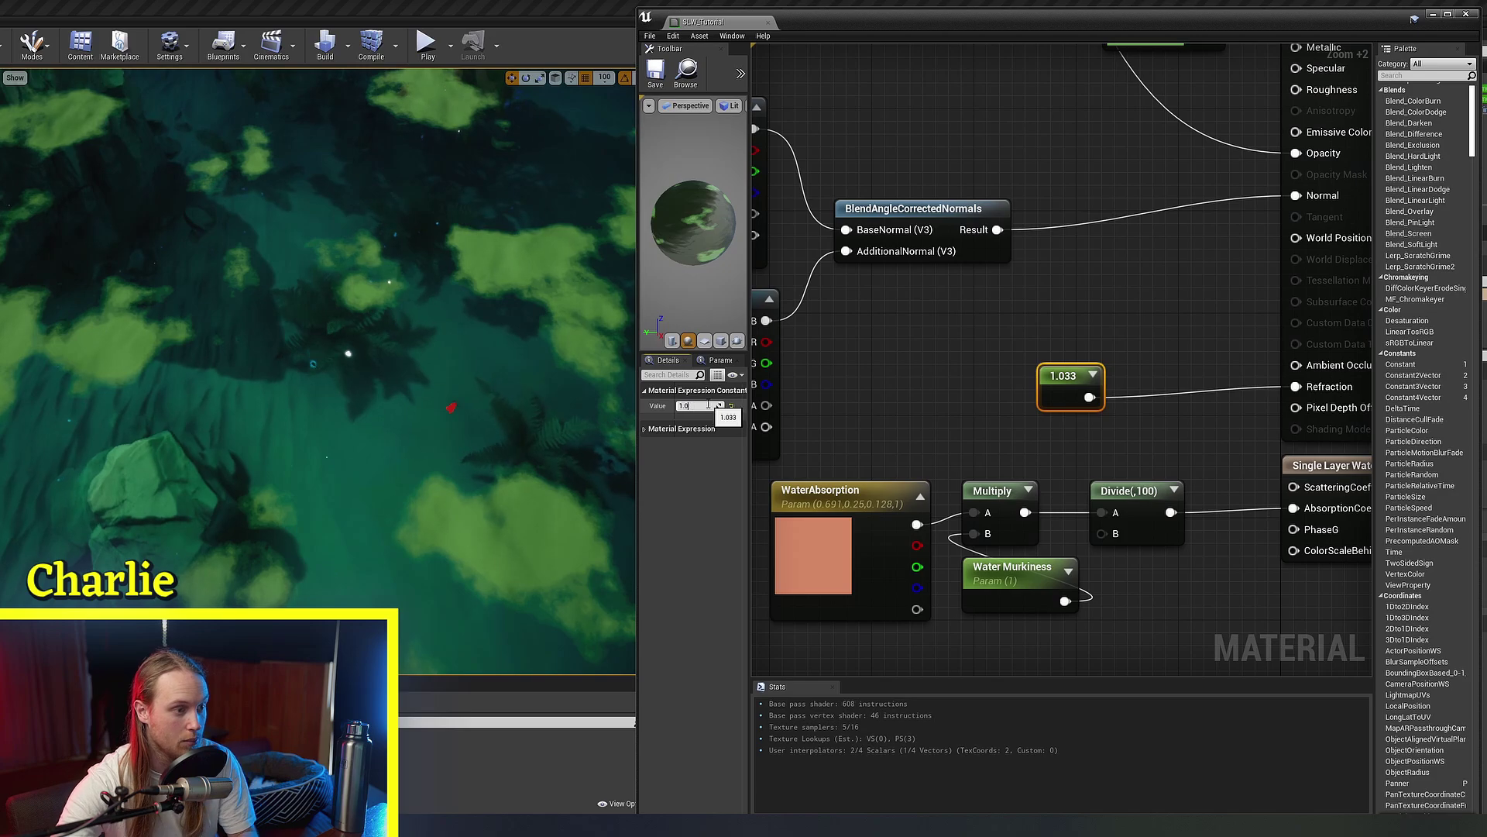
left_click(719, 406)
type("1.")
type("33")
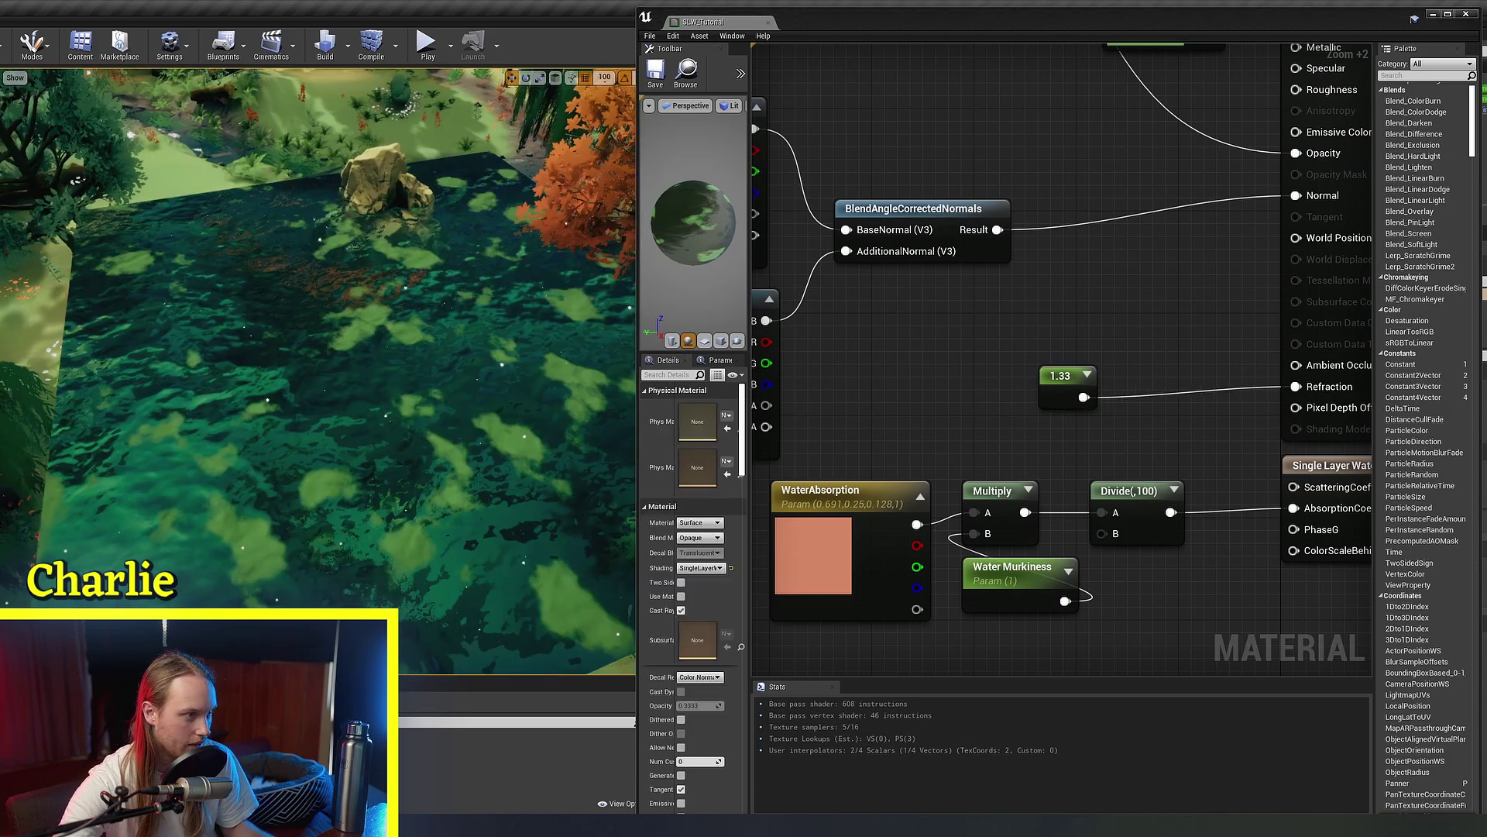
right_click_drag(439, 428, 440, 427)
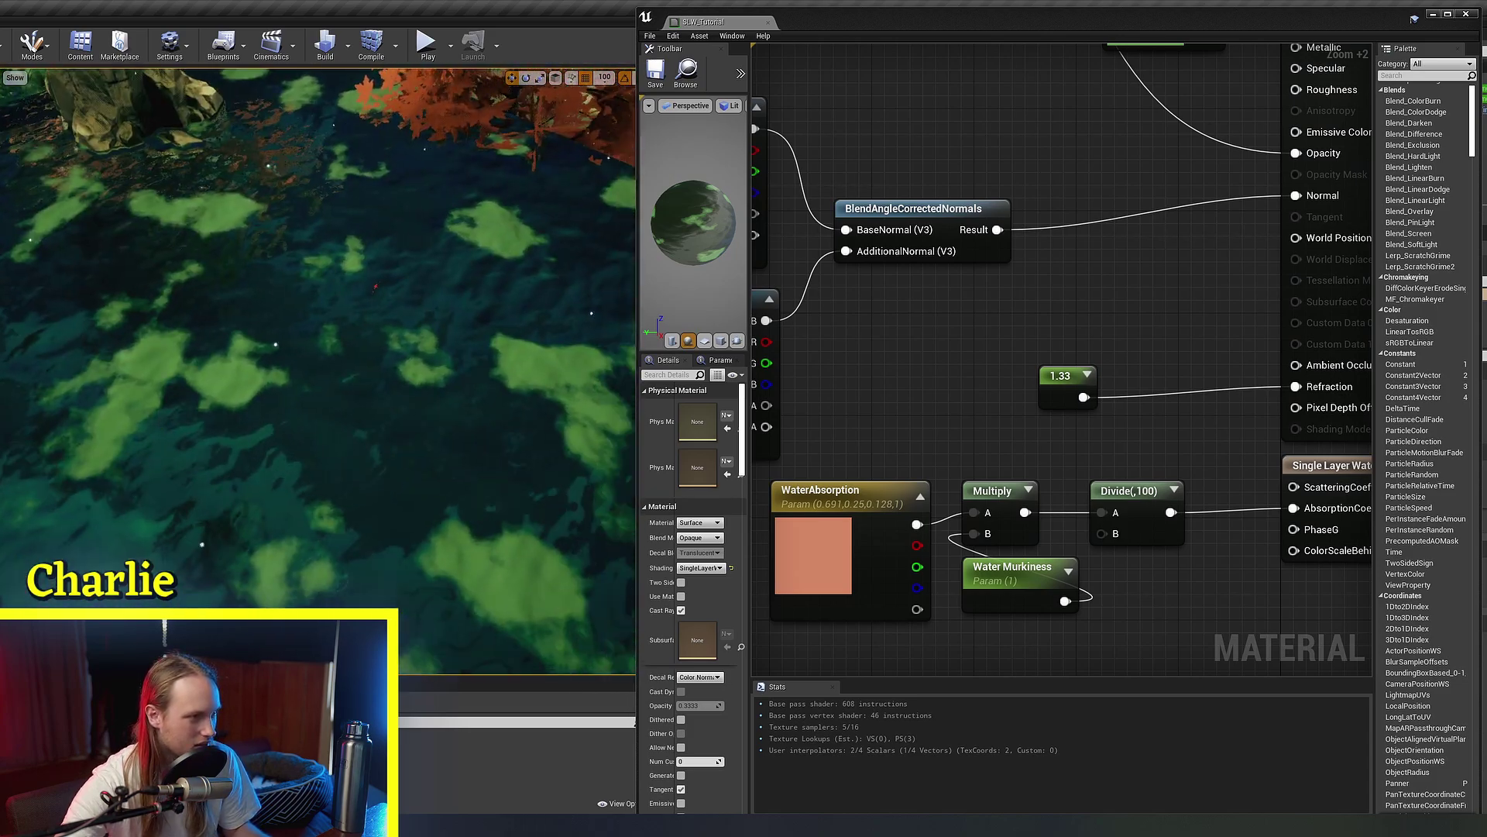
Step: Delete the green colour constant that feeds the Base Color input
right_click_drag(999, 231, 1088, 279)
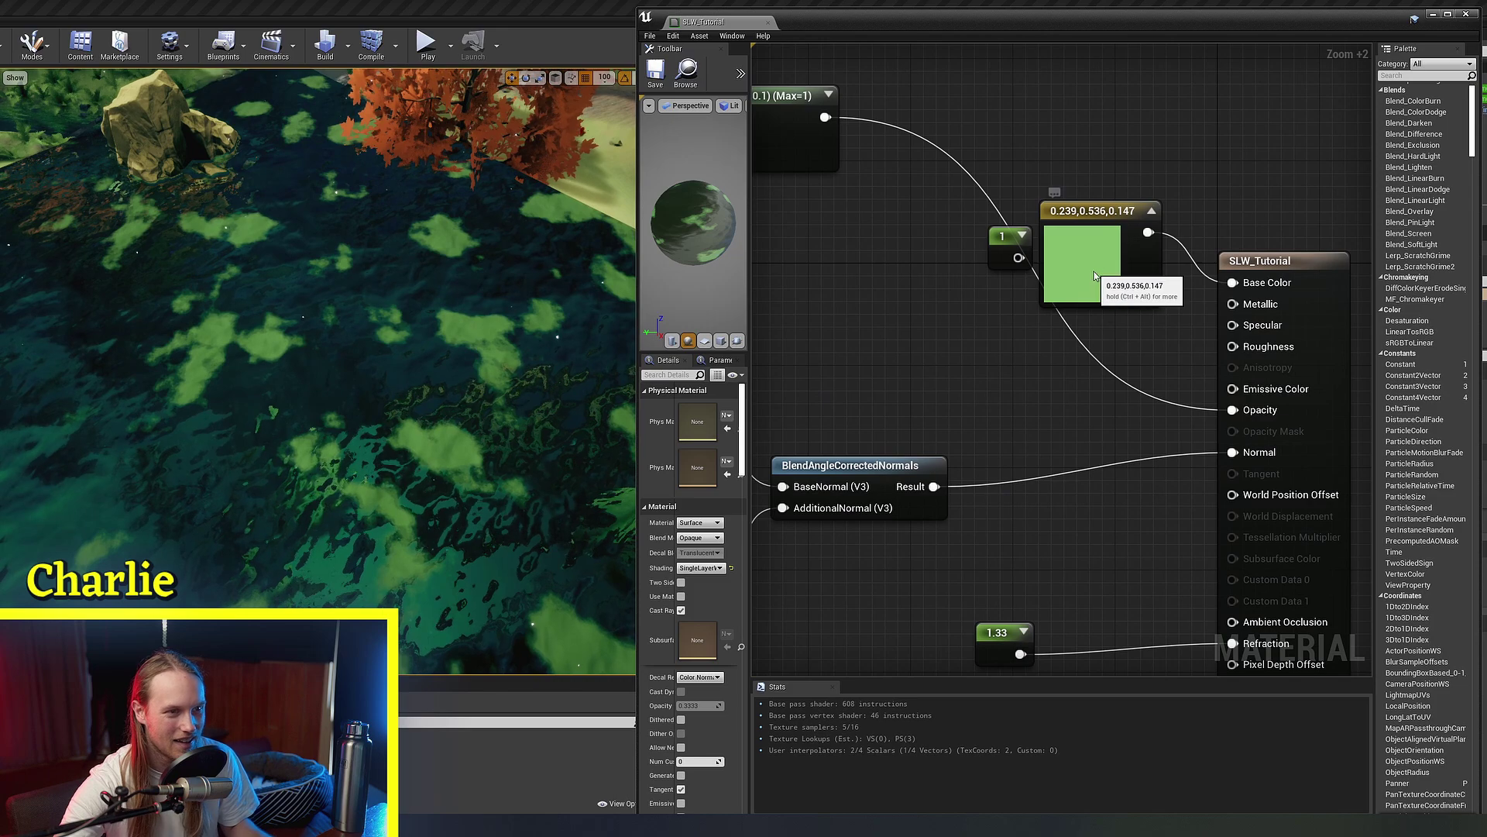
key("Delete")
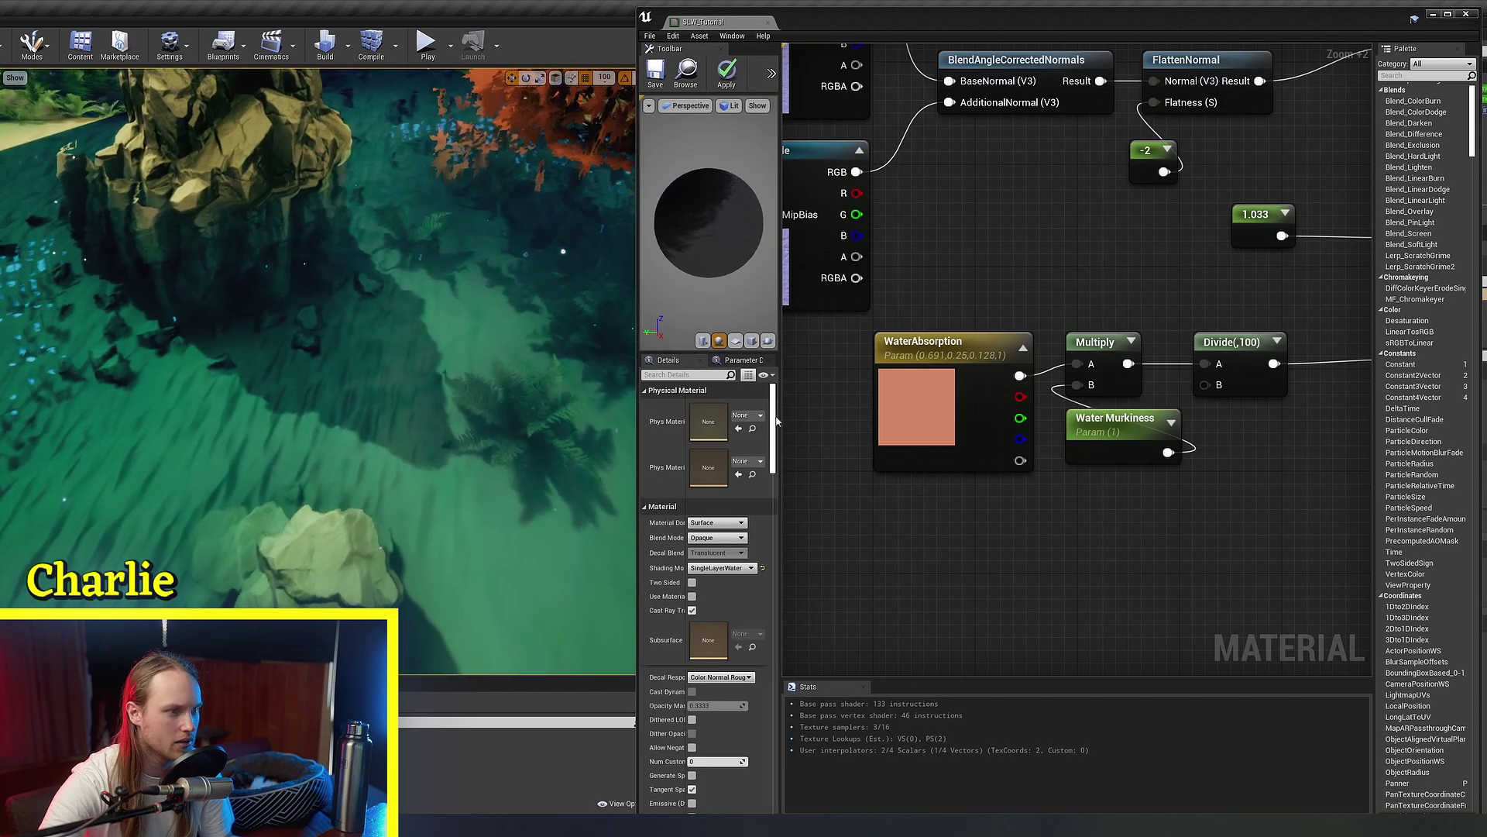
Step: Move the WaterAbsorption, Water Murkiness, Multiply and Divide nodes down to clear space below the normal map nodes
scroll(1021, 319, "down", 2)
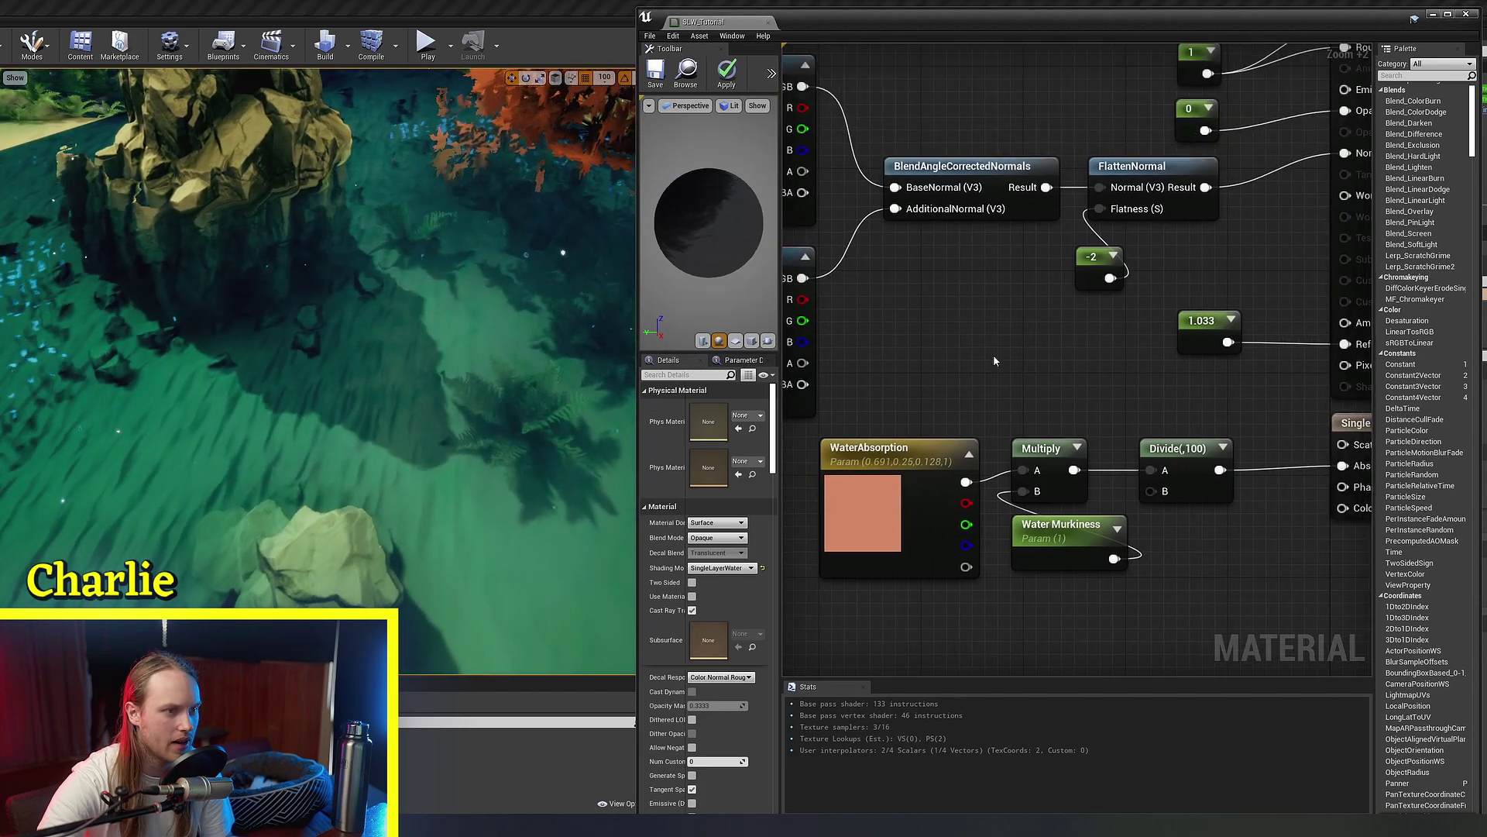
left_click_drag(986, 395, 949, 637)
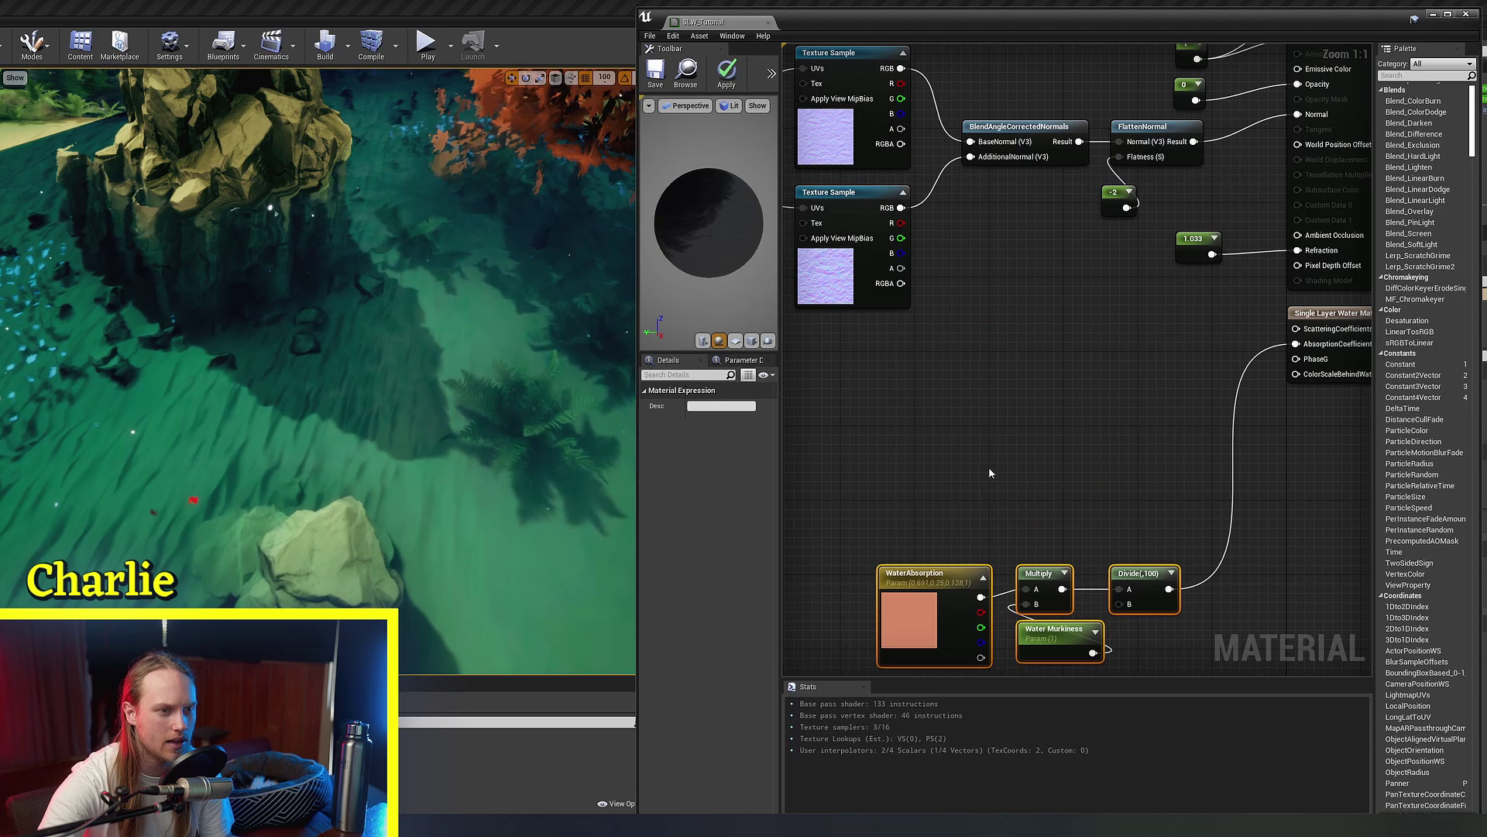
left_click(998, 454)
Step: Examine the water around the large rock and the Refraction input on the material's output node
right_click_drag(1120, 402, 966, 504)
right_click(1088, 448)
right_click_drag(268, 211, 310, 182)
key("w")
mouse_move(277, 409)
right_mouse_down()
mouse_move(268, 395)
mouse_move(277, 409)
right_mouse_up()
key("s")
right_click_drag(449, 326, 449, 395)
right_click_drag(1000, 375, 966, 514)
scroll(1047, 290, "up", 7)
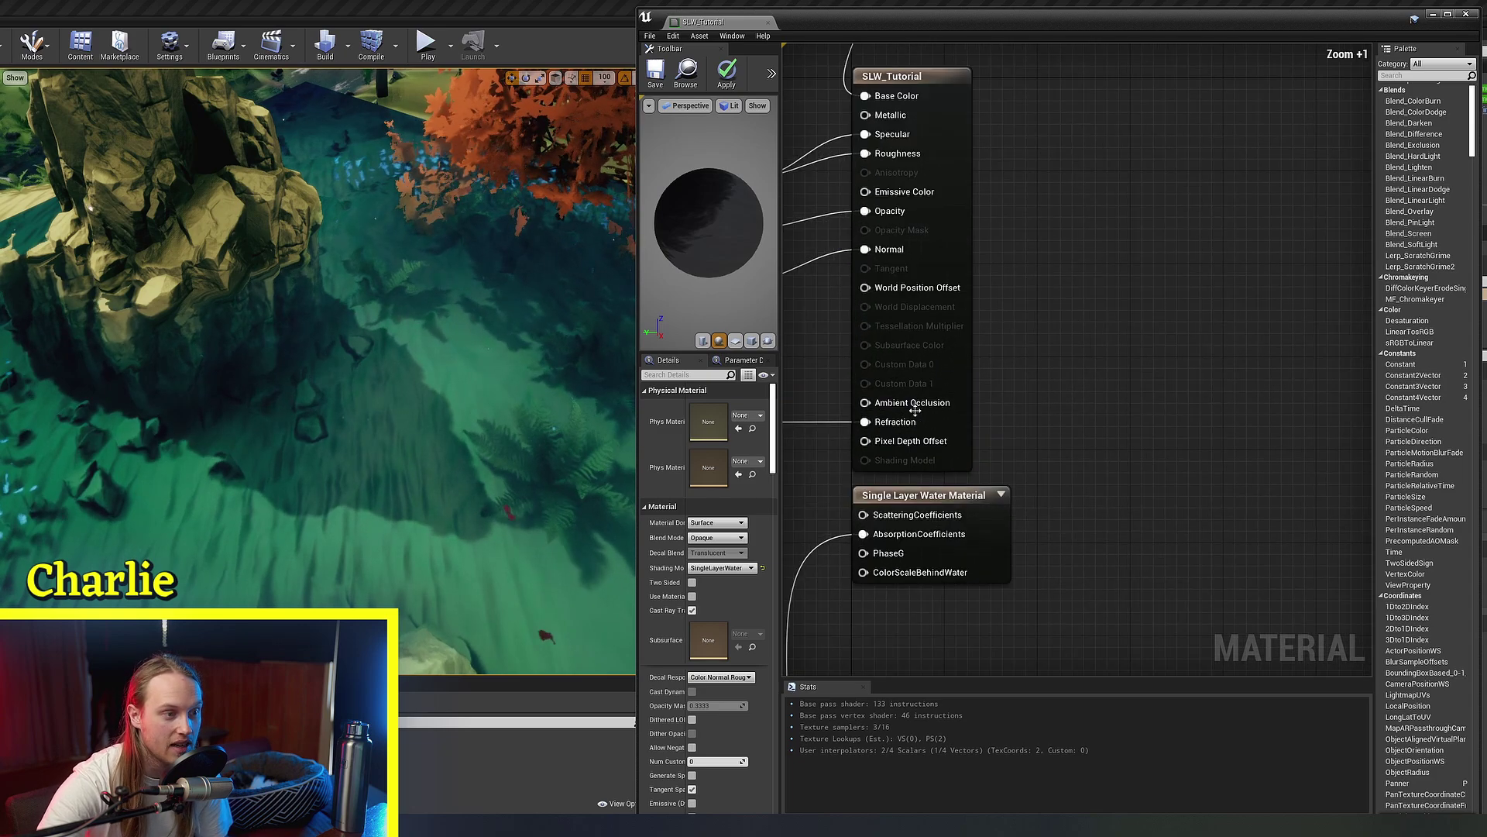
Step: Move the 1.033 refraction constant down, further away from the FlattenNormal nodes
right_click_drag(1046, 289, 1379, 244)
right_click_drag(1083, 430, 980, 343)
scroll(980, 343, "down", 3)
left_click_drag(1009, 370, 994, 445)
Step: Add a DistanceToNearestSurface node in the empty area below the water normal Texture Samples
right_click_drag(919, 441, 1066, 395)
scroll(1066, 395, "down", 2)
right_click_drag(921, 393, 1107, 385)
right_click(915, 505)
type("dista")
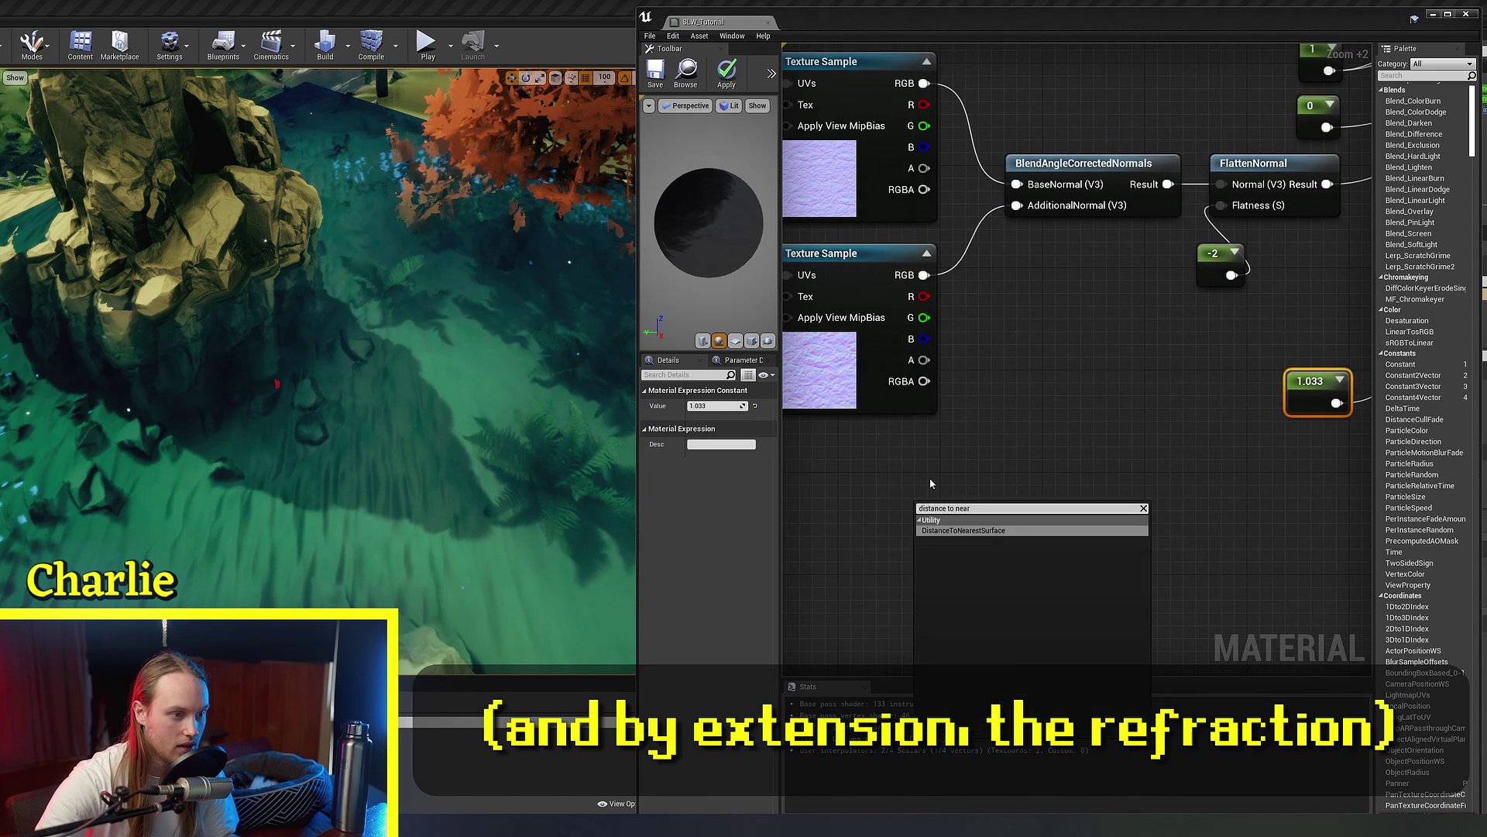
type("nce to near")
left_click(948, 530)
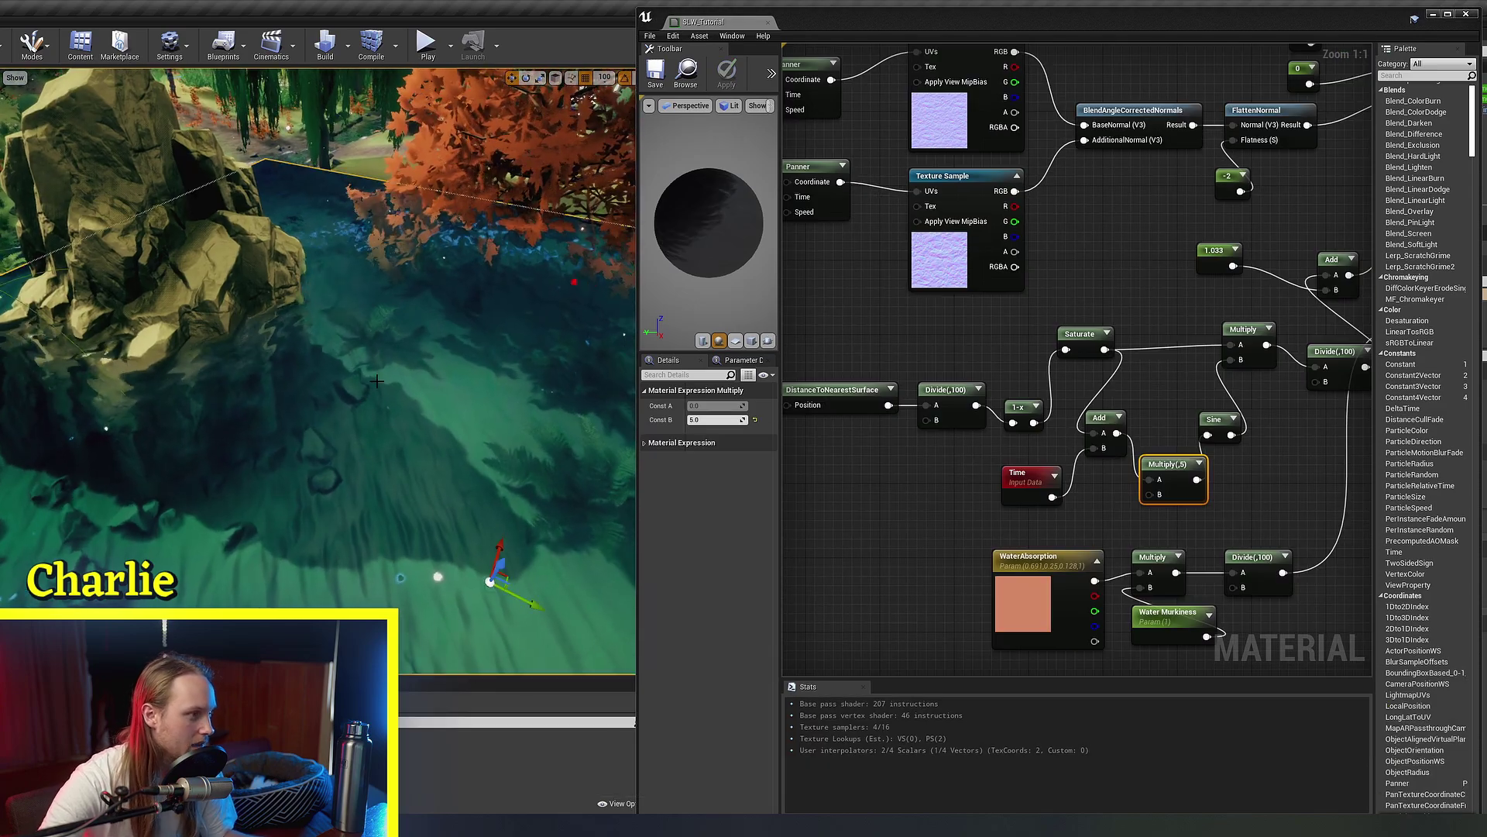
Step: Examine the water around the large rock and the node chain that drives the Refraction input
key("s")
right_click_drag(367, 382, 367, 382)
key("w")
scroll(367, 381, "down", 5)
right_click_drag(1318, 481, 1247, 502)
scroll(1137, 348, "up", 7)
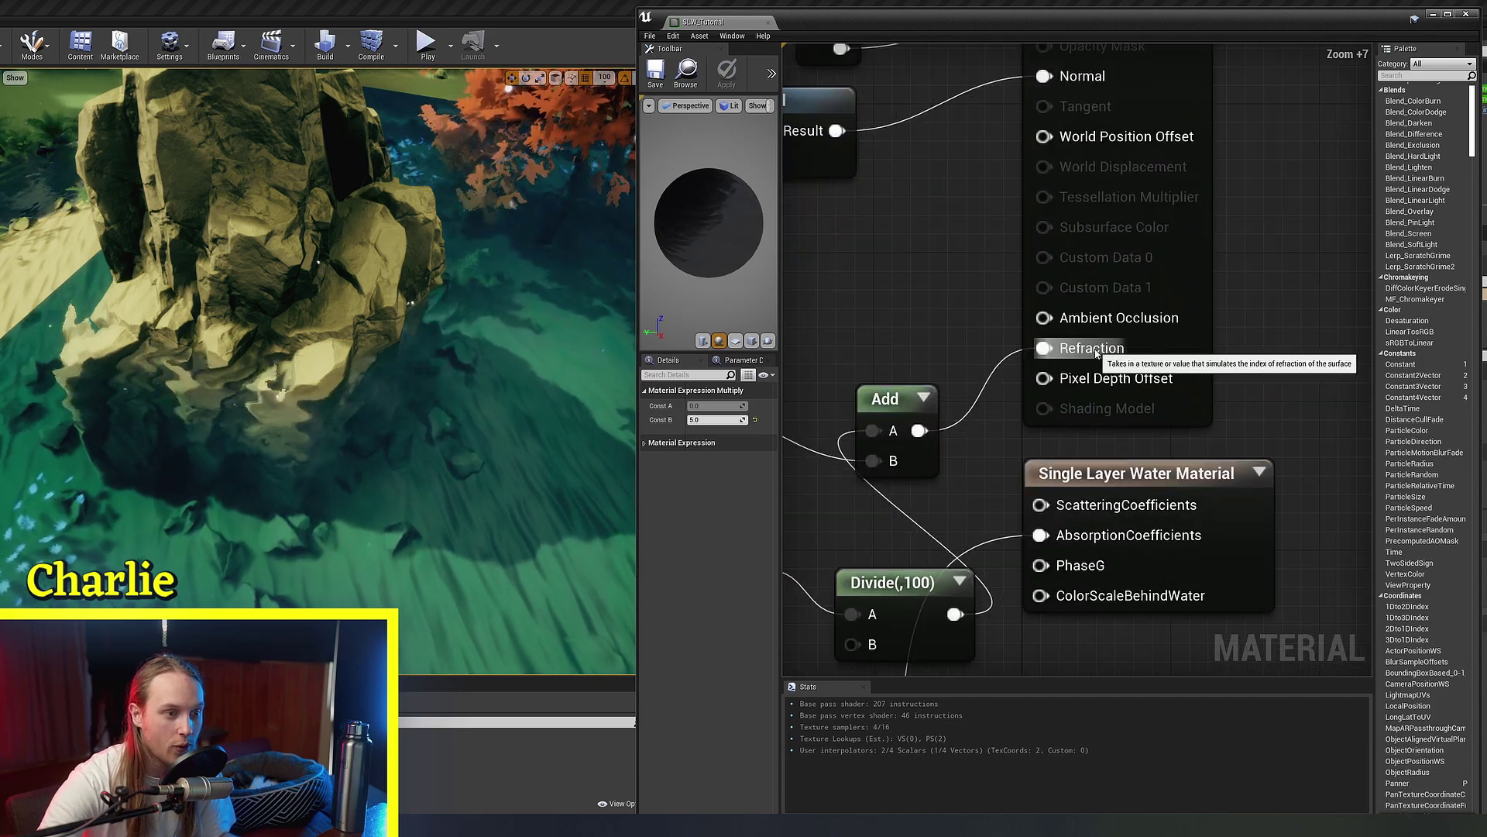
right_click_drag(1096, 353, 1370, 306)
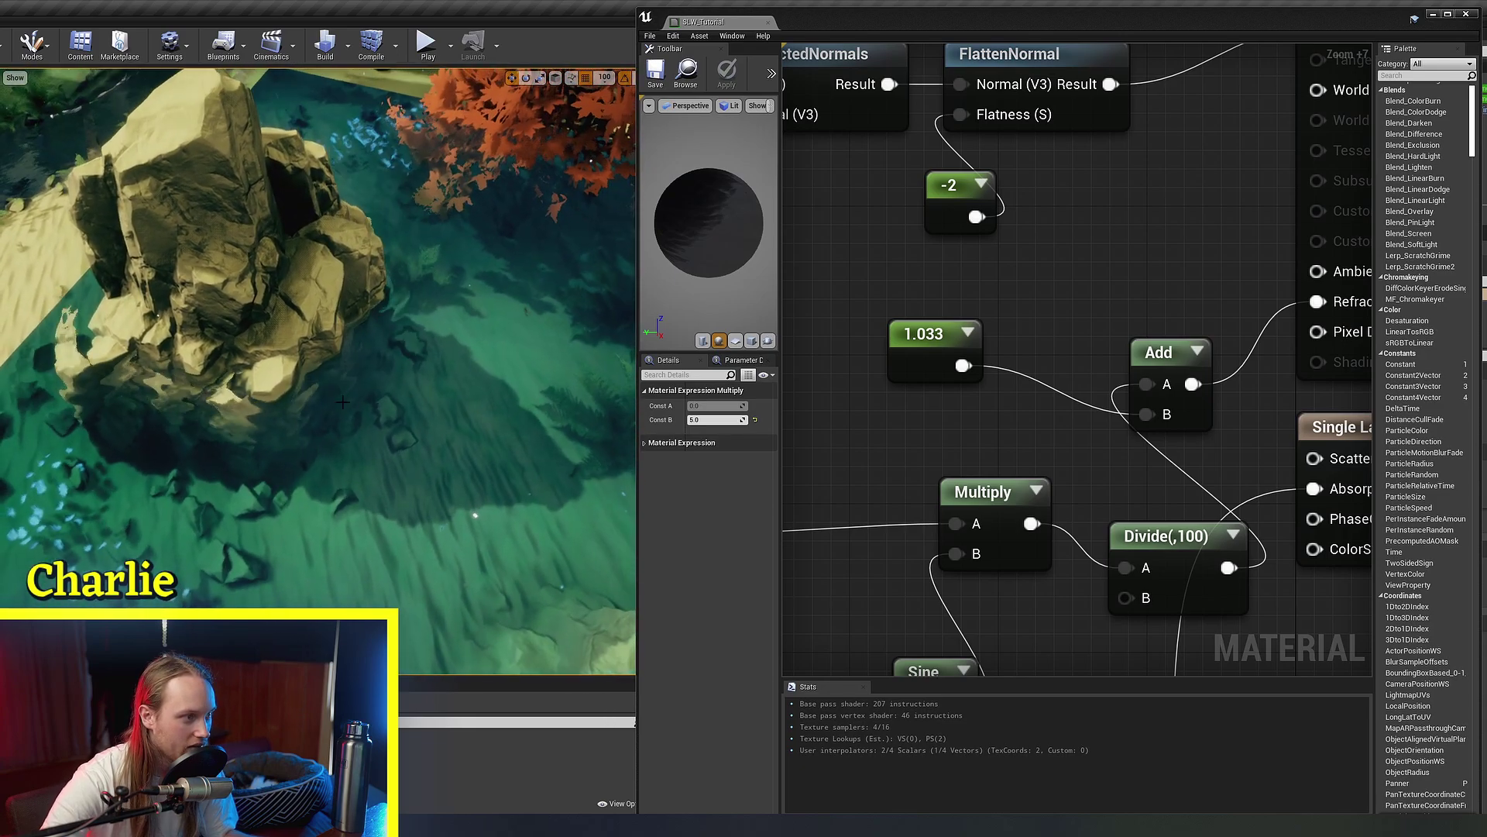
right_click_drag(914, 464, 1208, 314)
scroll(1084, 387, "down", 4)
right_click_drag(941, 542, 1064, 412)
Step: Add a Divide node to the distance-based refraction graph and arrange it among the other nodes
left_click_drag(1061, 422, 697, 465)
right_click_drag(928, 476, 1136, 429)
left_click_drag(1054, 406, 1055, 404)
type("div")
key("Return")
left_click_drag(1131, 438, 1285, 333)
left_click_drag(1286, 332, 1223, 326)
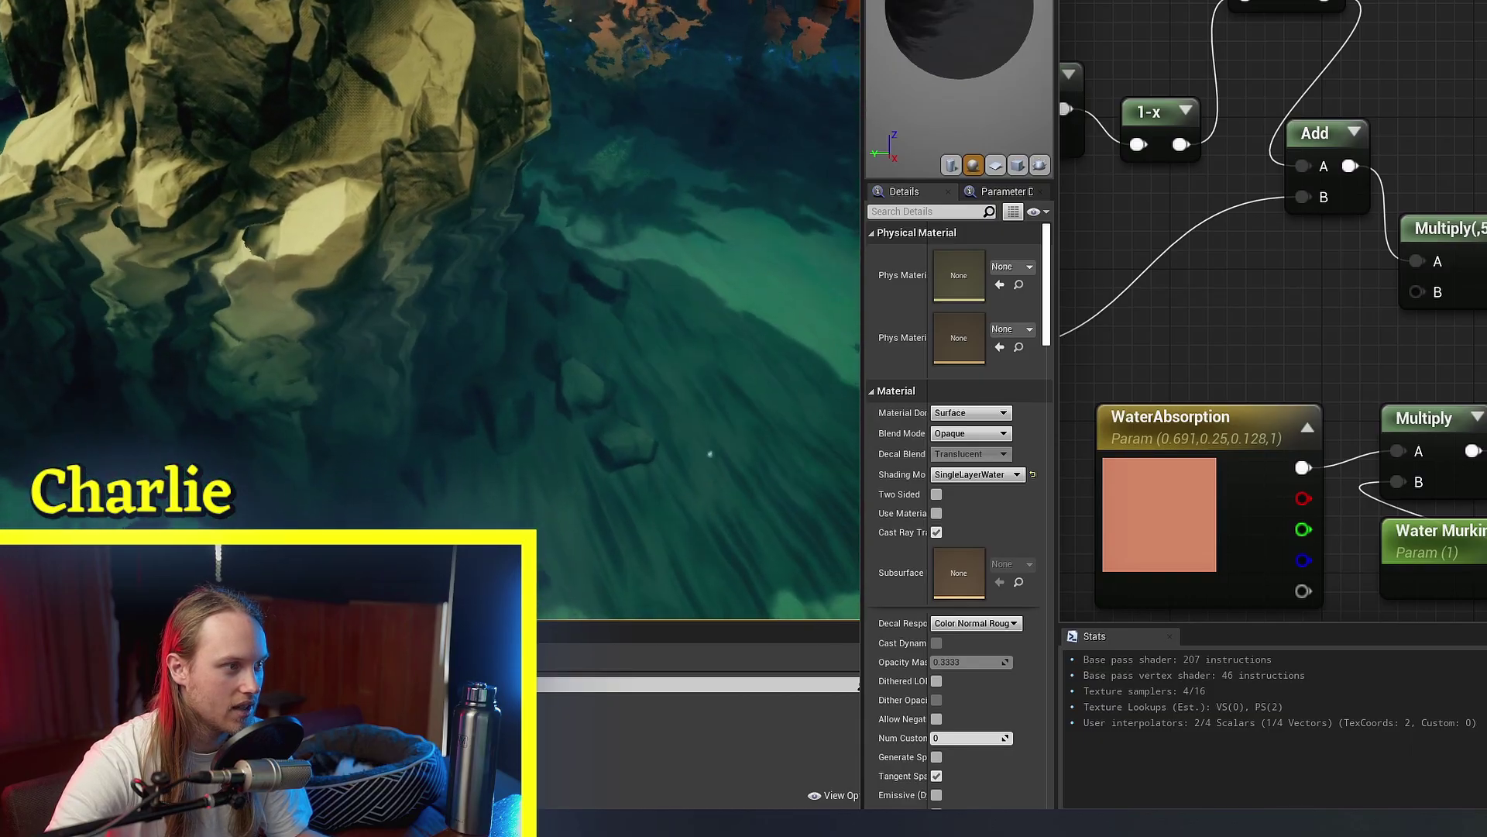
Step: Inspect the refraction ripples around both rocks from several angles in the enlarged level view
right_click_drag(346, 302, 302, 356)
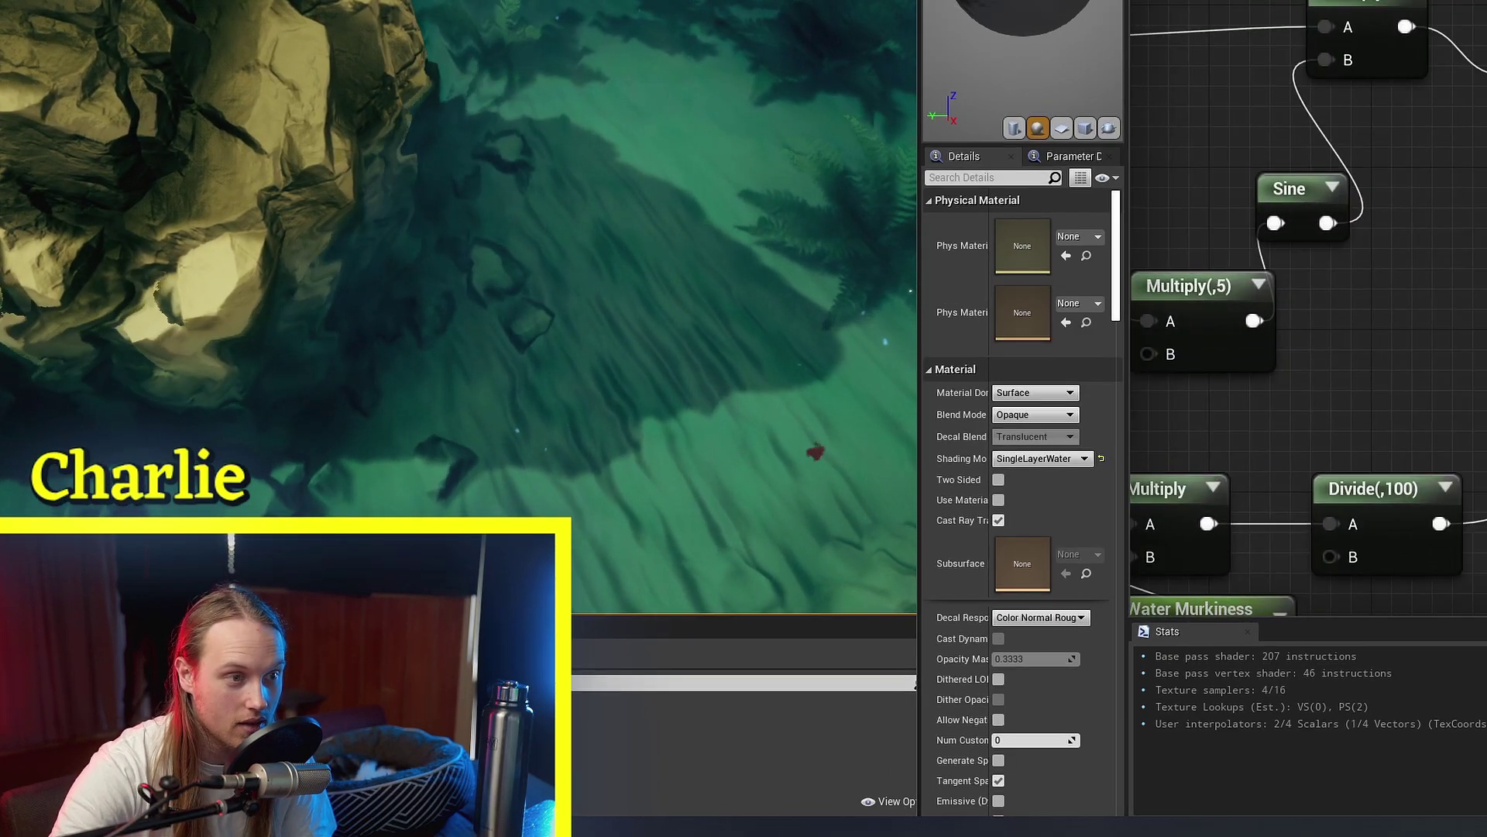
left_click(1375, 491)
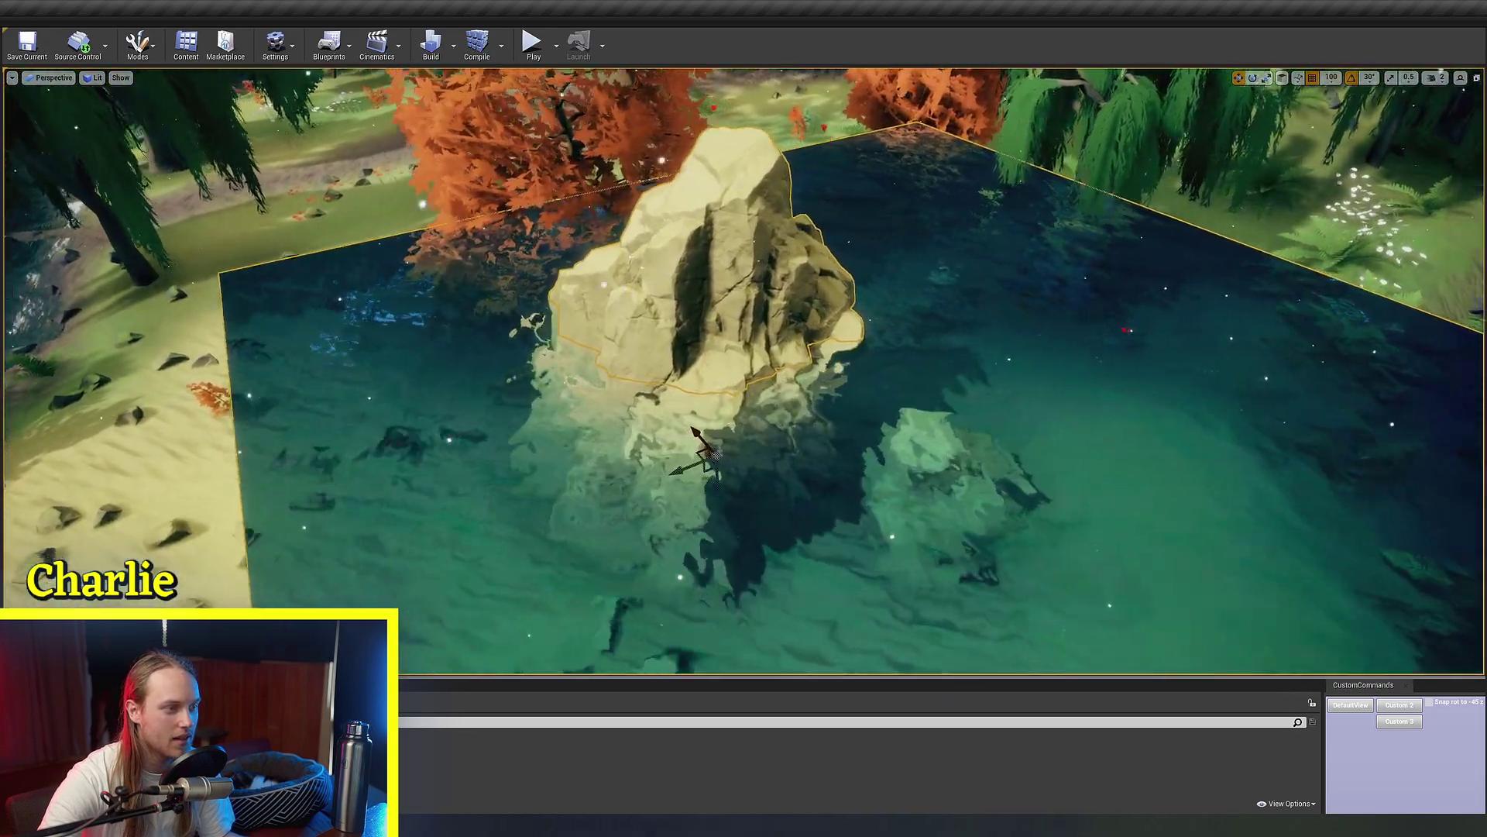
key("w")
right_click_drag(580, 445, 549, 497)
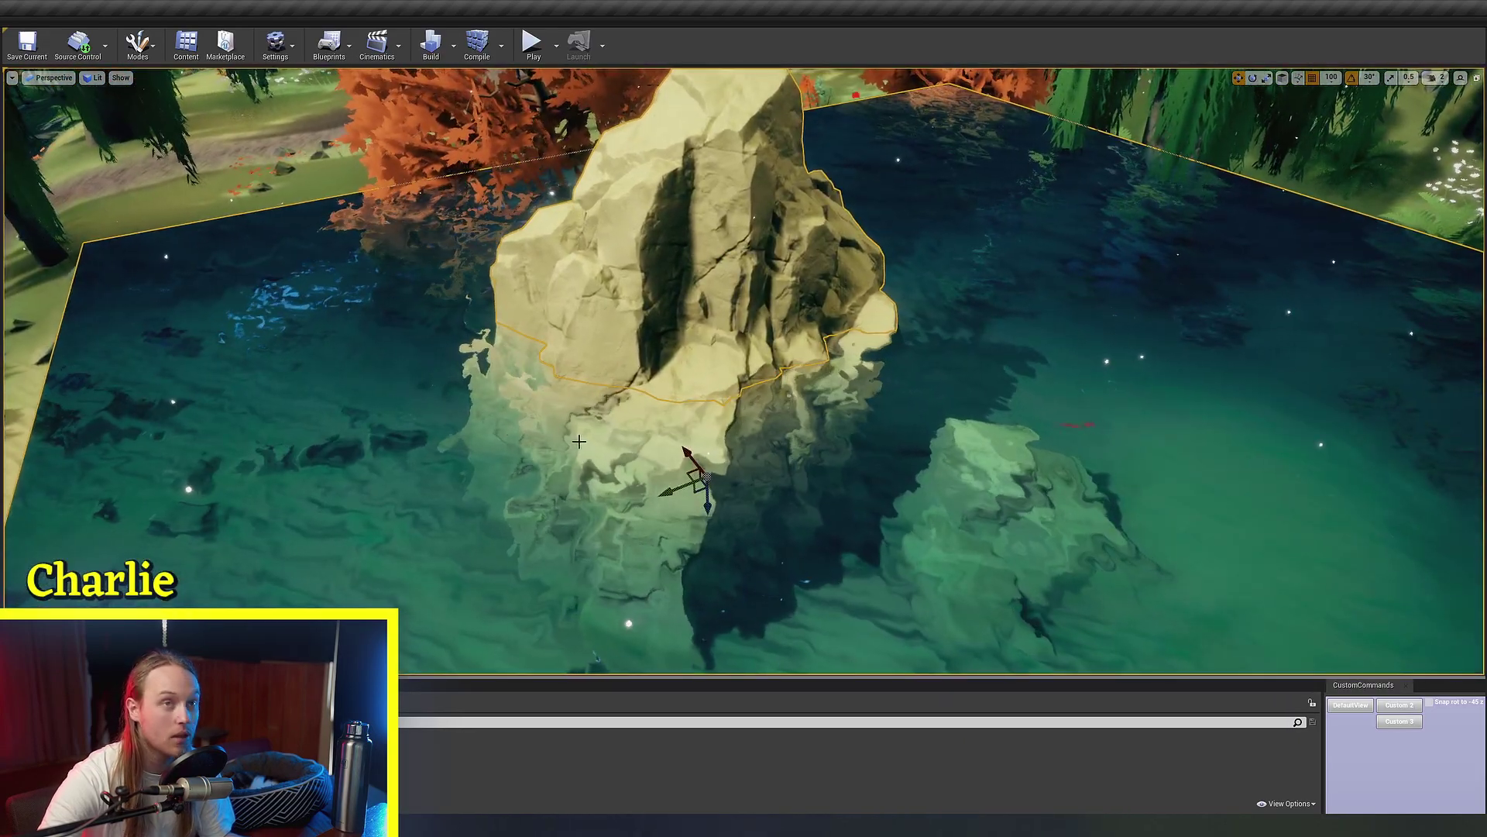
key("d")
left_click_drag(720, 677, 723, 722)
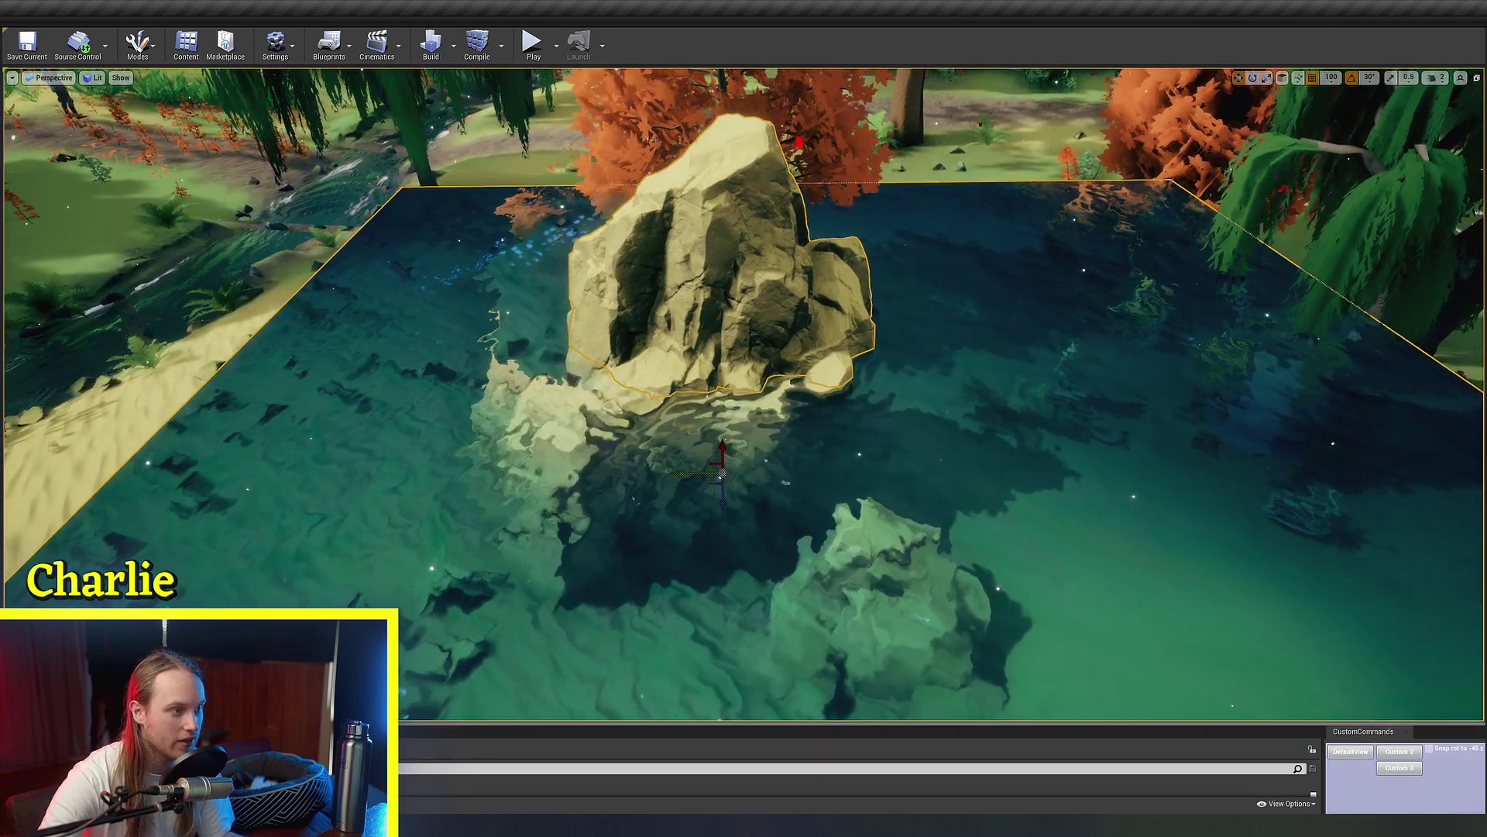
key("a")
right_click_drag(735, 564, 735, 563)
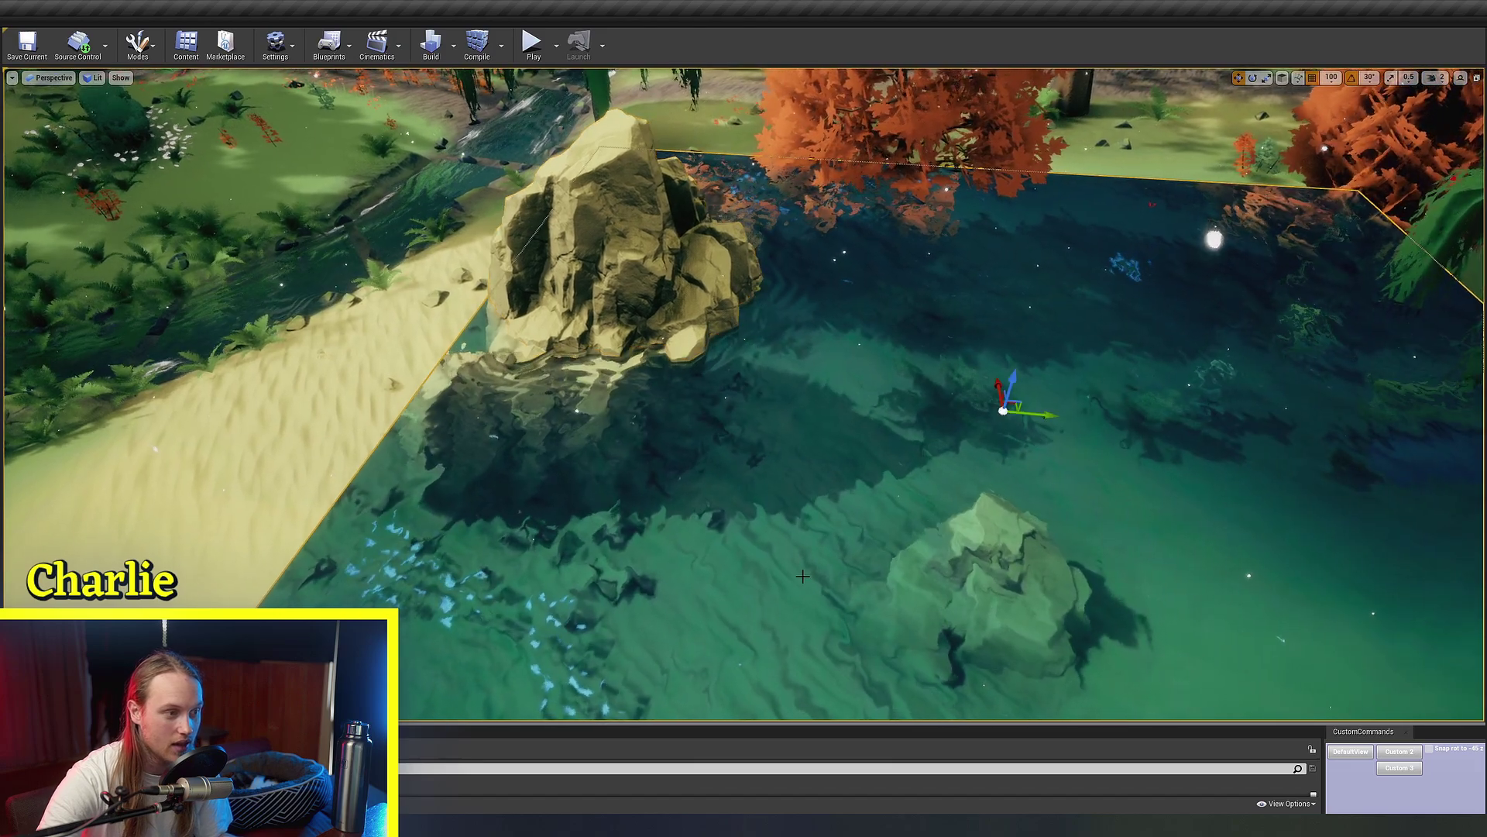
Step: Lower the water plane until the small submerged rock breaks the surface, and check the ripples around it
scroll(803, 576, "down", 4)
left_click_drag(969, 385, 963, 442, "shift")
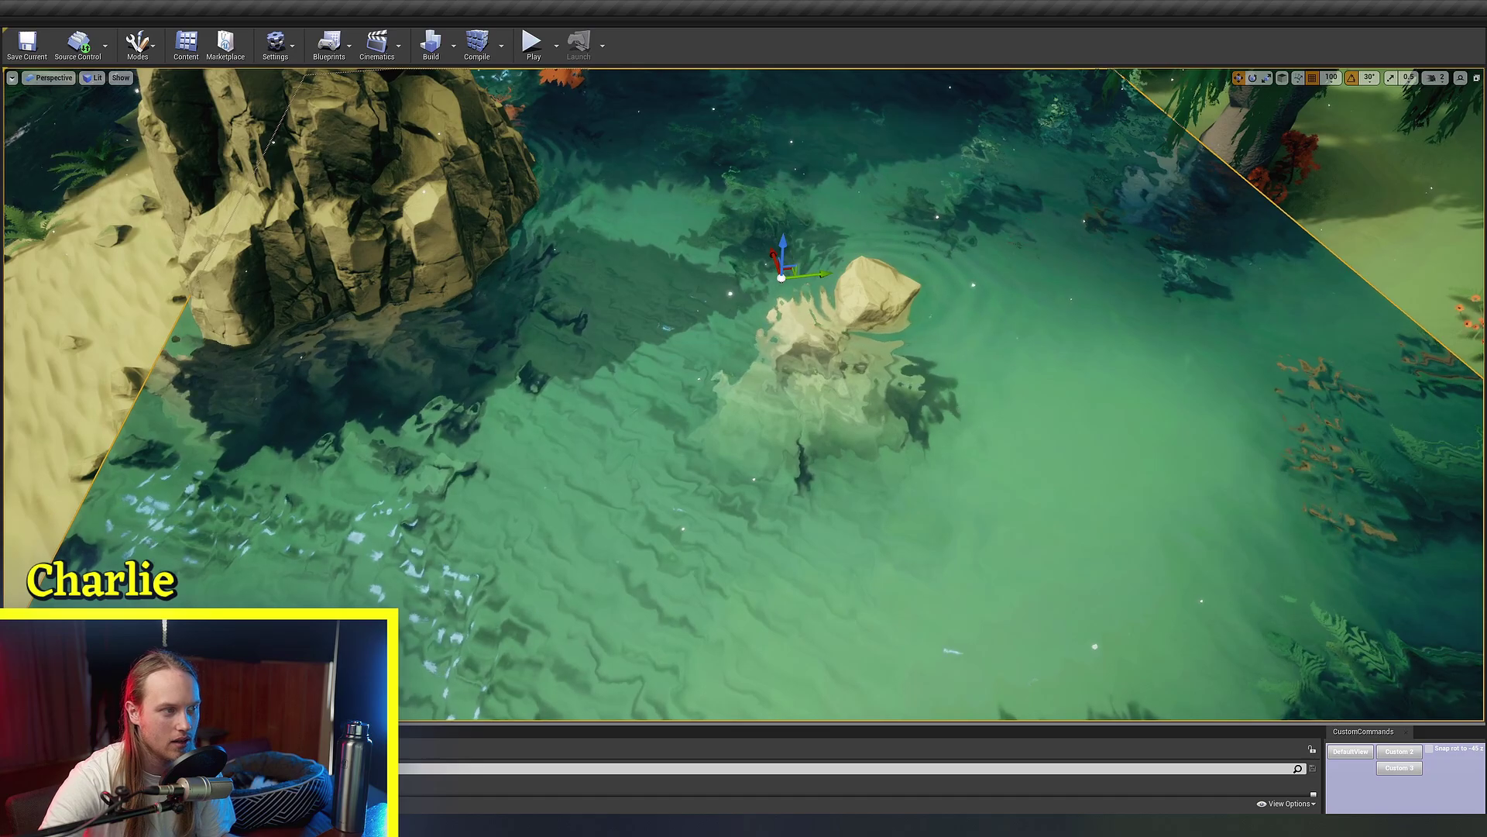
right_click_drag(961, 405, 960, 341)
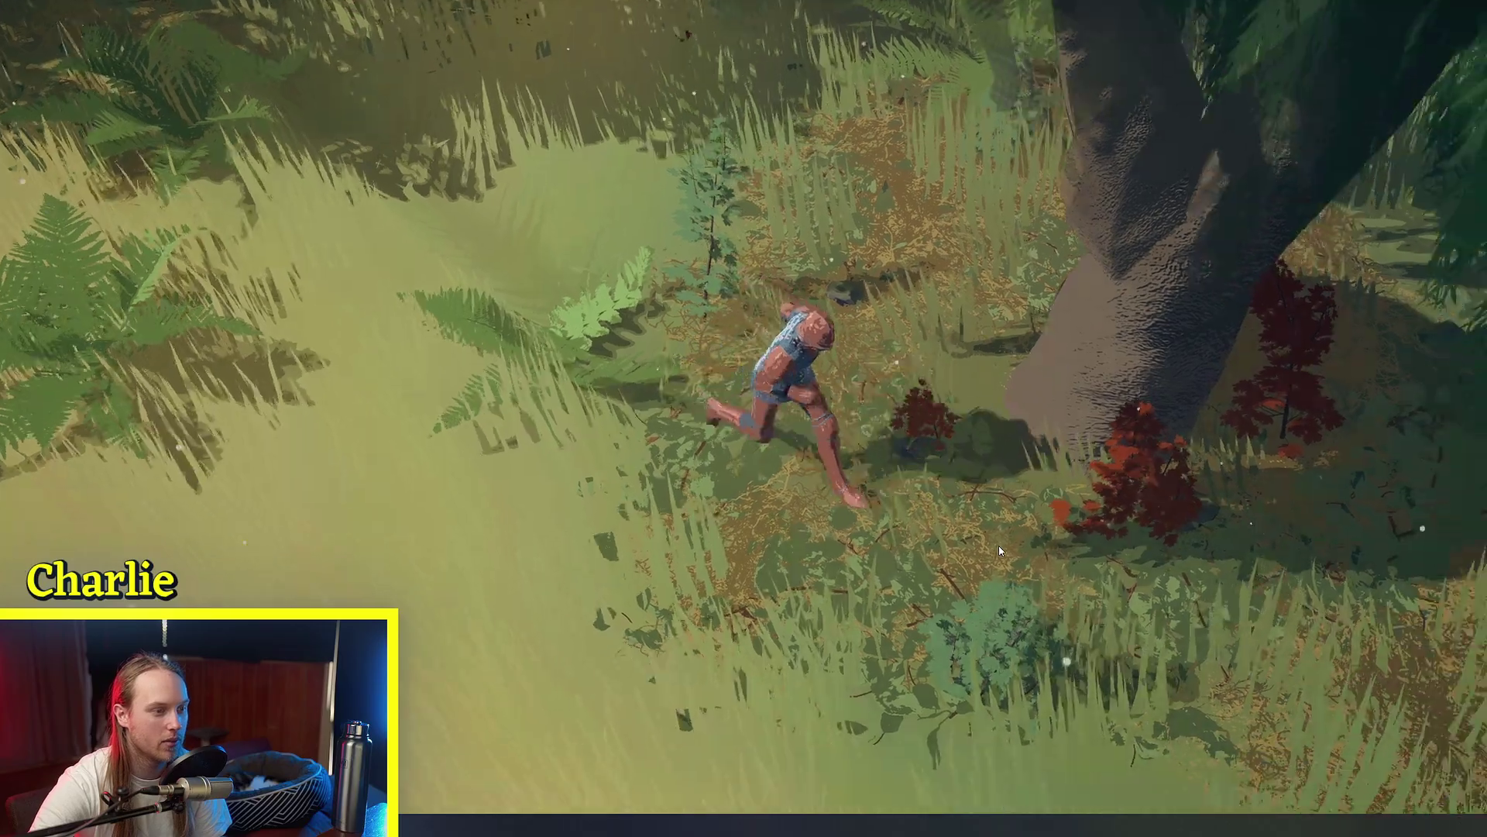
mouse_move(998, 546)
left_mouse_down()
mouse_move(1000, 572)
mouse_move(982, 559)
left_mouse_up()
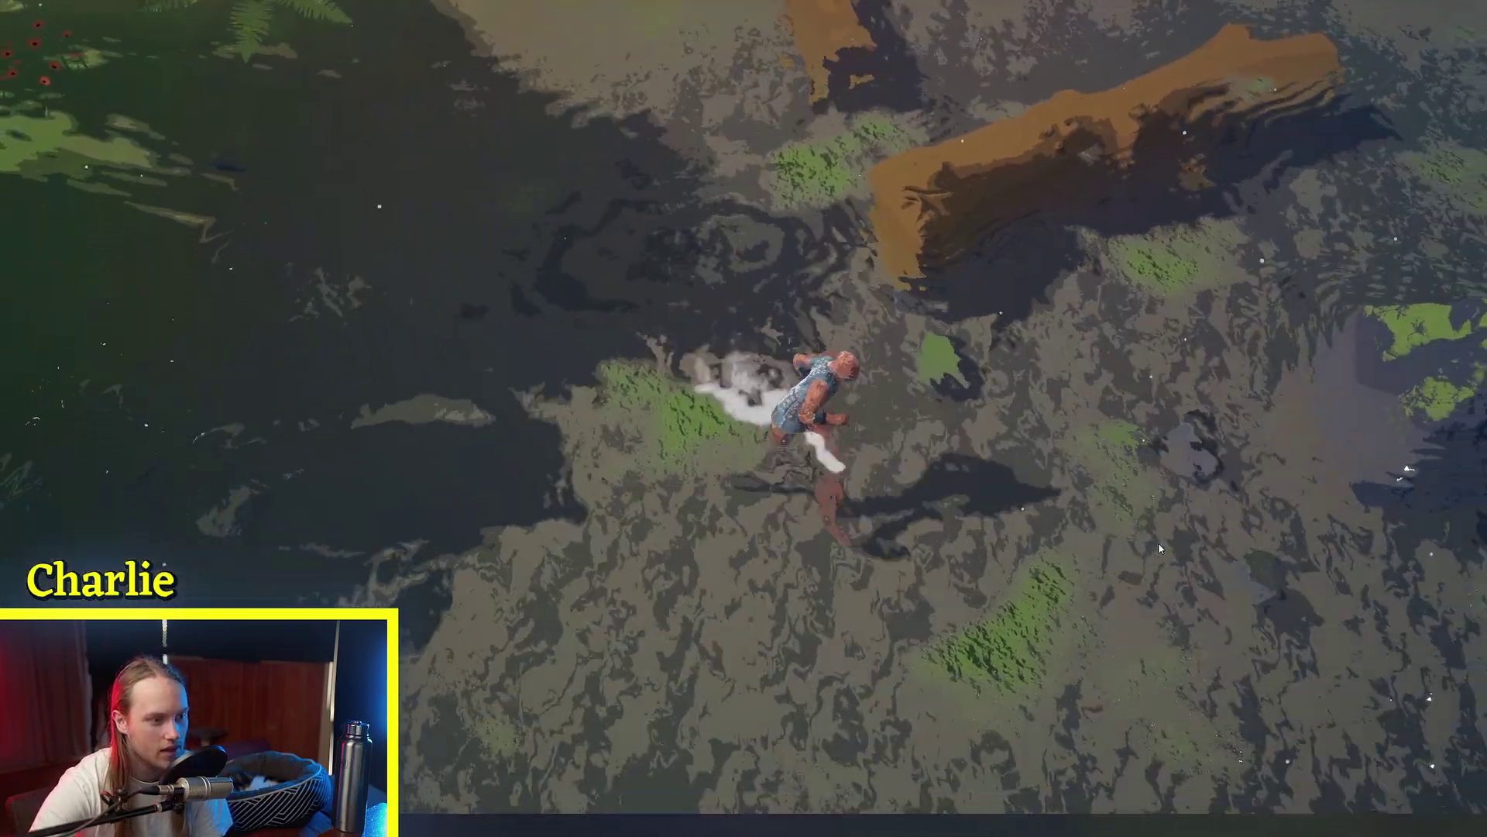
scroll(1079, 432, "up", 5)
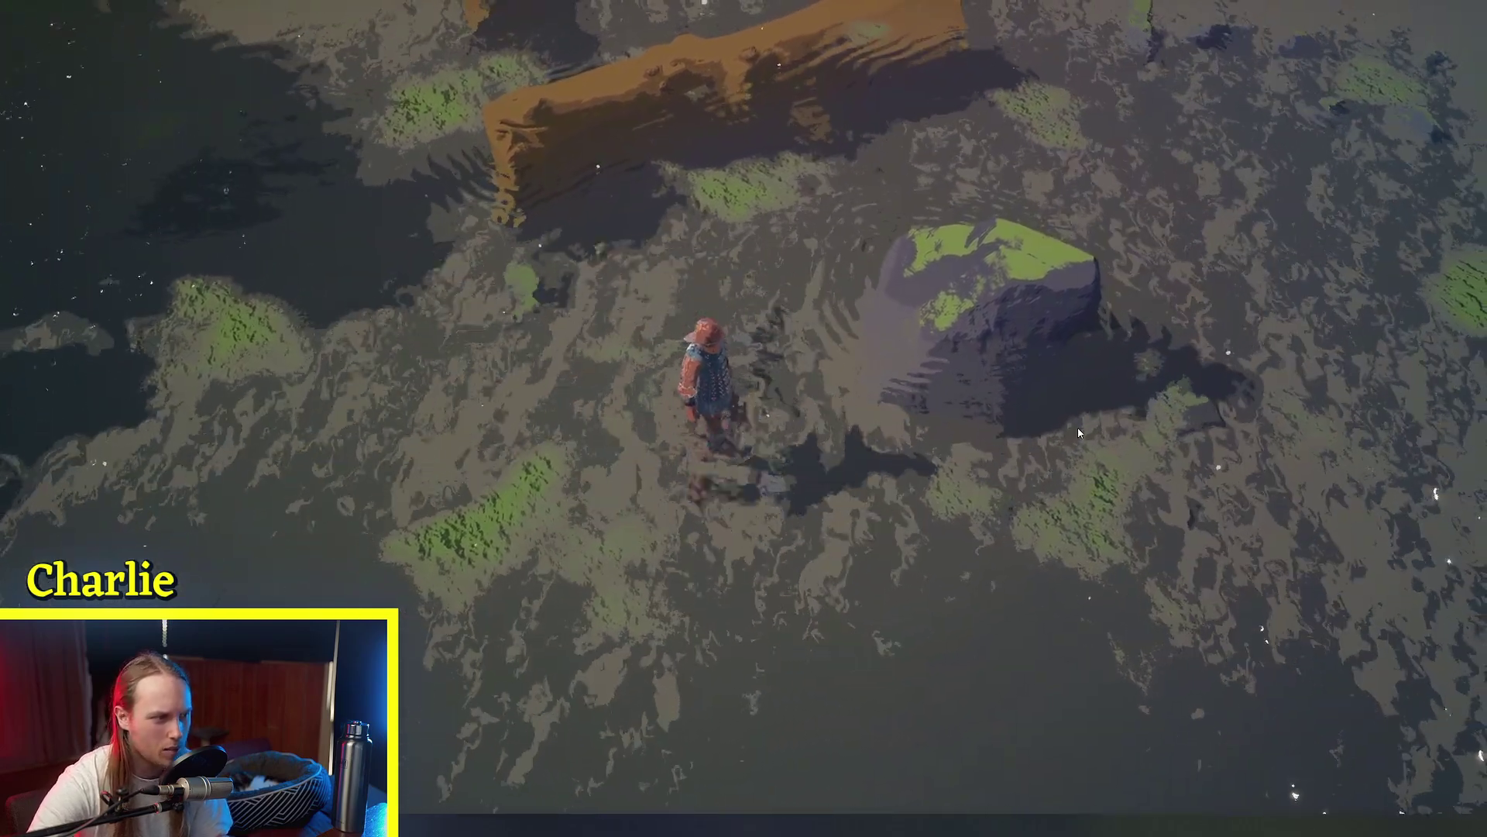
key("s")
key("a")
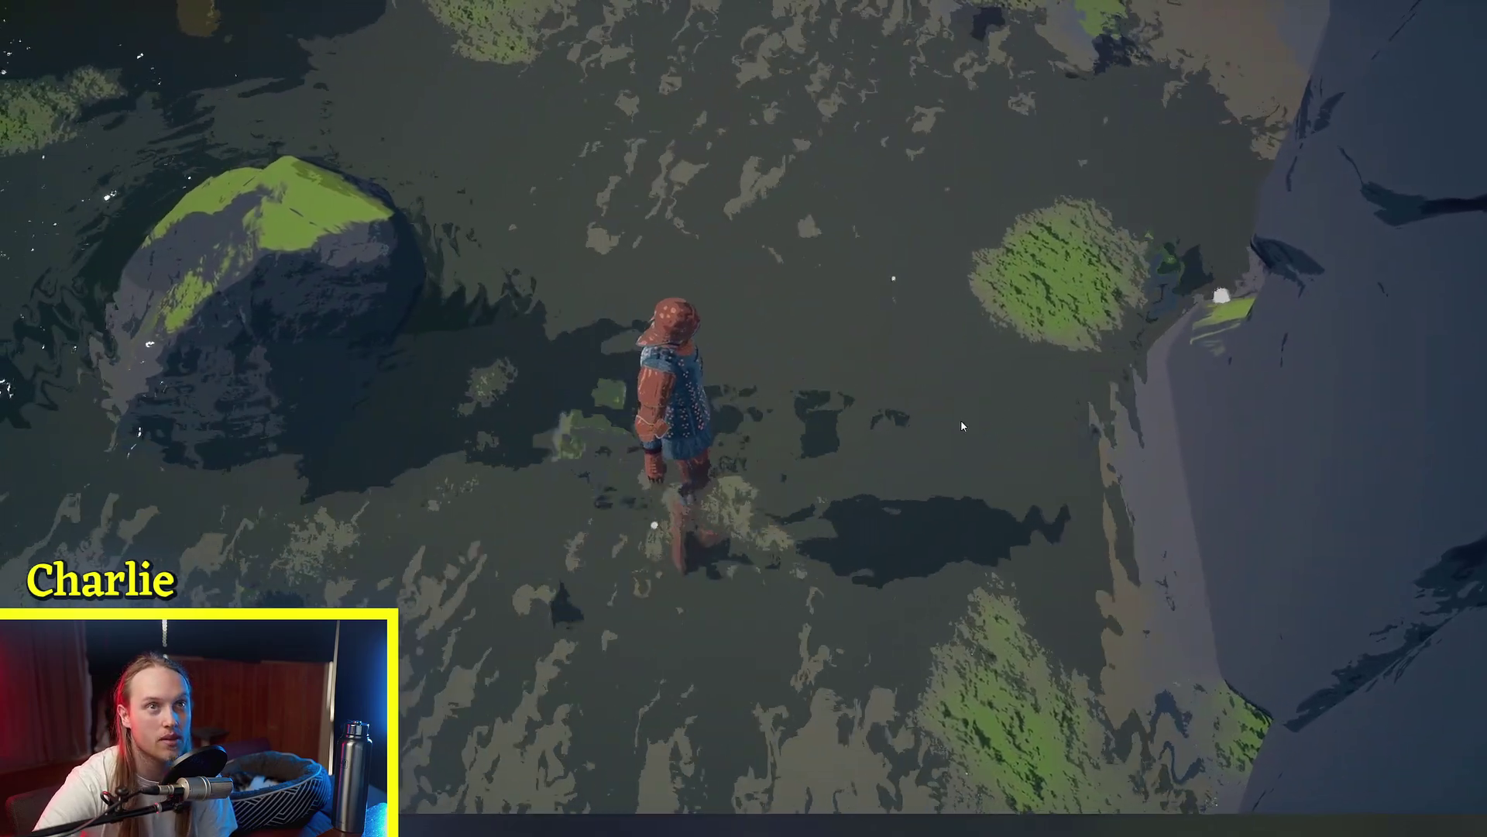
Step: Wade the character through the forest pond past the rocks and logs to examine the ripples and refraction around its body
key("d")
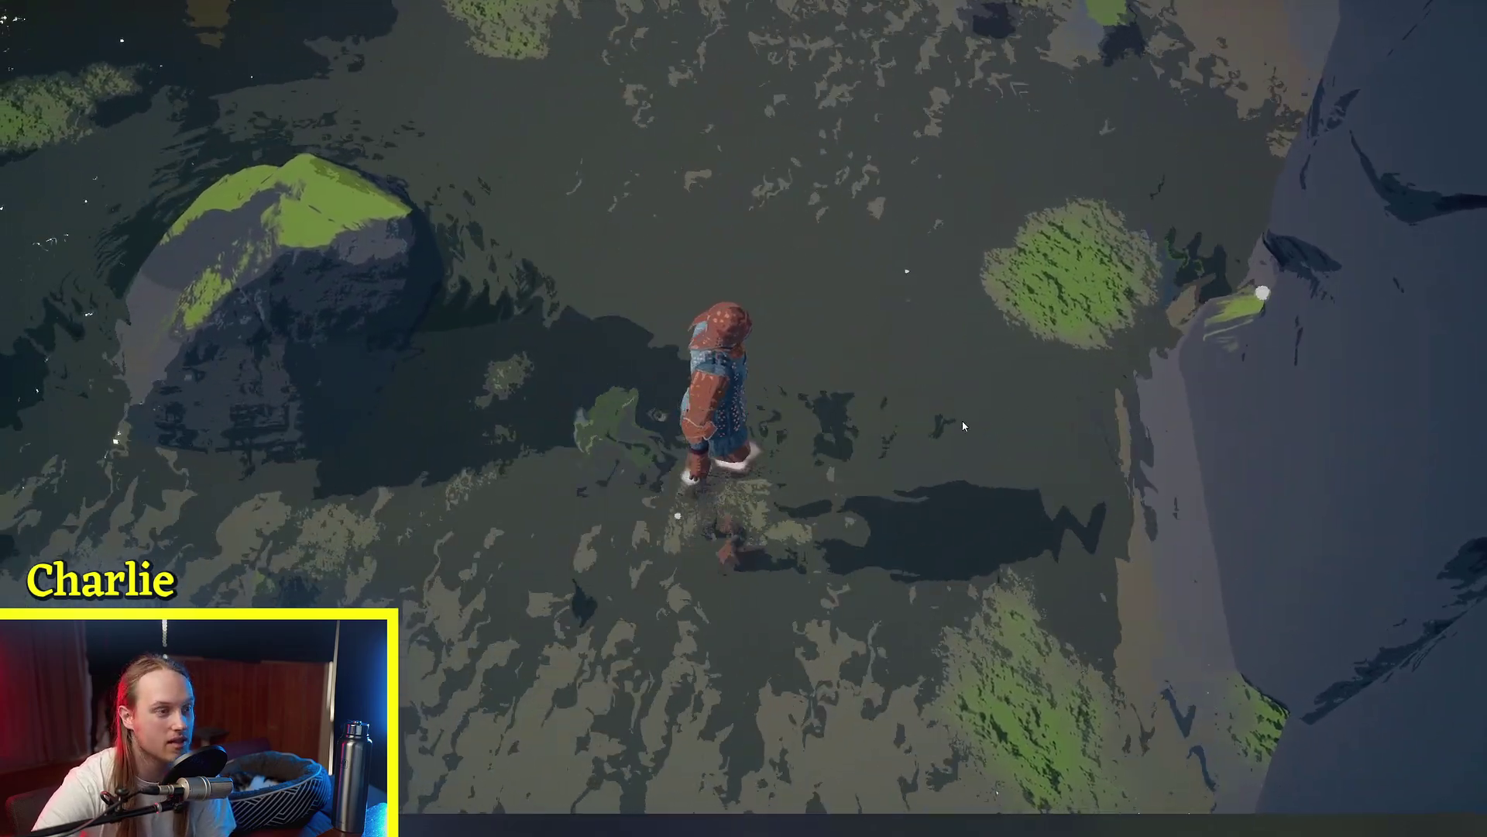
key("w")
key("a")
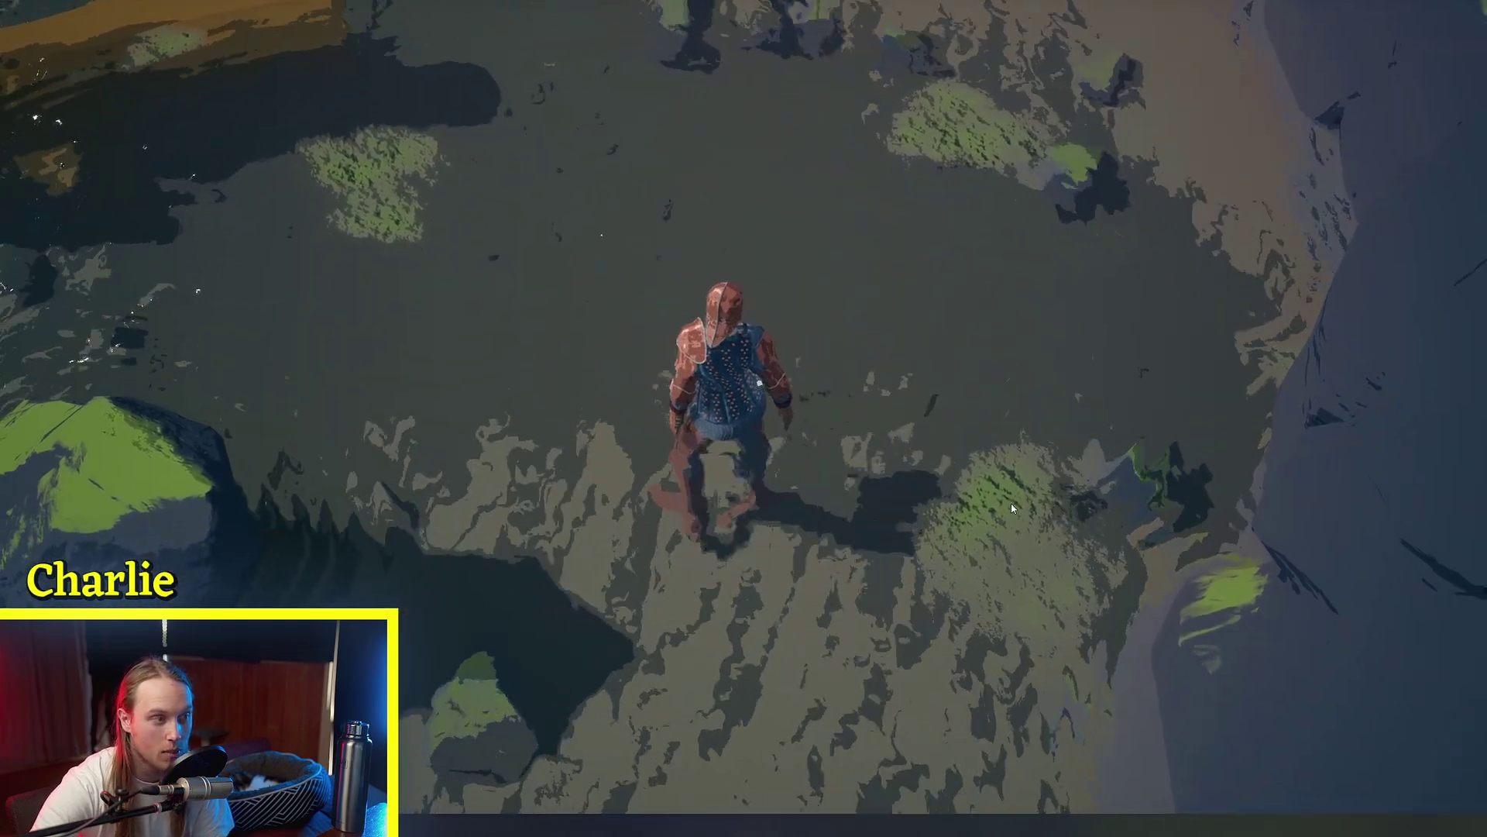
key("a")
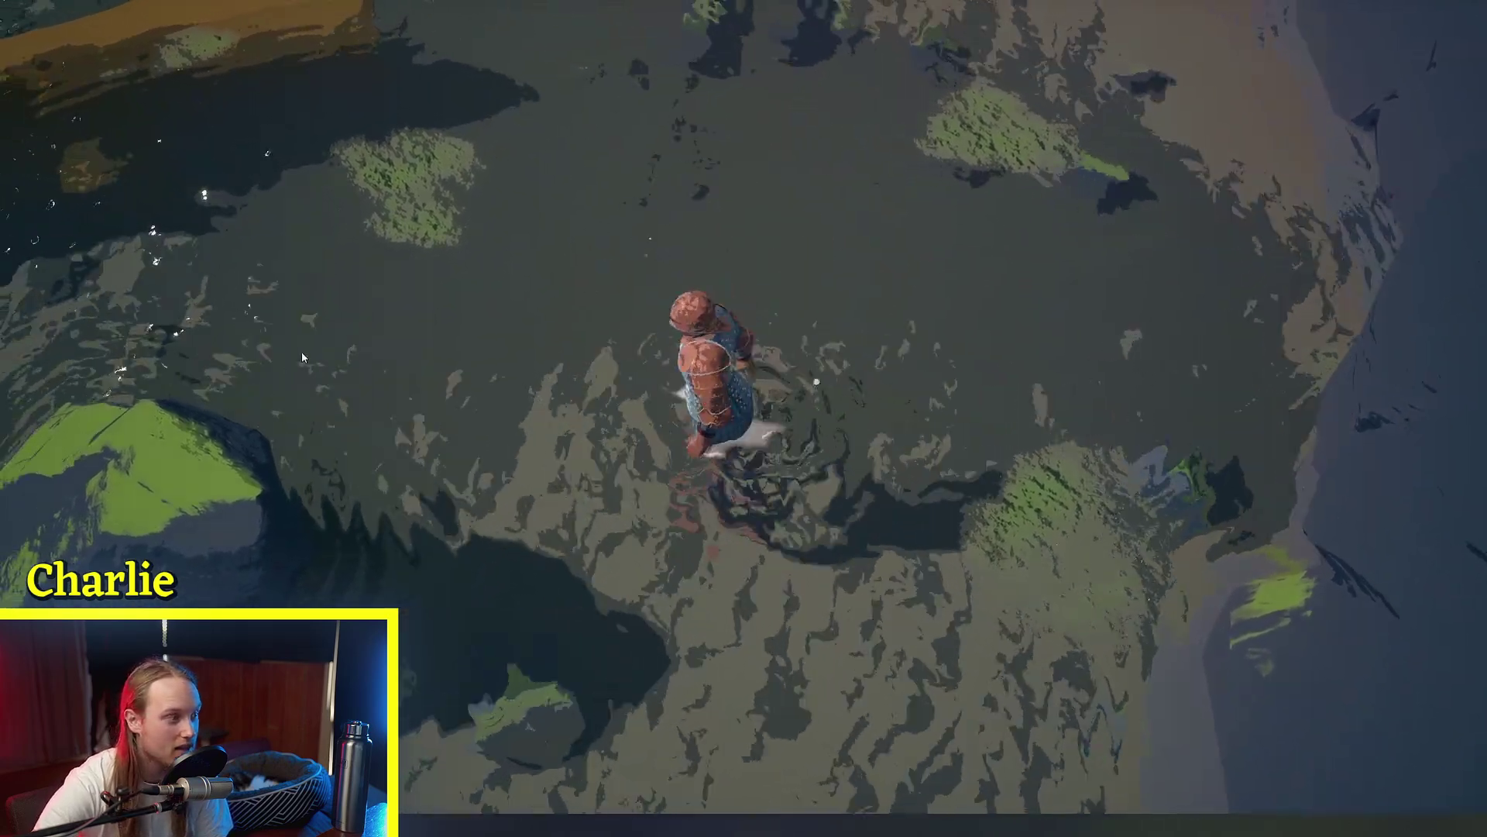
key("w")
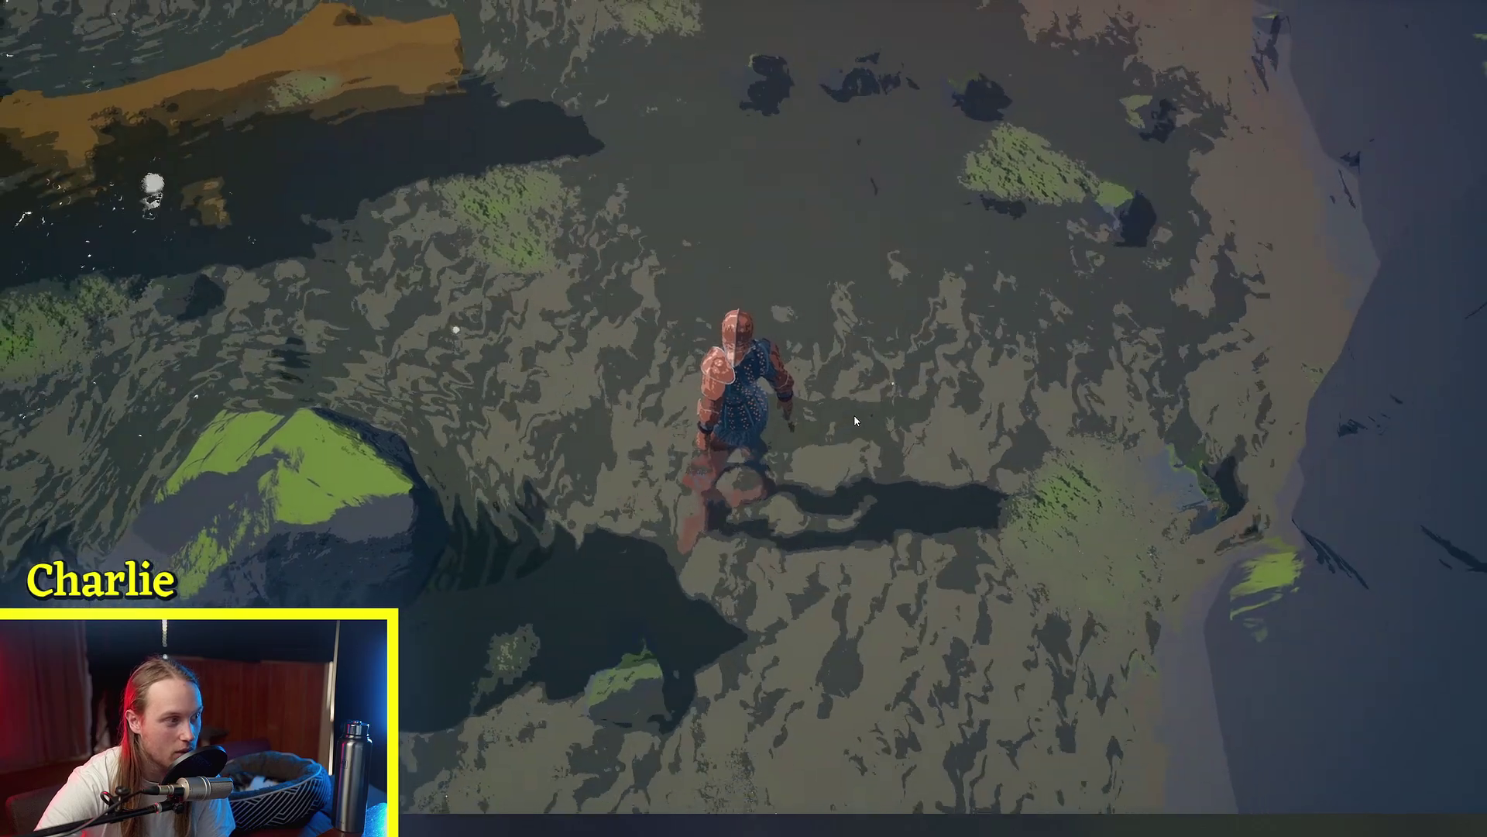
key("s")
key("d")
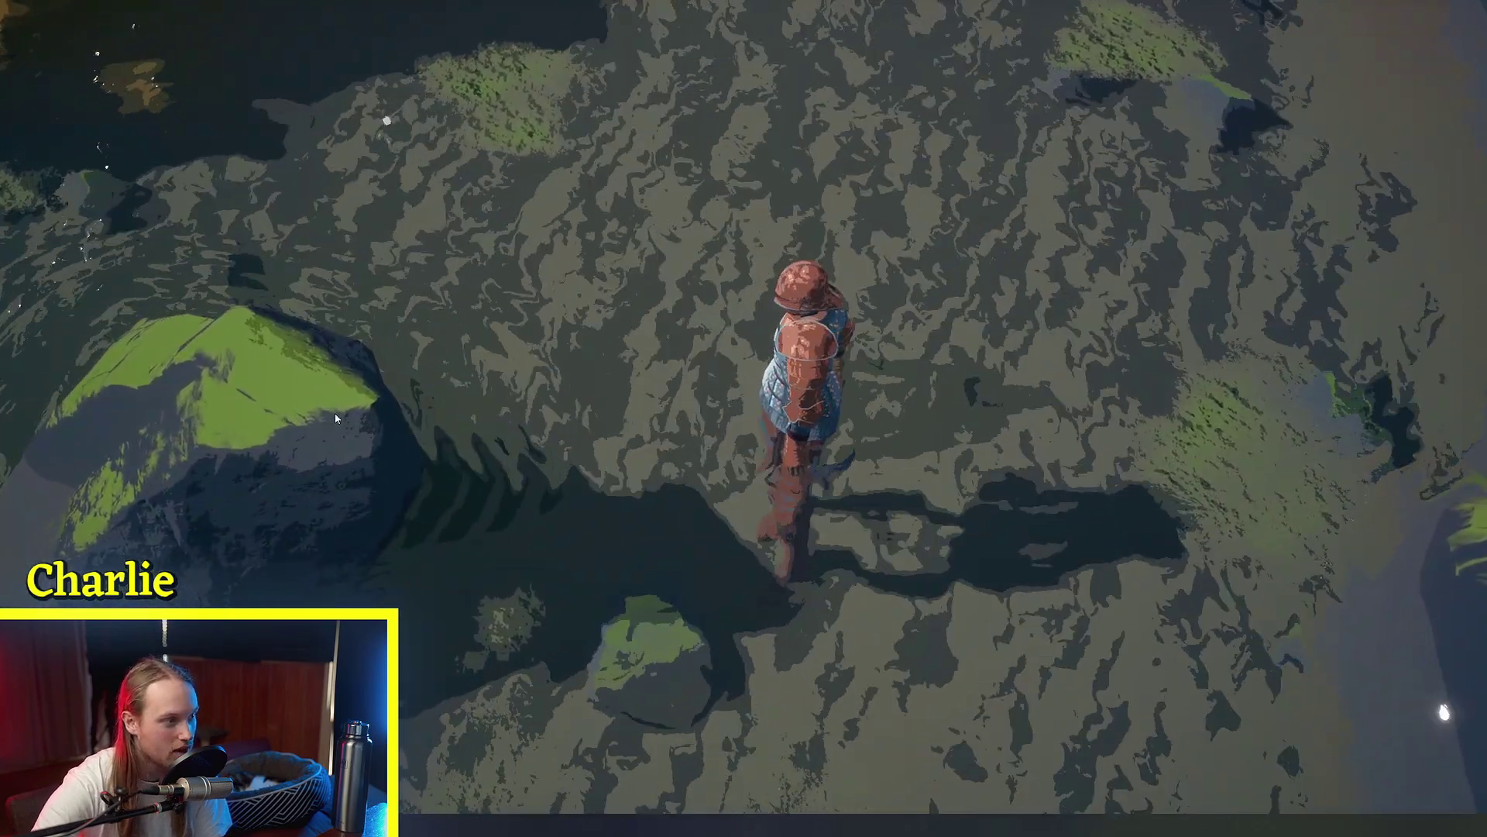
key("w")
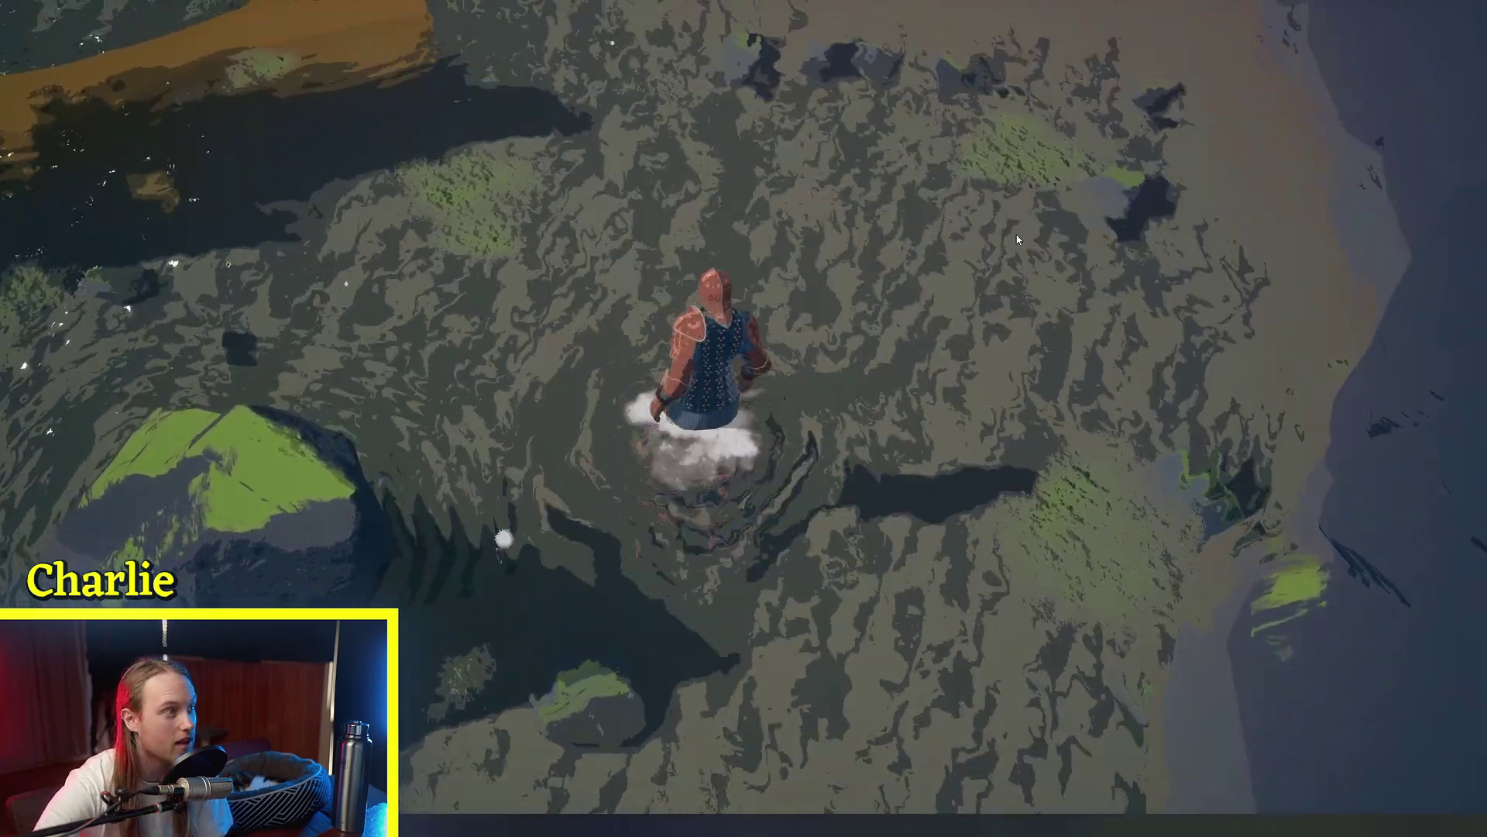
key("a")
key("d")
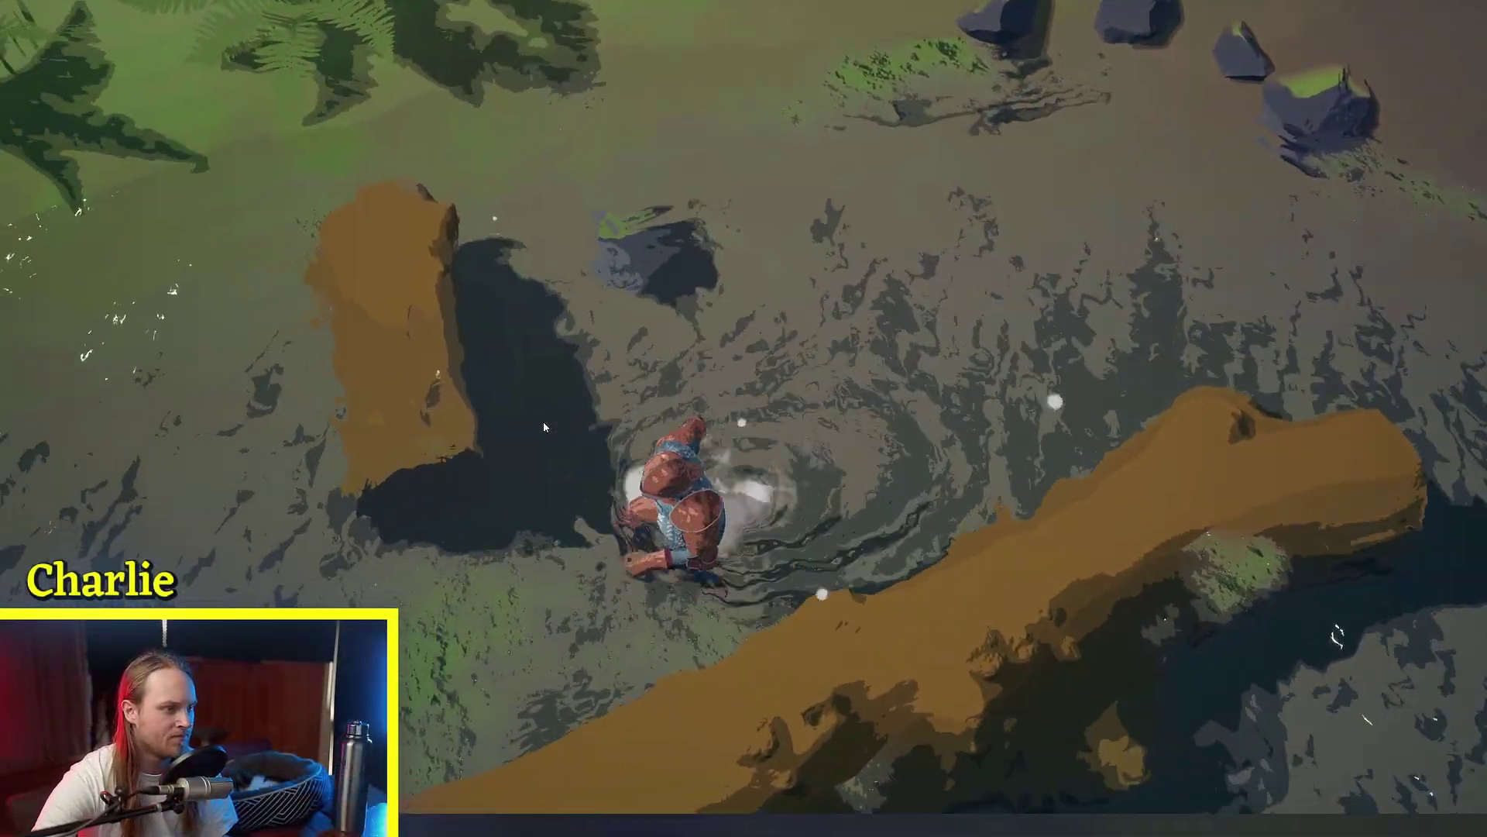
Step: Run the character through the open pond water and examine its wake, splashes and underwater distortion
key("s")
key("d")
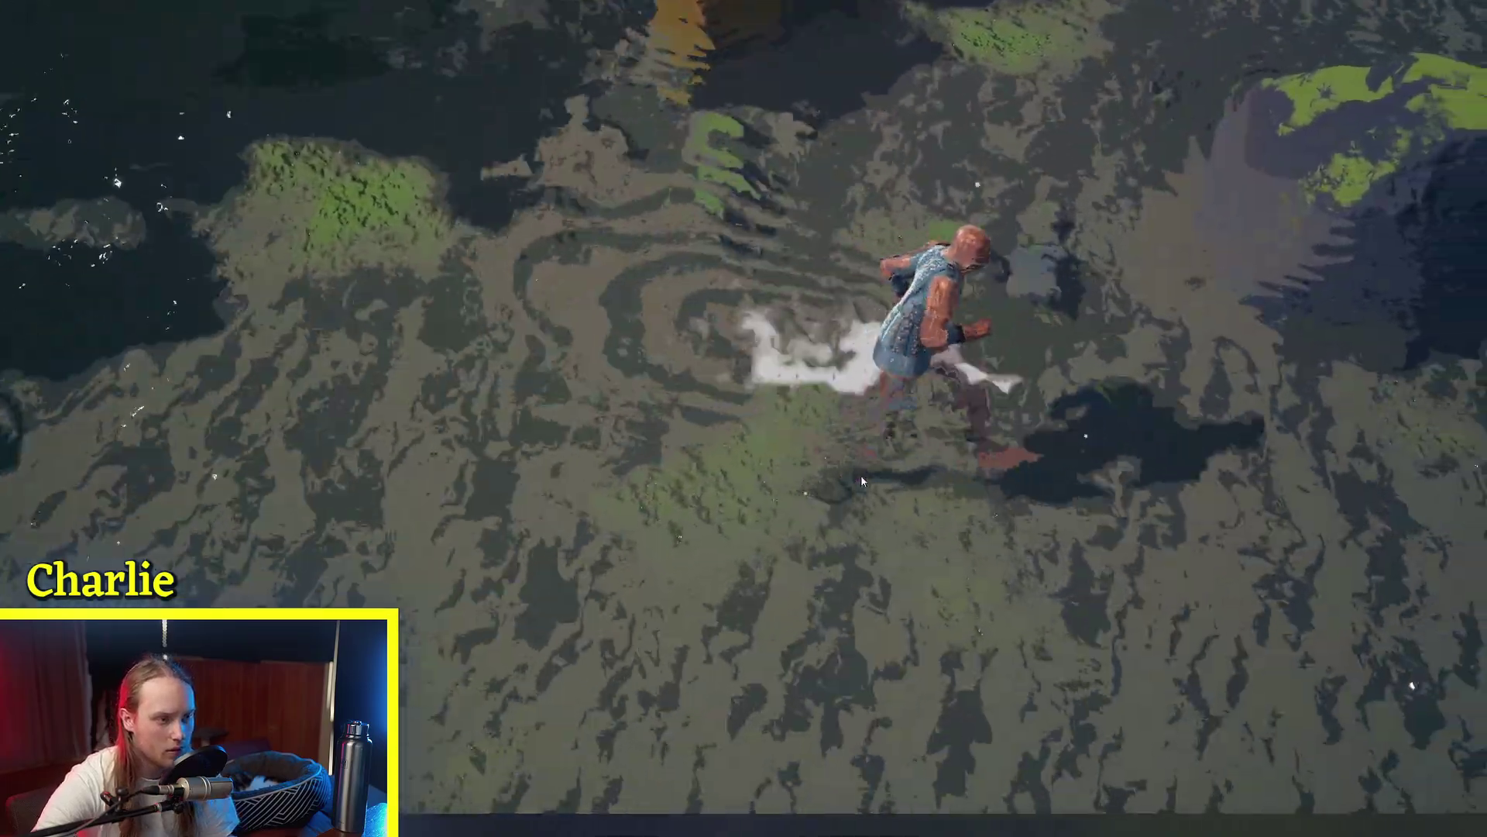
key("s")
key("w")
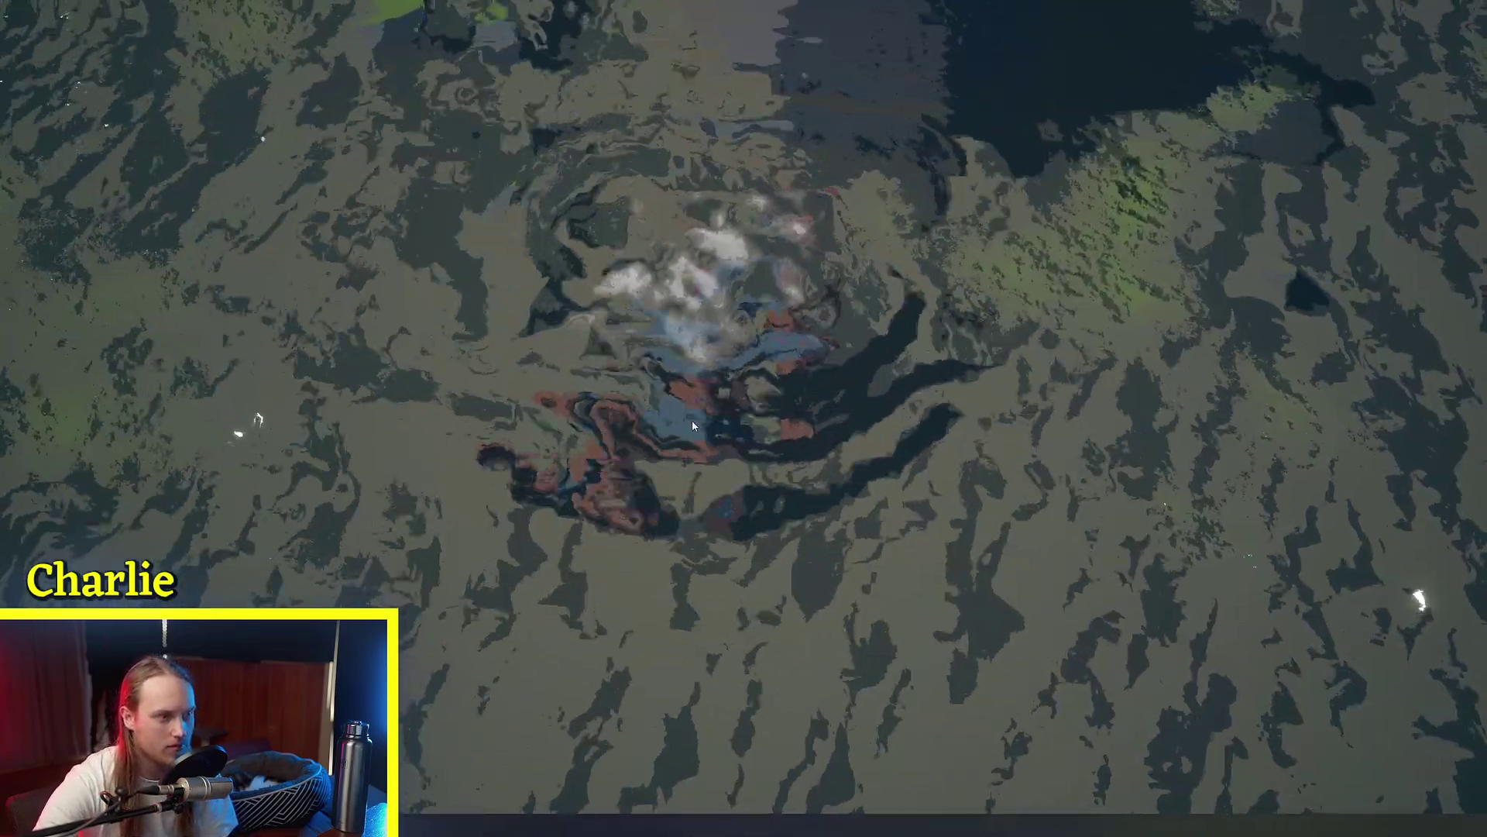
key("d")
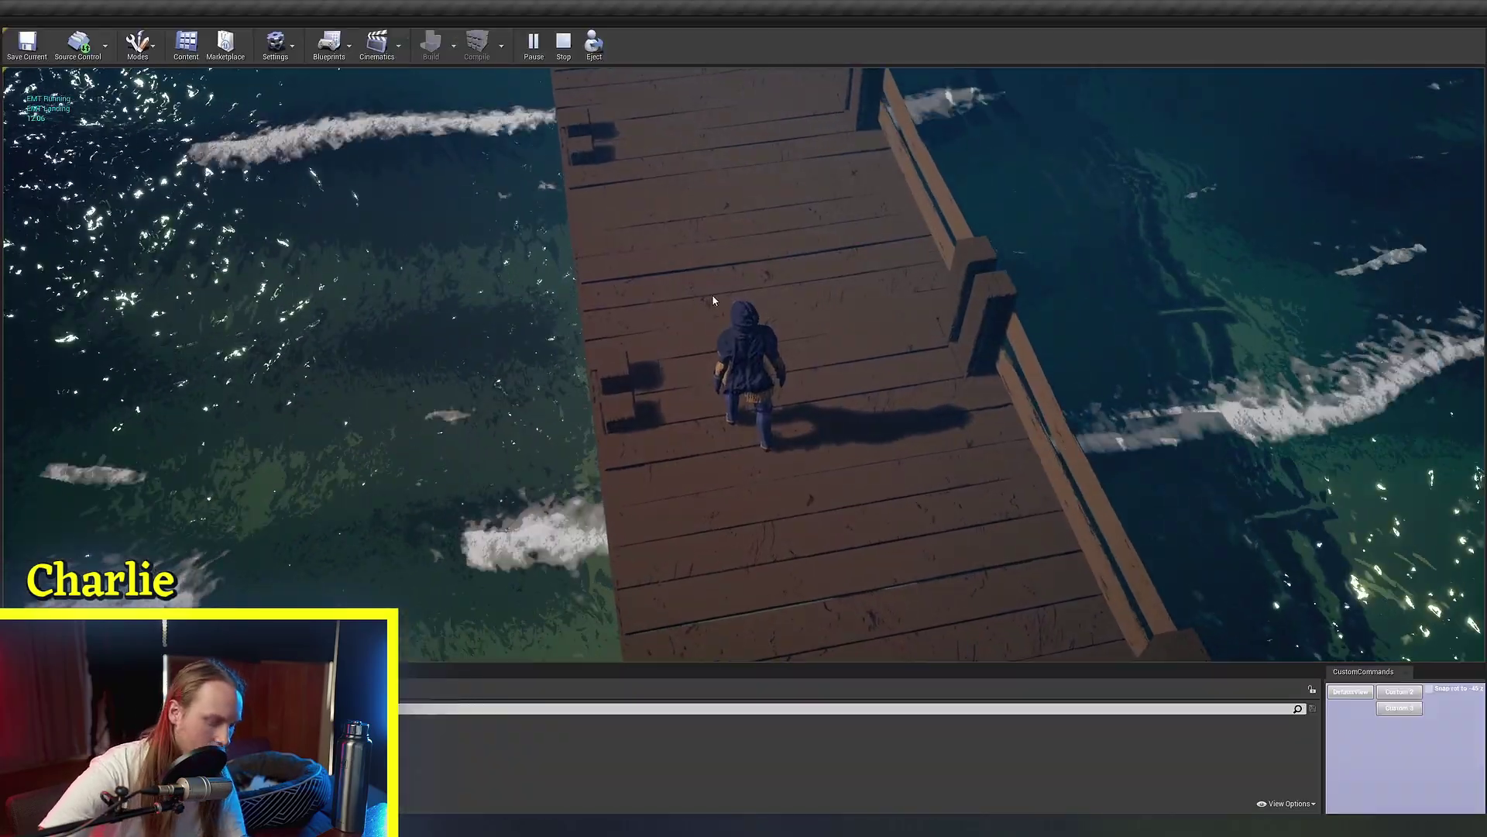
Step: View the ocean level full screen, examine the waves and foam from around the pier, and jump the character off its edge
key("F11")
scroll(826, 337, "down", 4)
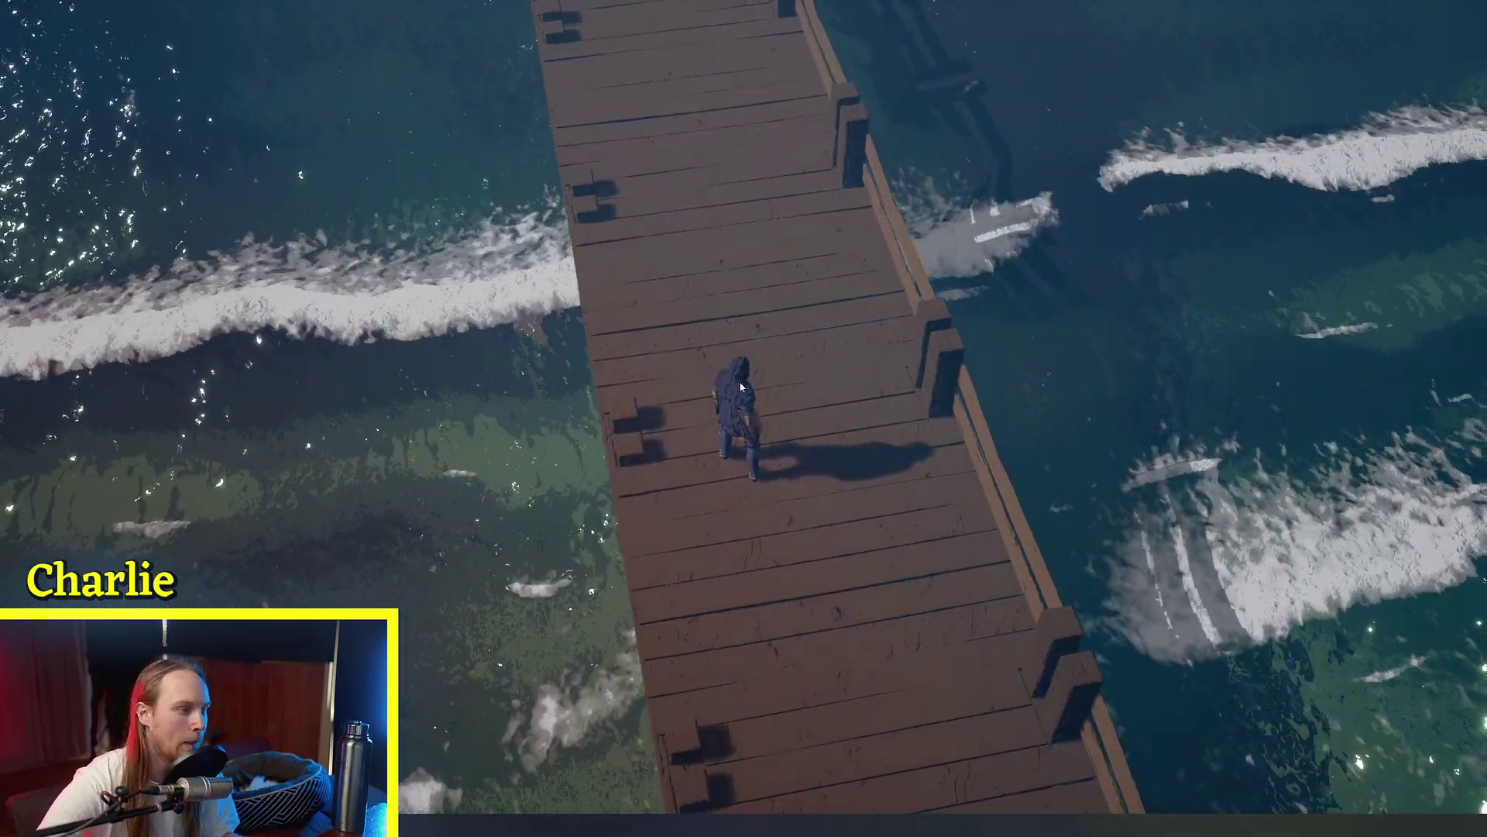
key("s")
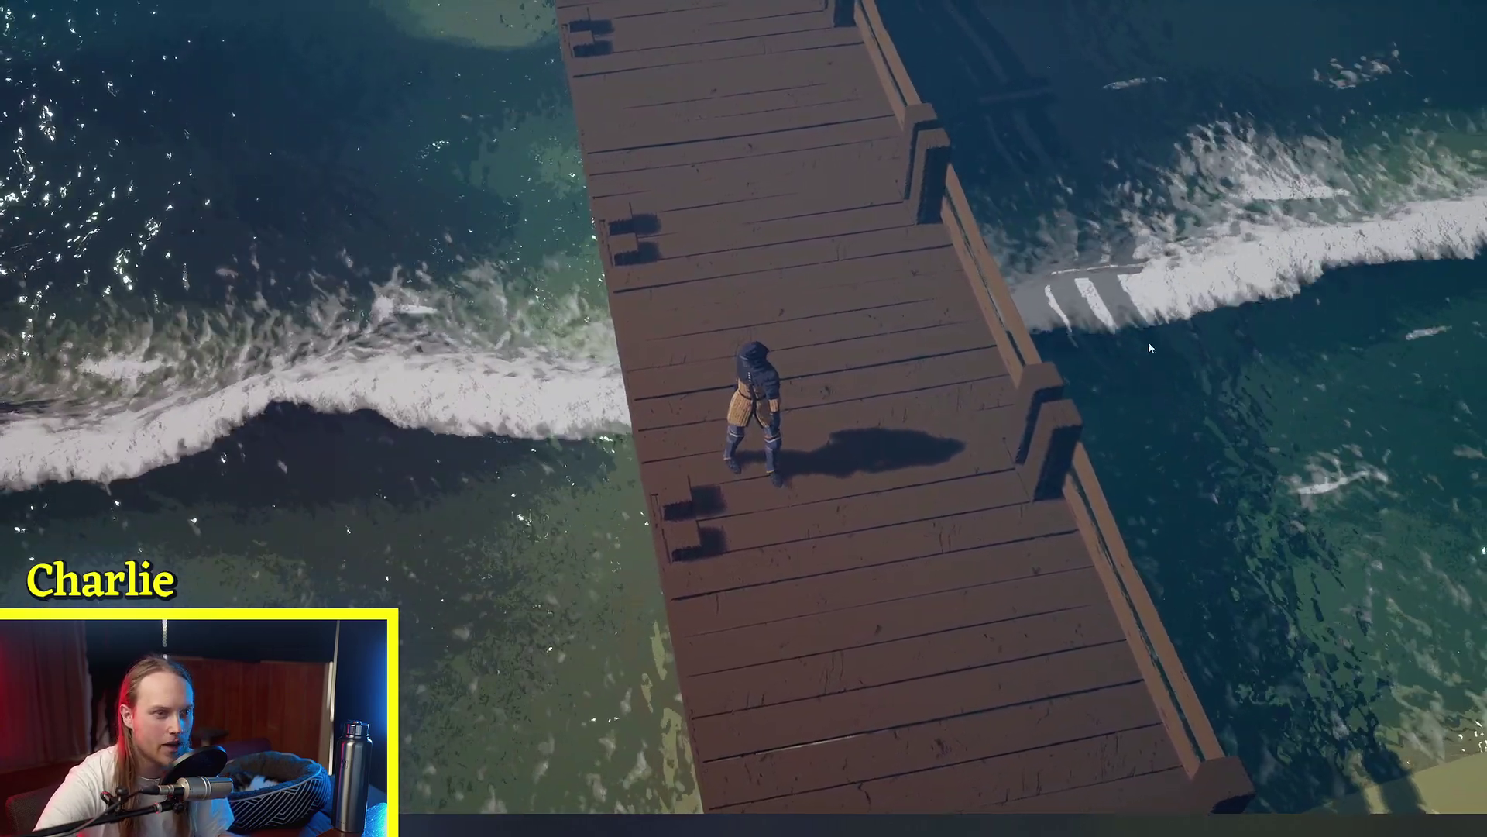
key("d")
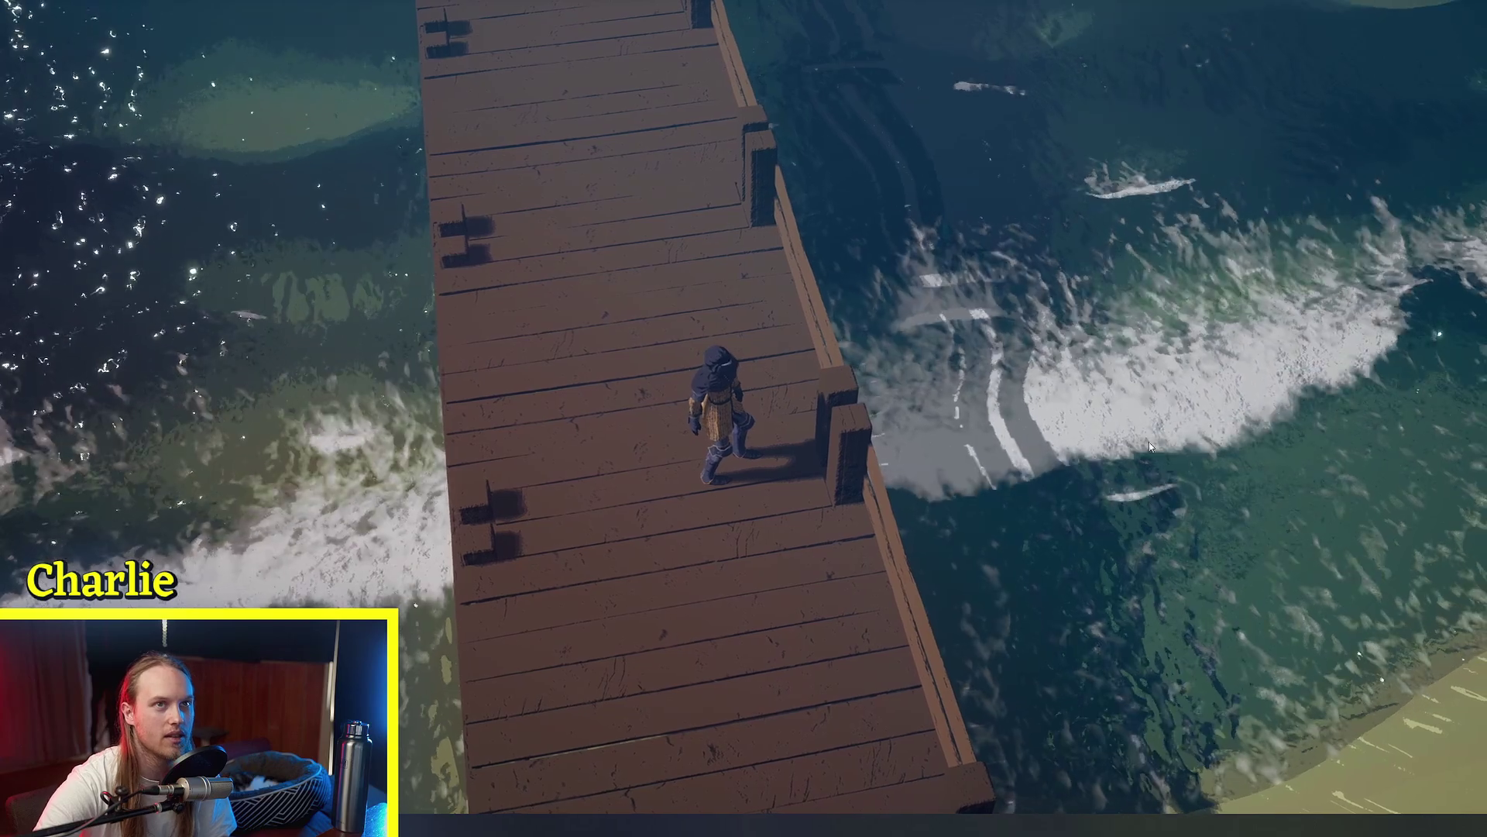
key("a")
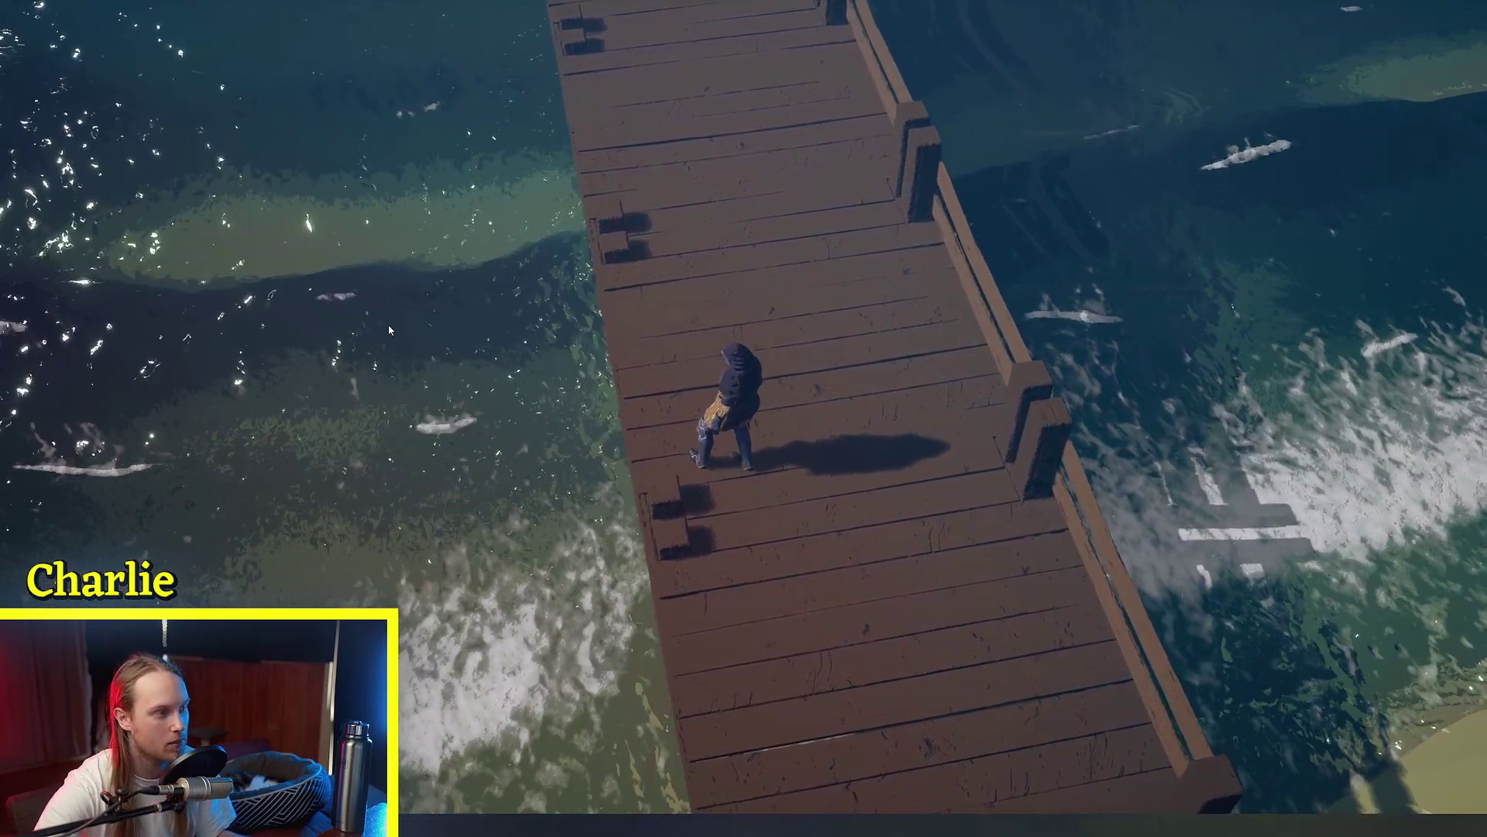
key("a")
key("space")
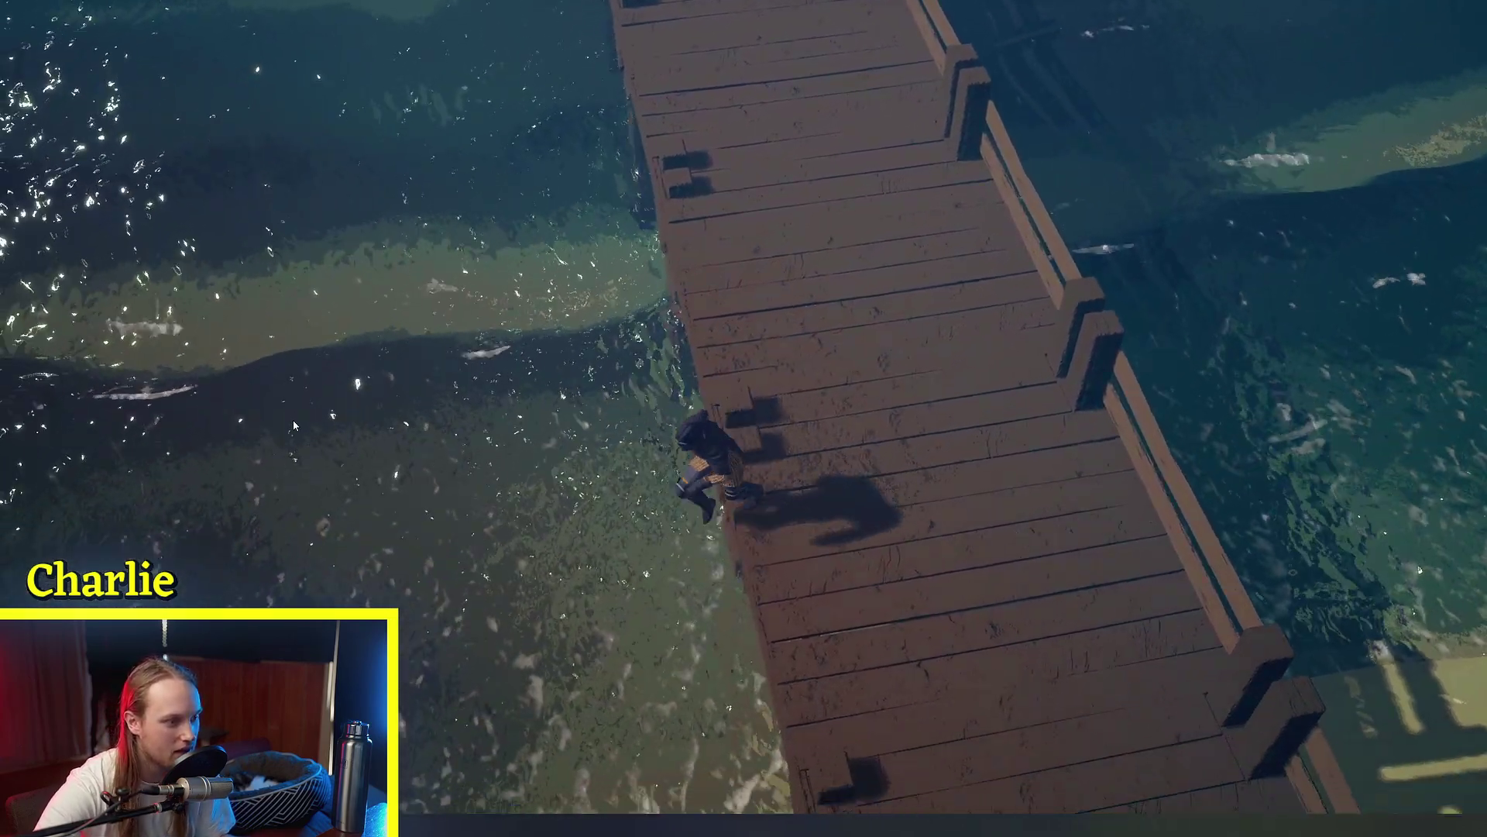